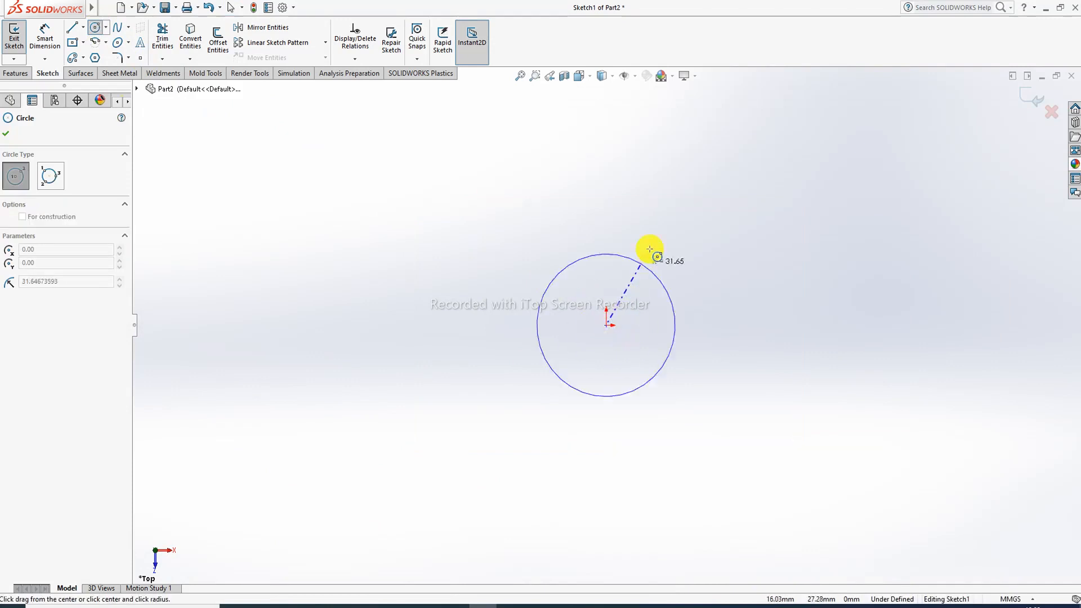
Step: Sketch a circle about 93 mm in diameter centred on the origin
left_click(657, 232)
right_click(708, 193)
left_click(729, 201)
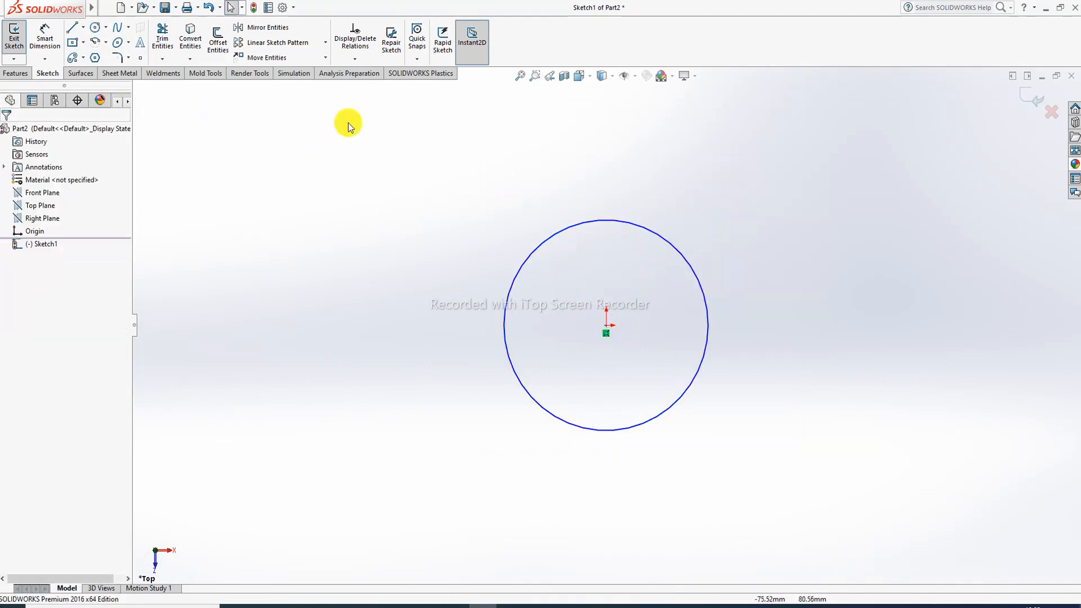
Step: Dimension the circle and set its diameter to 85 mm
left_click(45, 40)
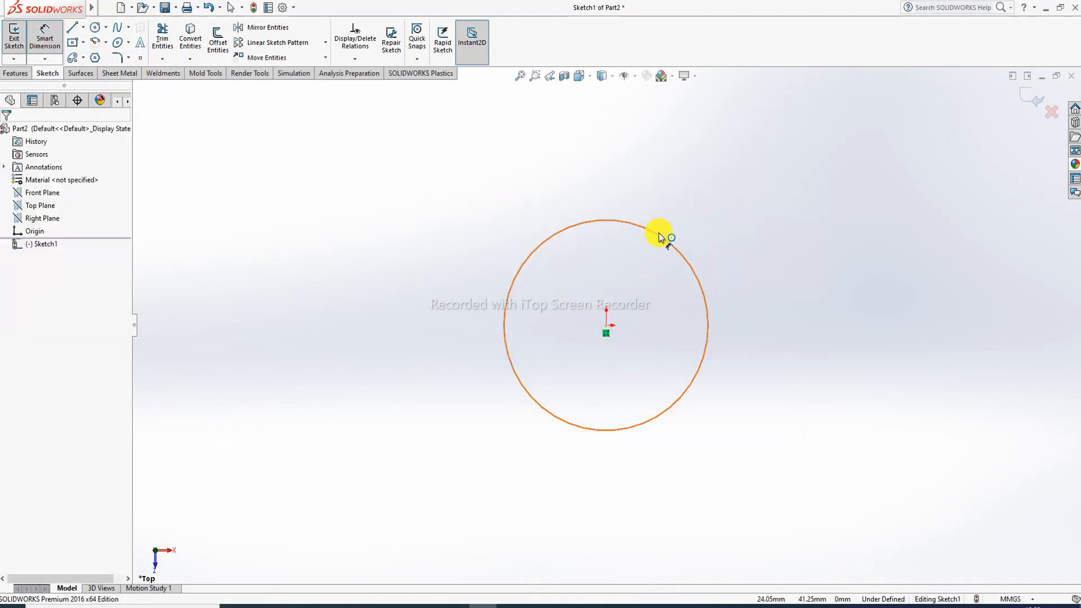
left_click(656, 231)
left_click(719, 195)
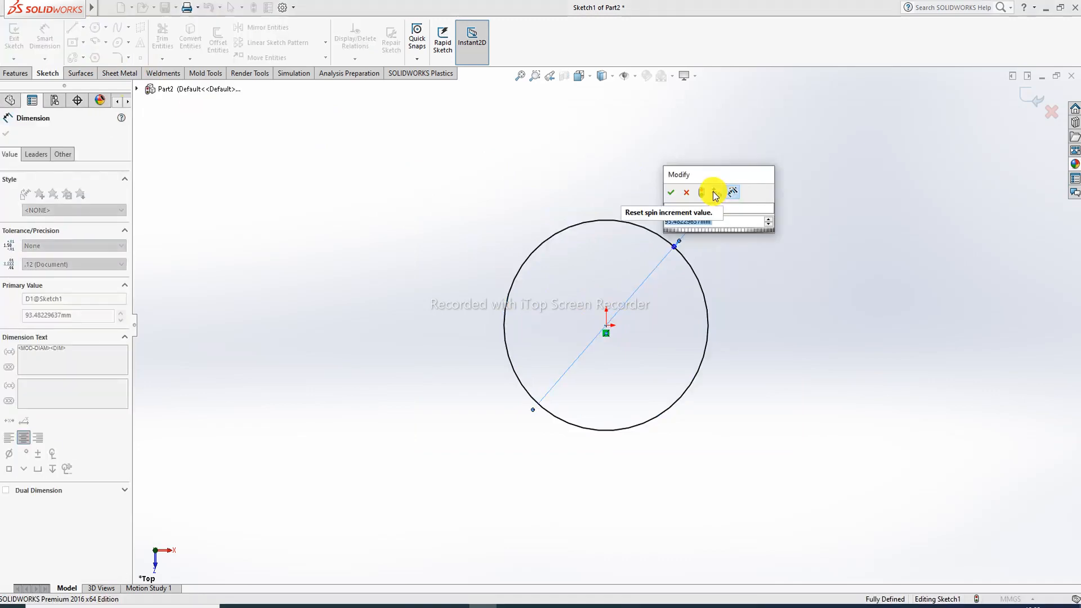
type("85")
key("Return")
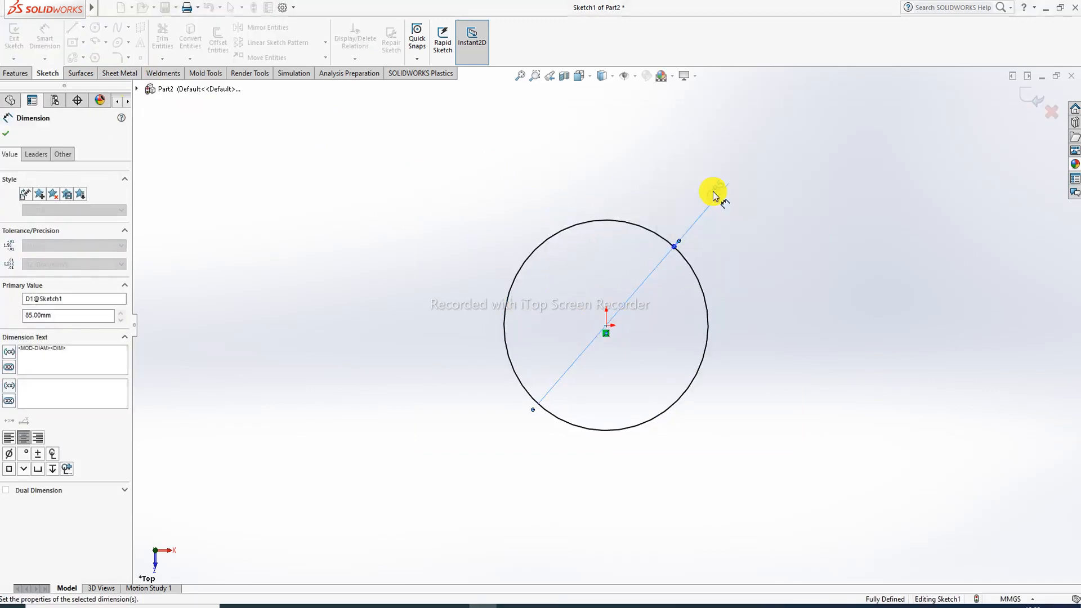
right_click(585, 174)
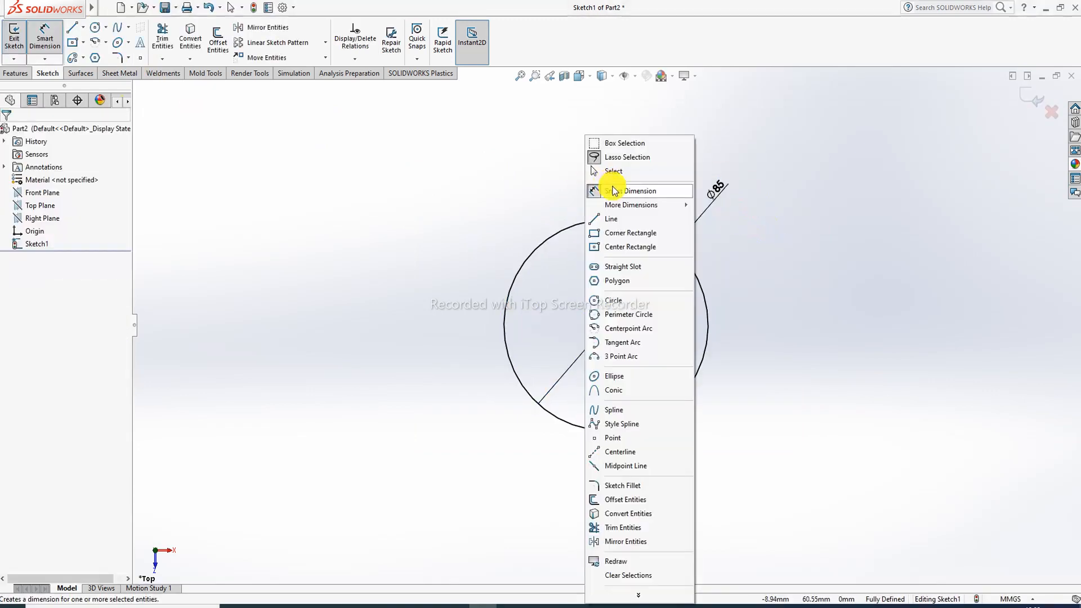
left_click(606, 174)
Step: Extrude the circle as a solid boss with a blind depth of 90 mm
left_click(22, 75)
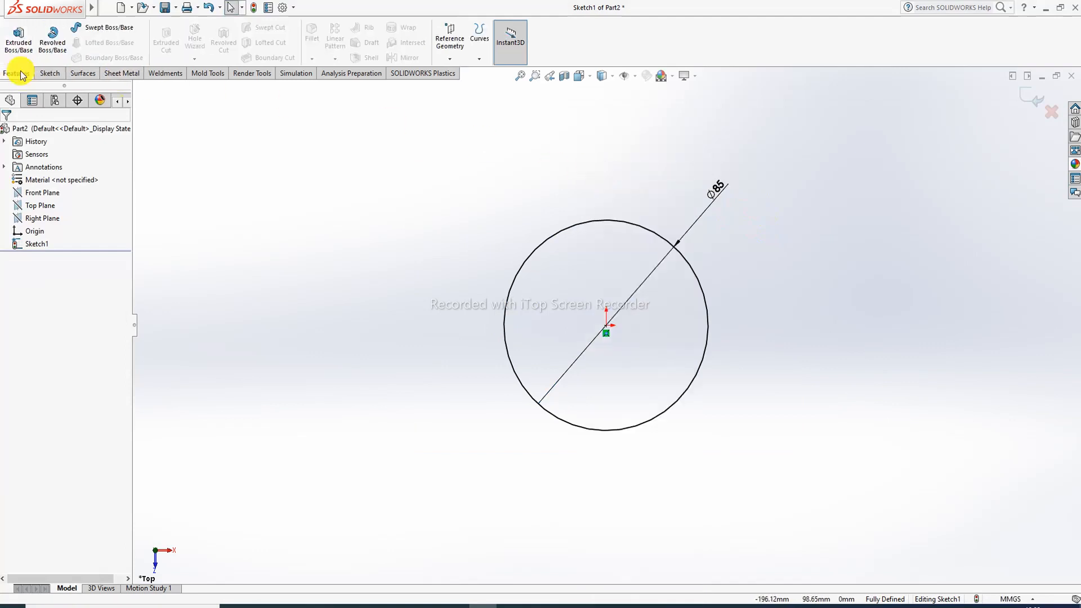
left_click(17, 43)
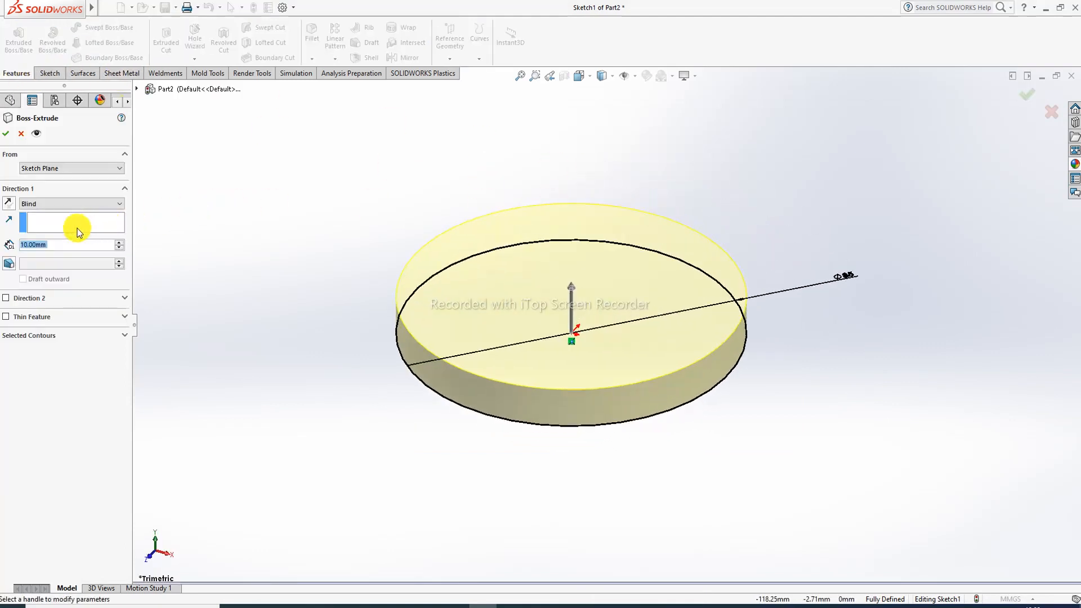
type("90")
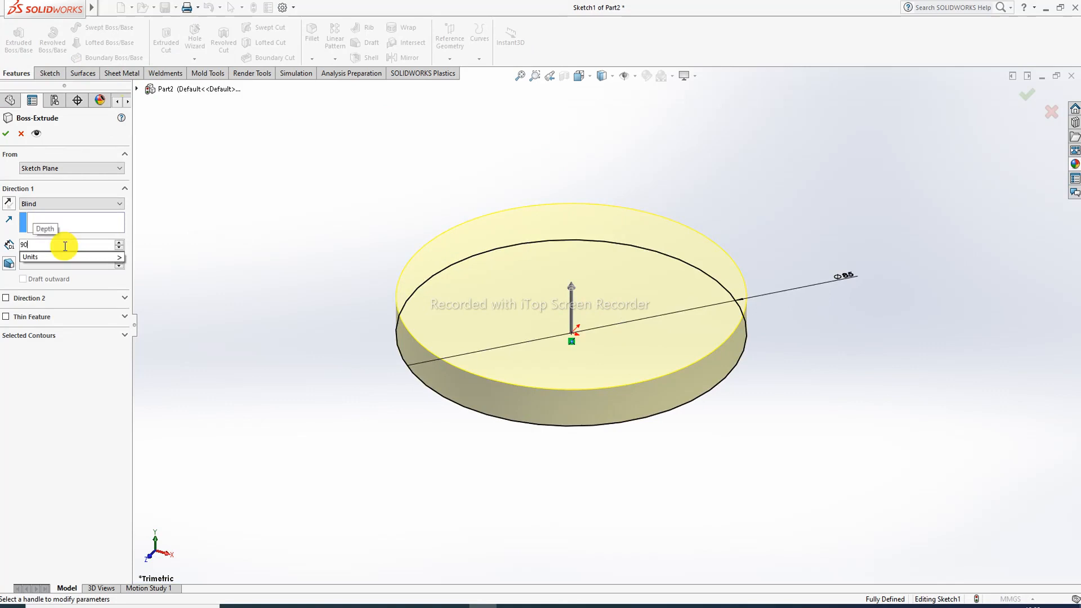
key("Return")
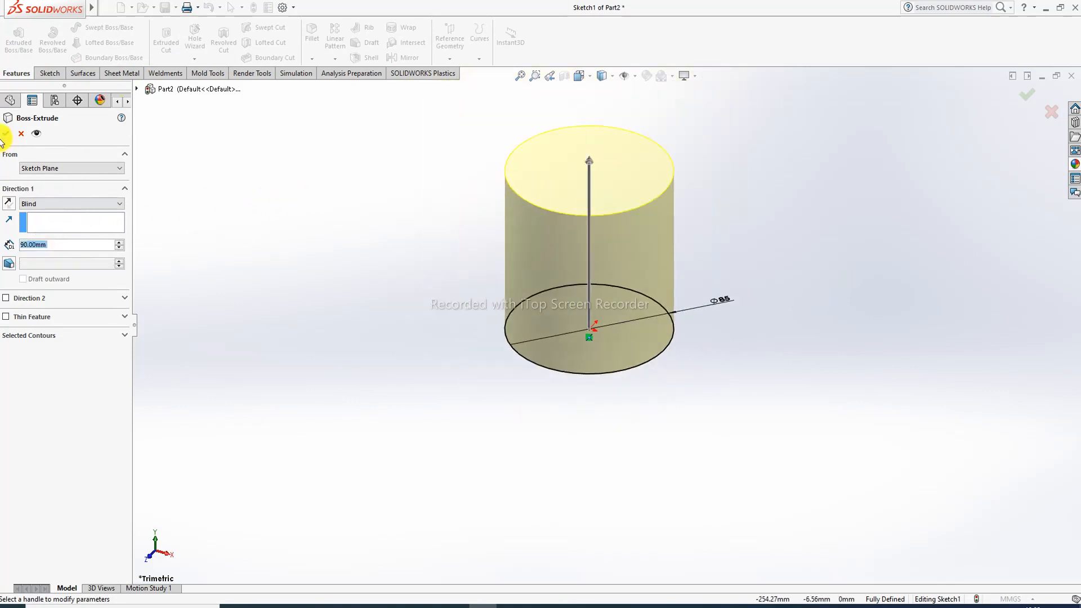
left_click(5, 135)
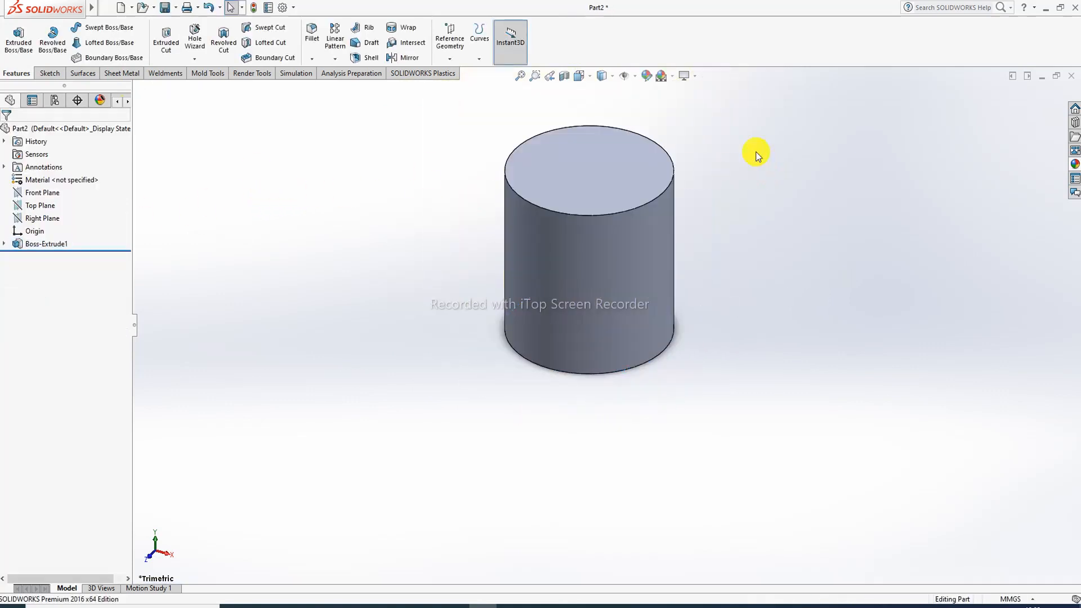
Step: Change the scene background to plain white
left_click(682, 78)
left_click(692, 106)
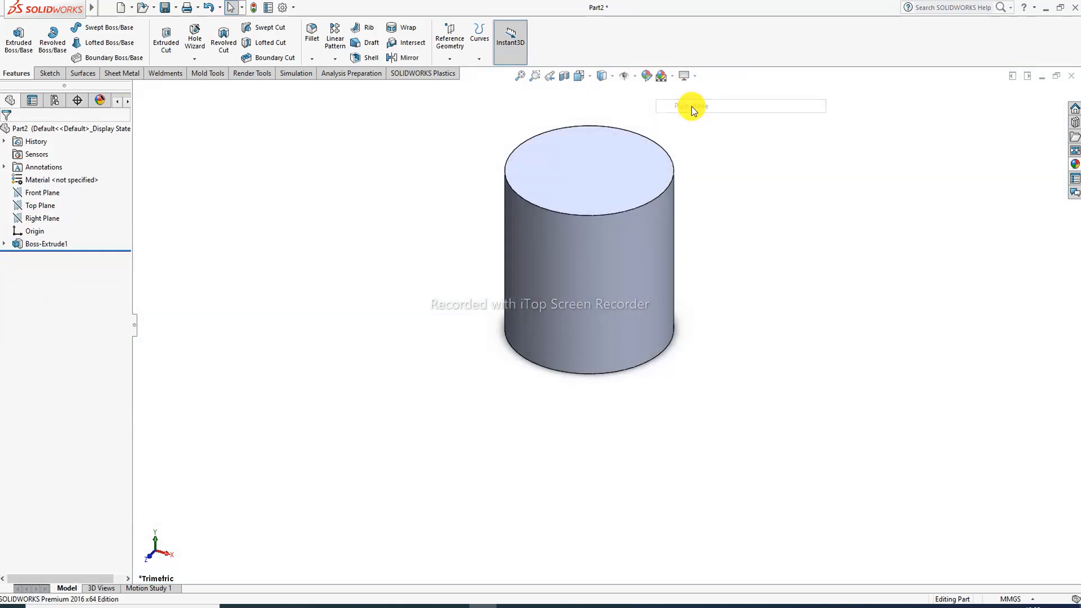
Step: Start a new sketch on the cylinder's top face, view it face-on, and consult the piston drawing
middle_click_drag(640, 201, 589, 221)
left_click(555, 205)
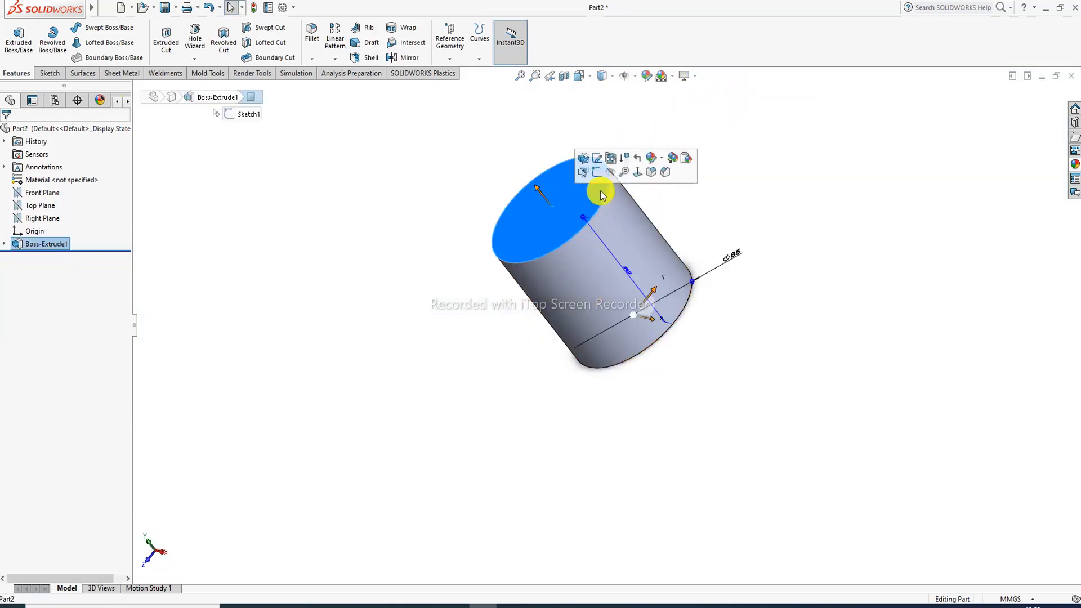
left_click(625, 172)
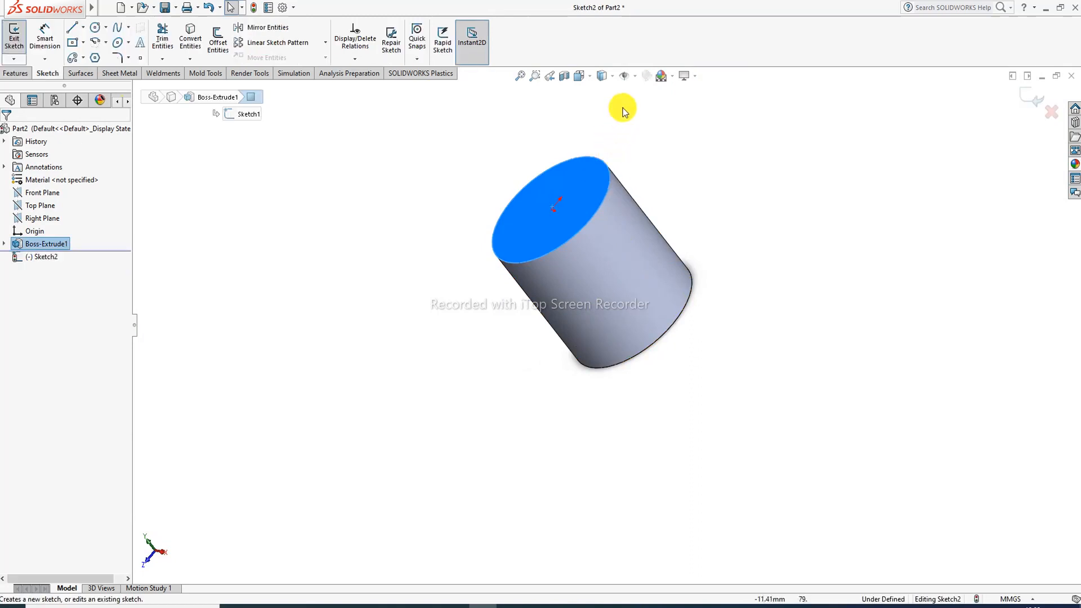
left_click(583, 77)
left_click(644, 142)
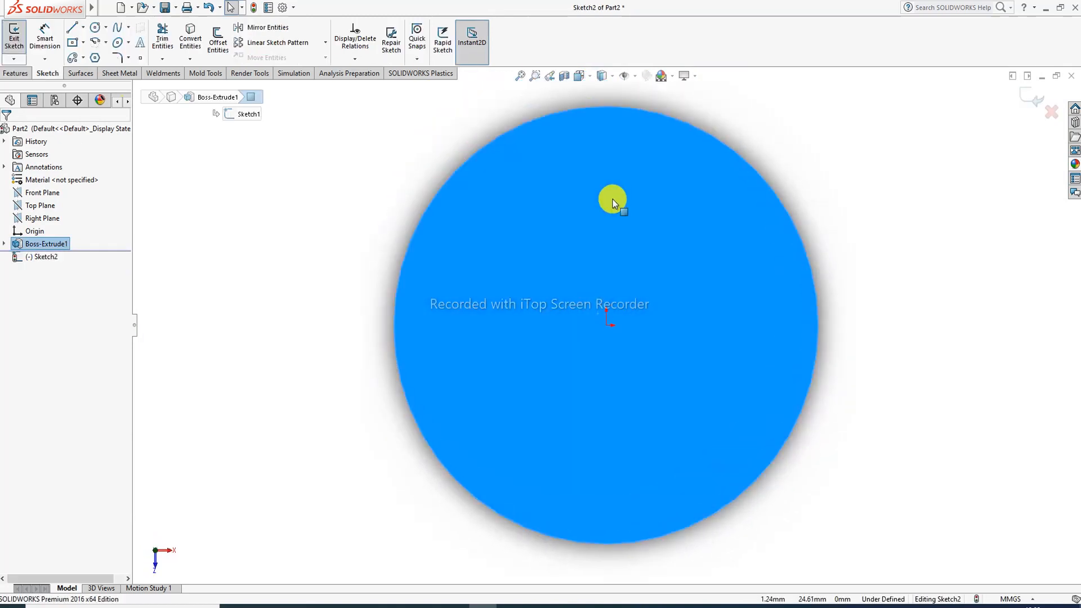
left_click(290, 606)
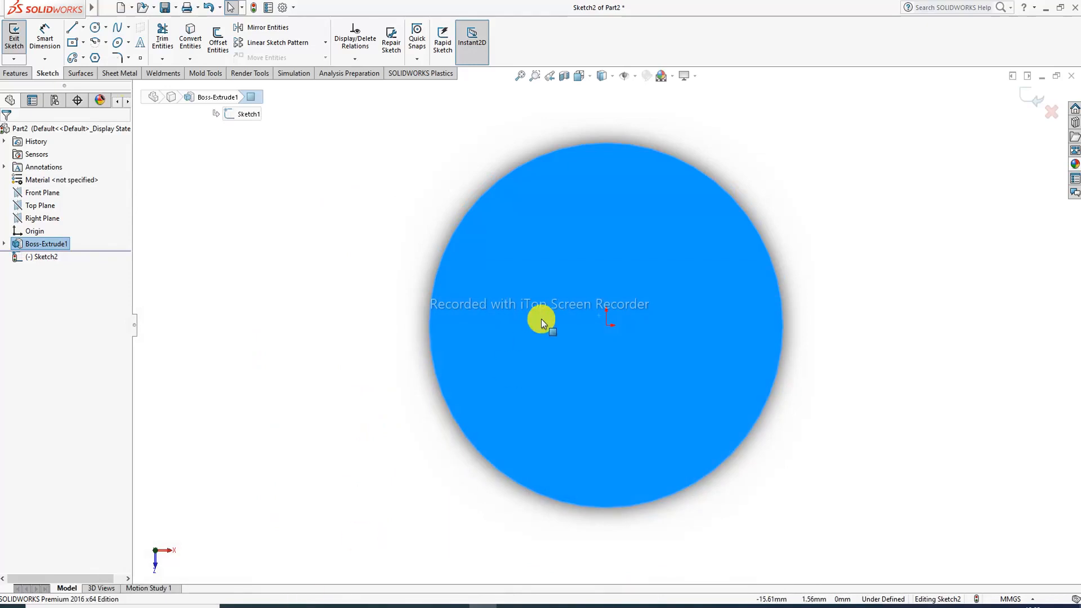
Step: Sketch a circle about 60 mm in diameter on the top face, centred on the origin
left_click(94, 27)
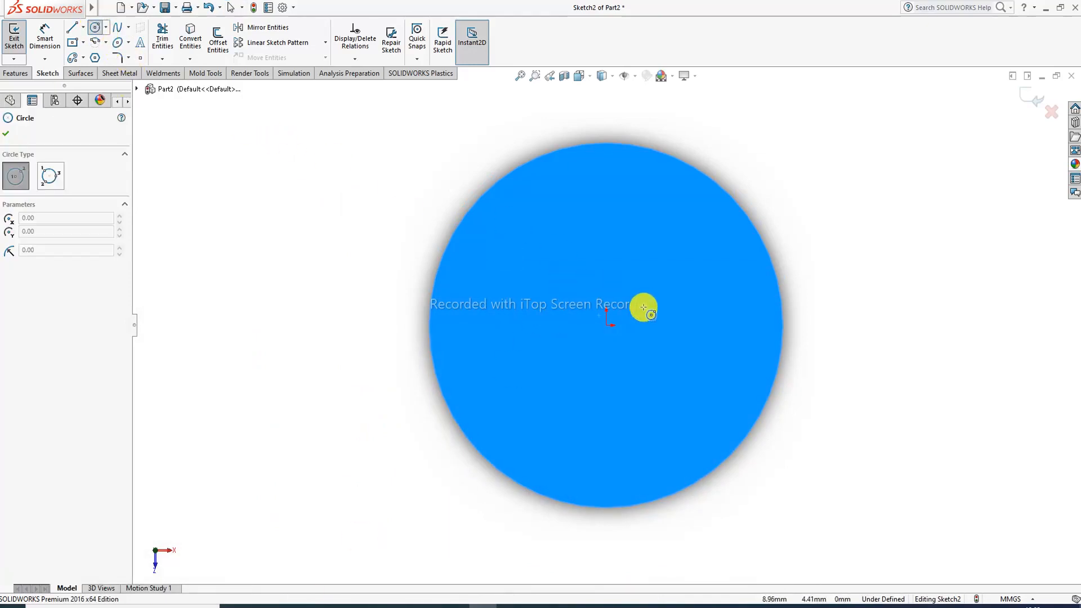
left_click(607, 325)
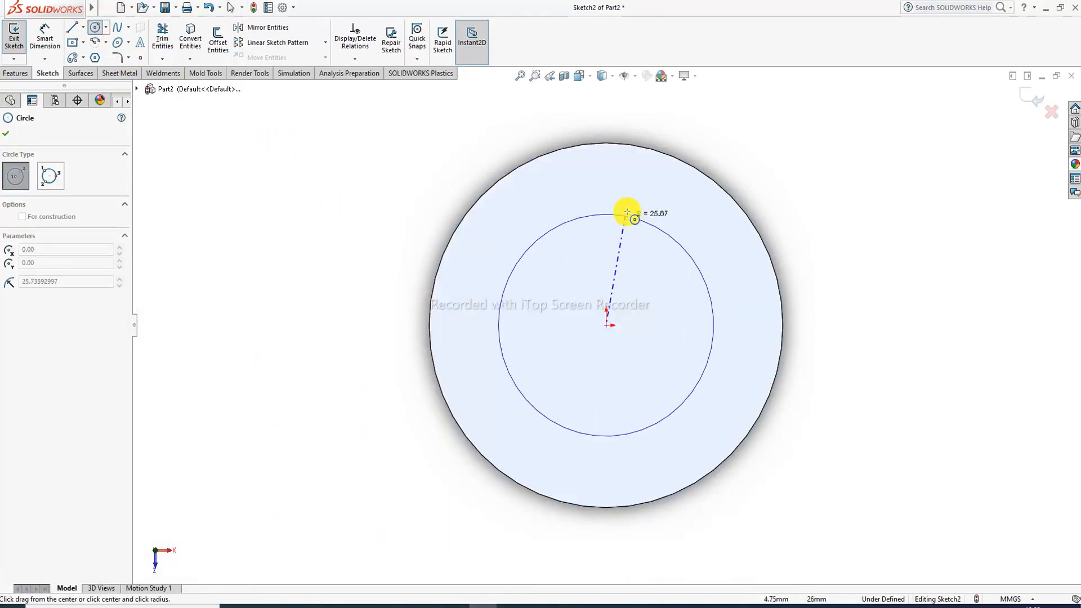
left_click(634, 200)
right_click(720, 145)
left_click(735, 147)
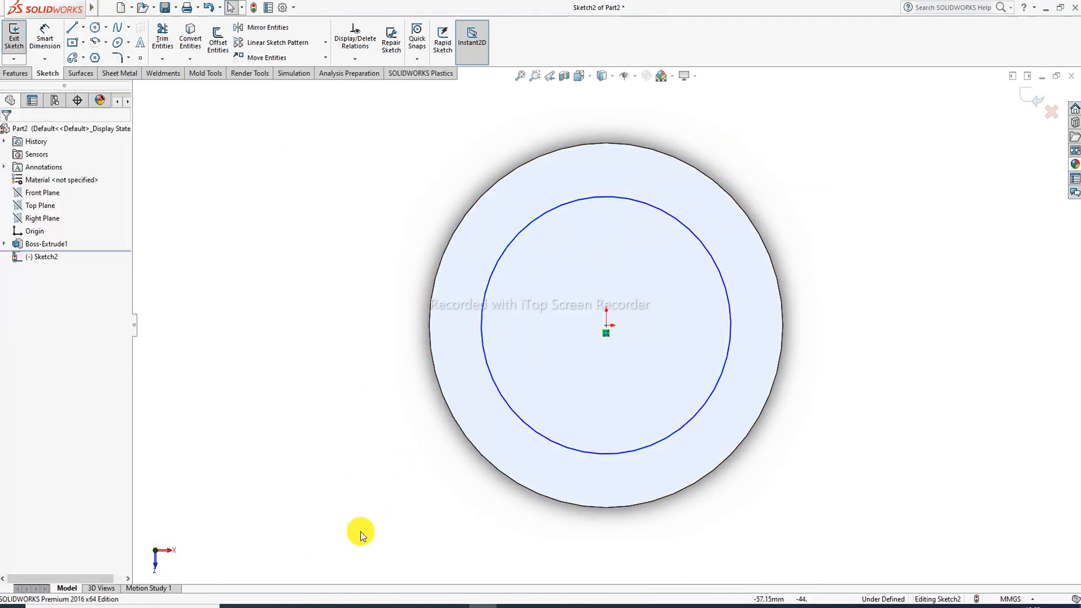
Step: Check the piston drawing PDF, return to the SOLIDWORKS sketch, and set the inner circle's diameter to 79 mm
key("alt+Tab")
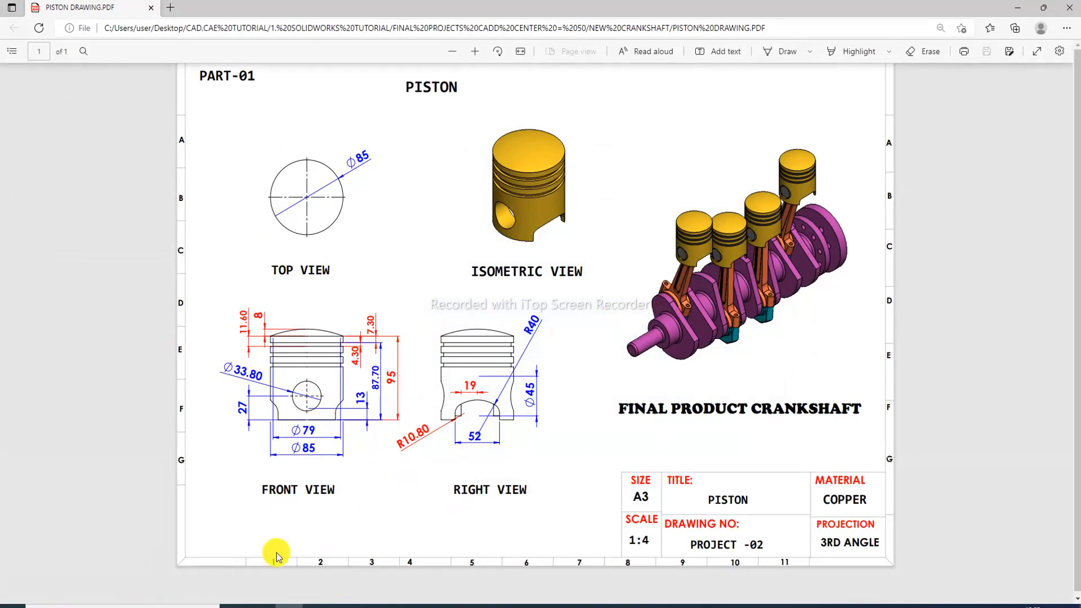
left_click(291, 606)
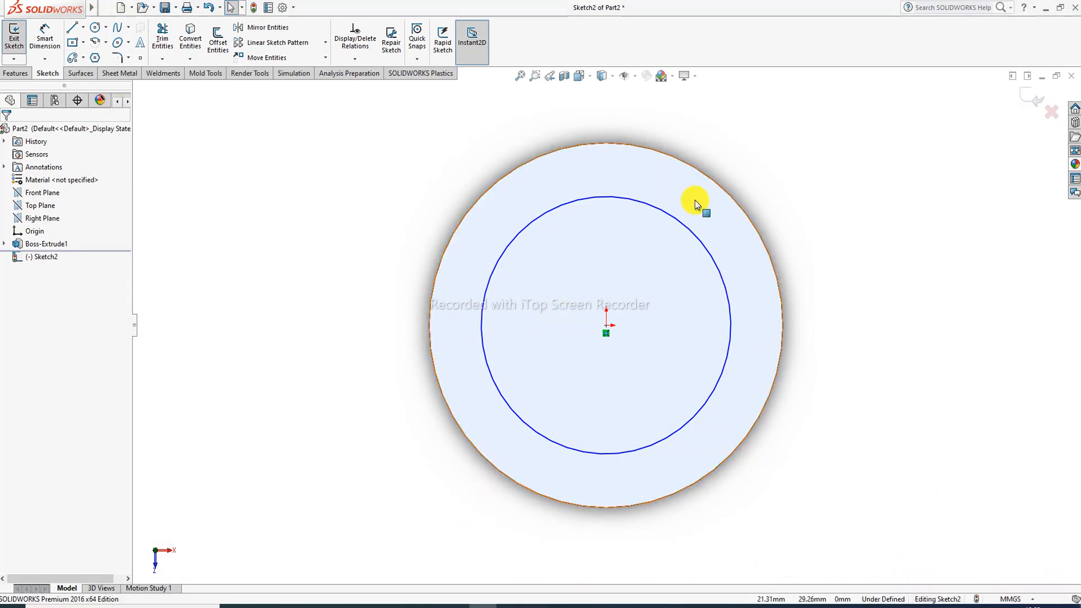
left_click(45, 37)
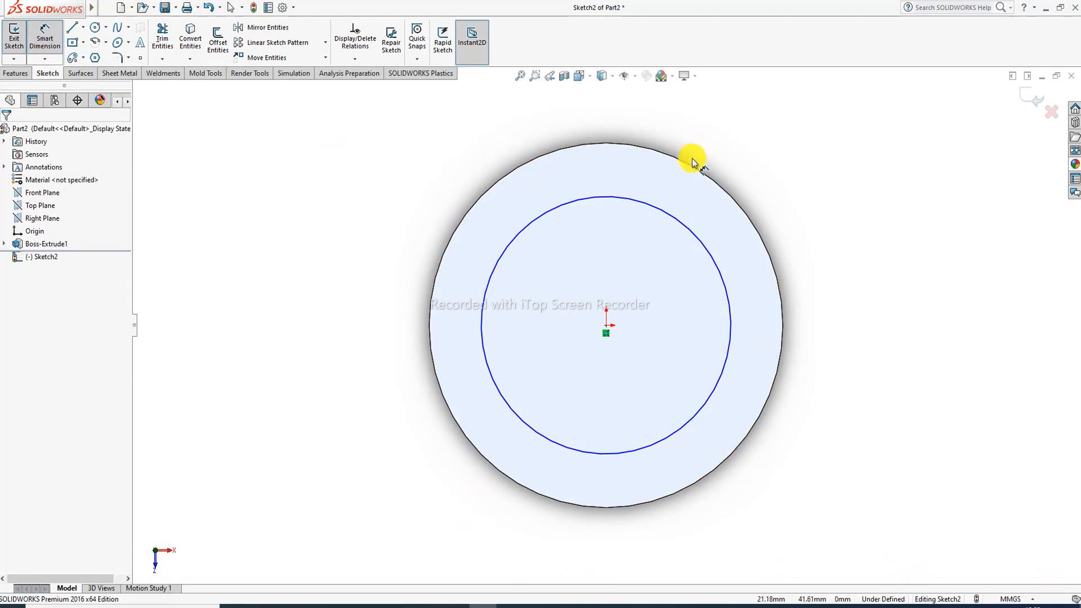
left_click(685, 226)
left_click(741, 157)
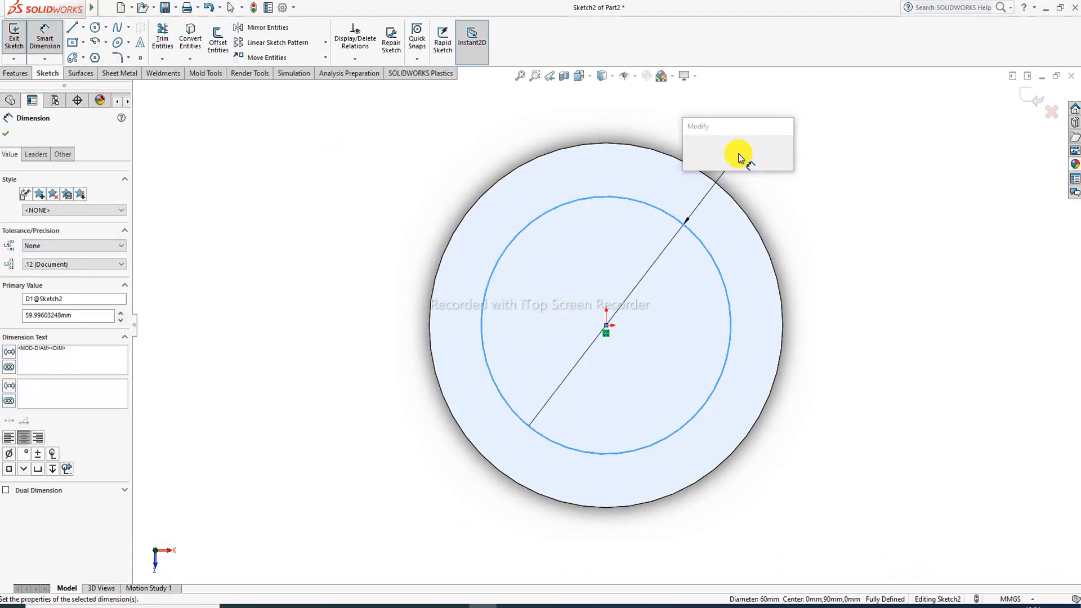
type("79")
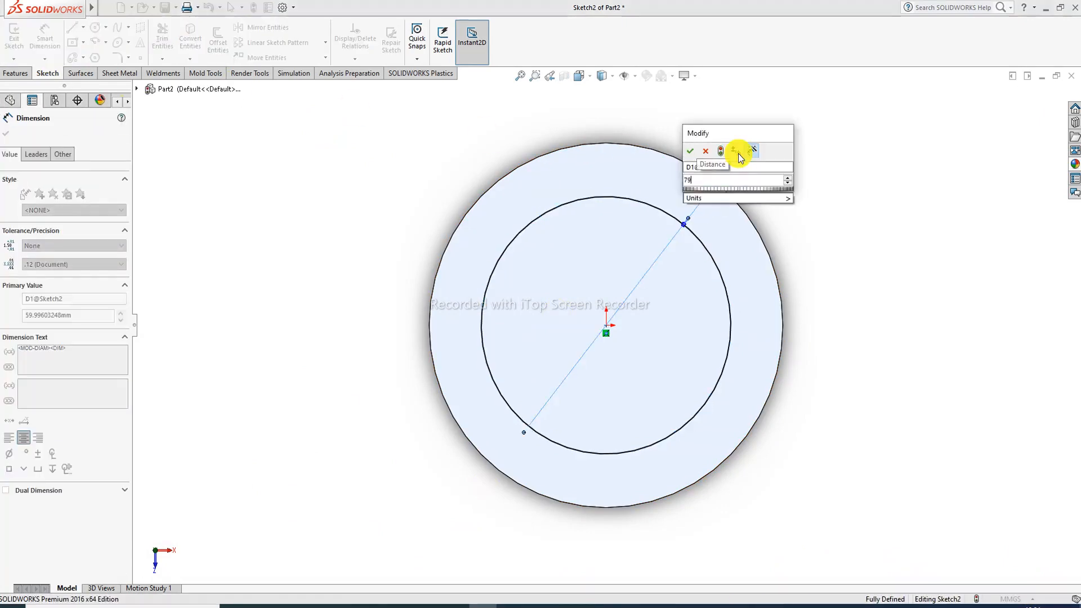
key("Return")
left_click(762, 161)
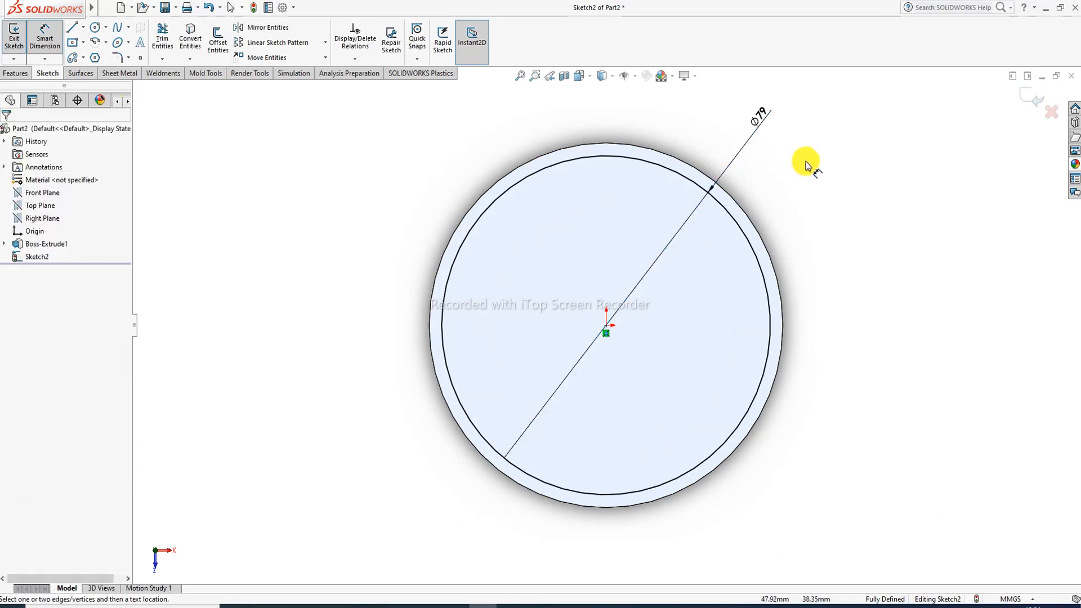
right_click(811, 187)
left_click(827, 166)
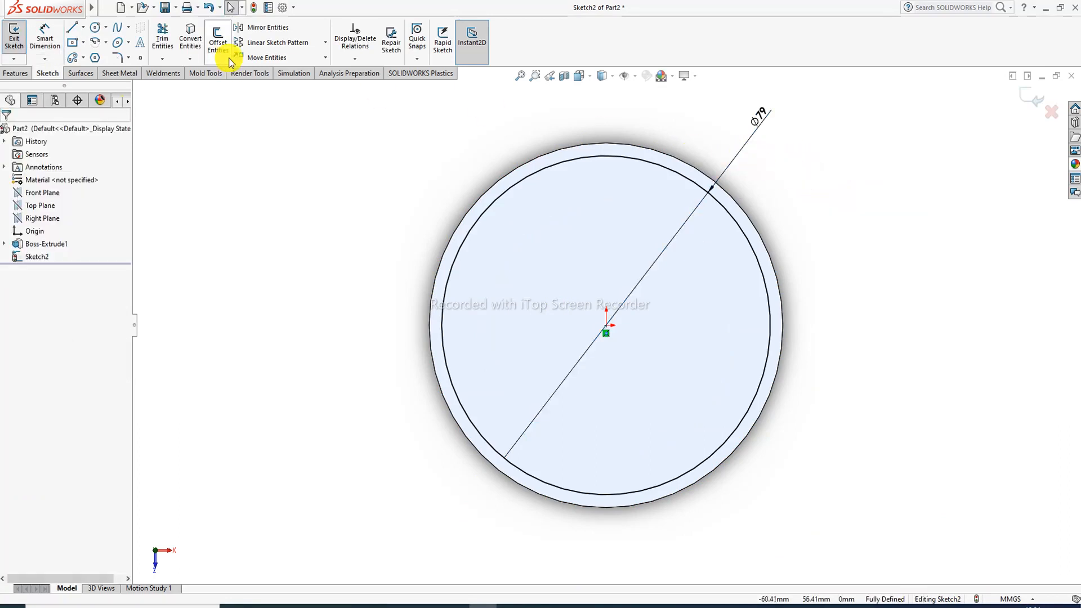
Step: Begin an extruded cut from the inner circle, with the start offset 7.3 mm down into the cylinder from the sketch plane
left_click(16, 74)
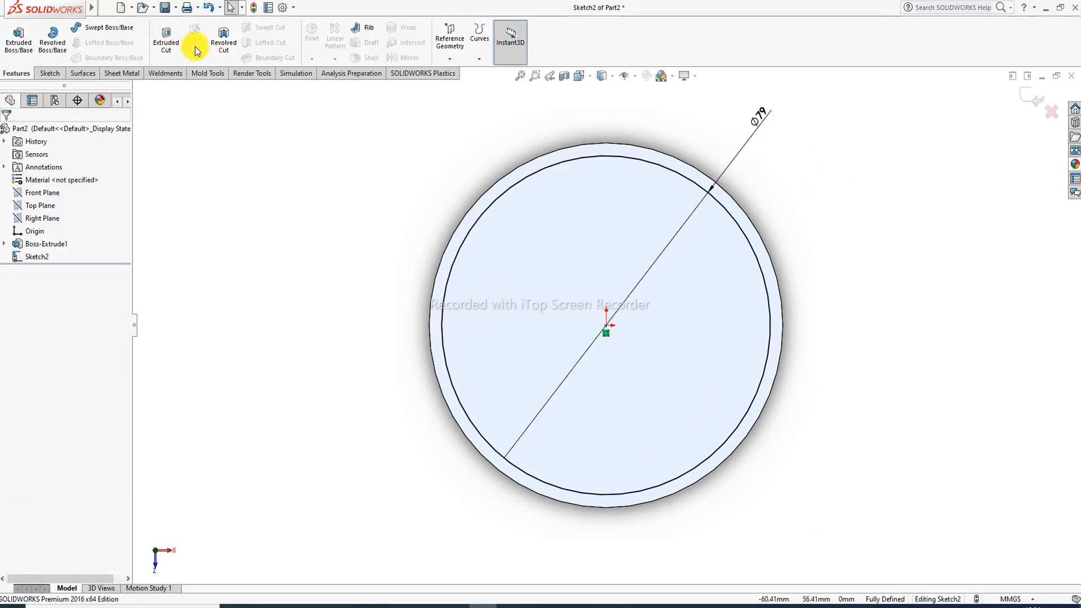
left_click(164, 46)
middle_click_drag(550, 265, 514, 229)
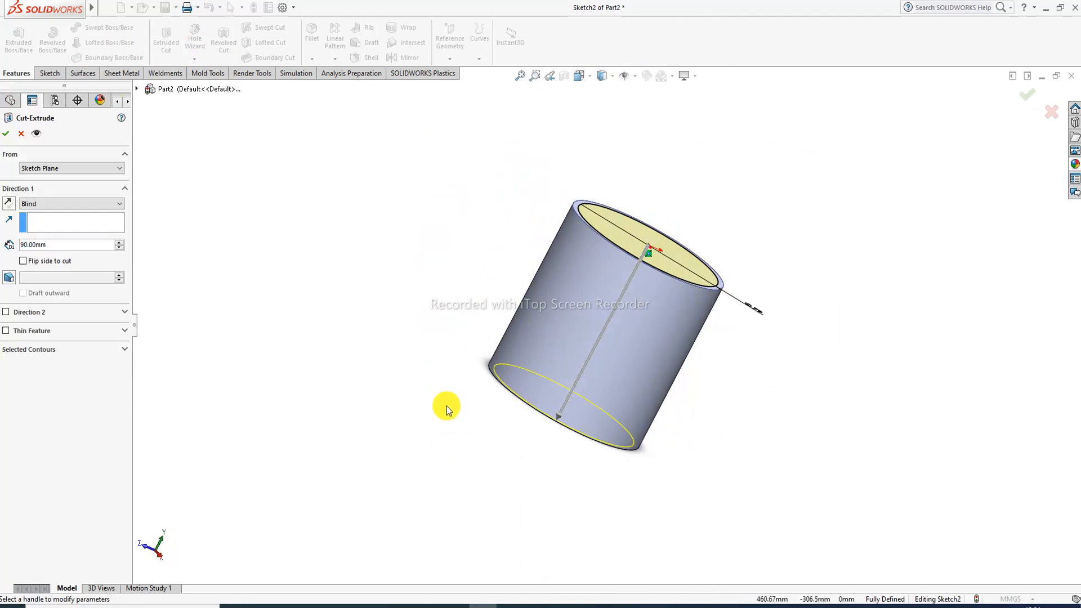
left_click(53, 168)
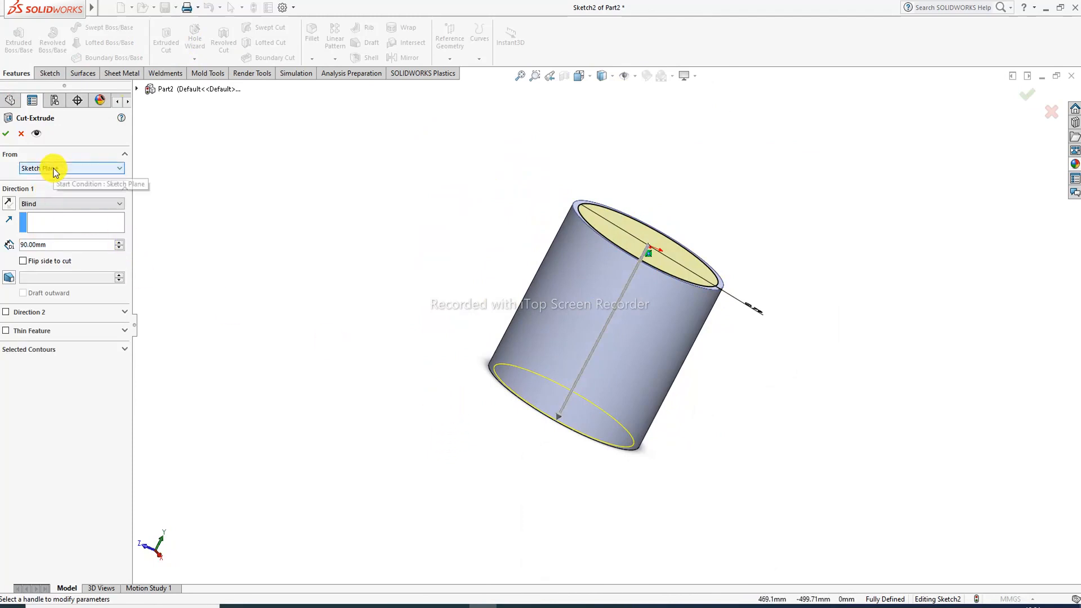
left_click(43, 202)
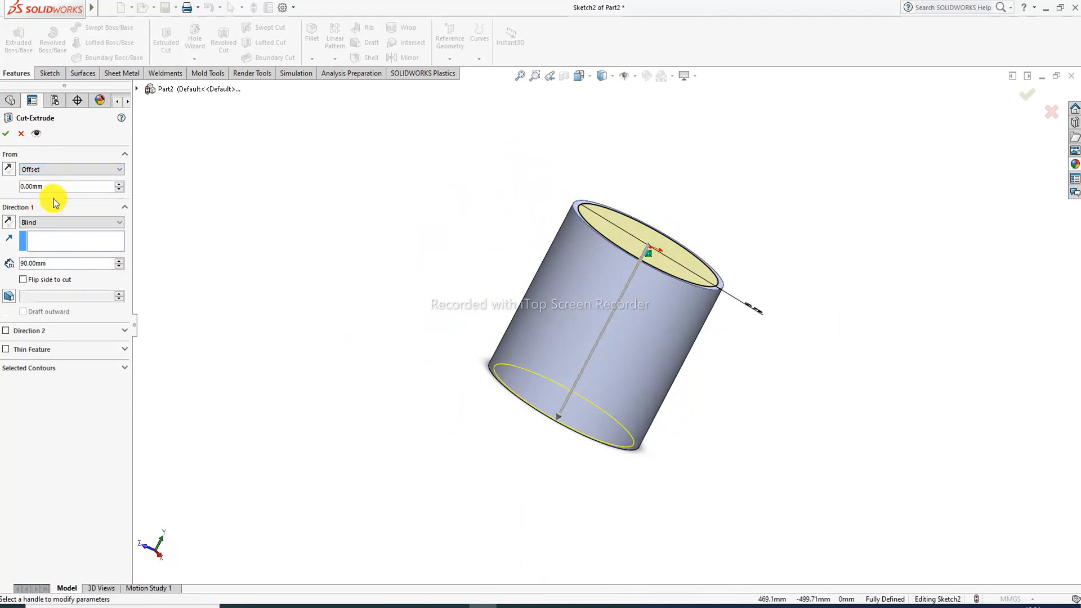
double_click(41, 186)
type("7")
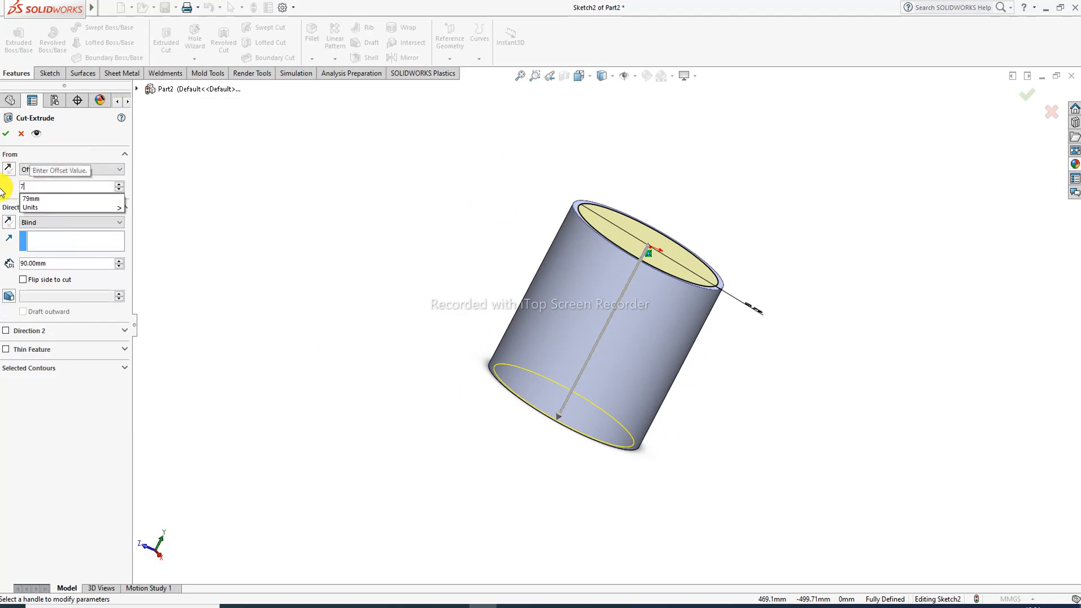
type(".3")
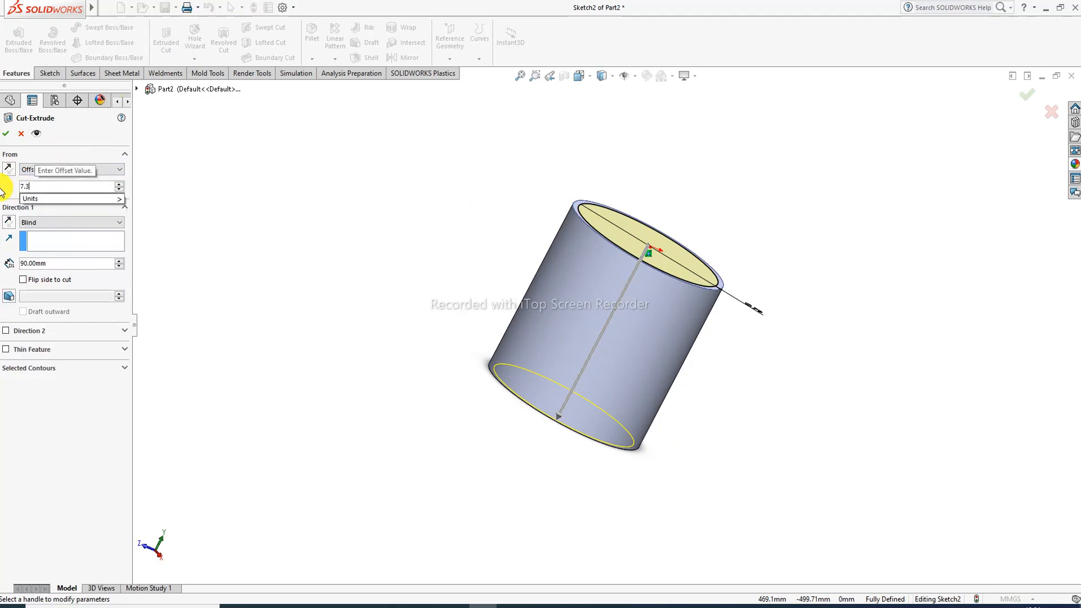
key("Return")
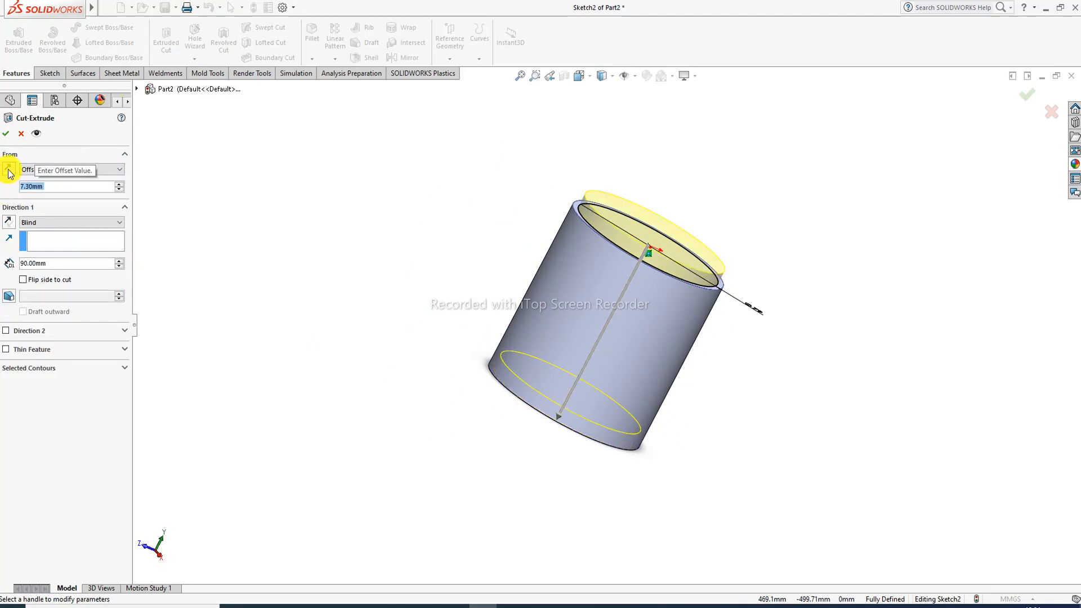
left_click(9, 170)
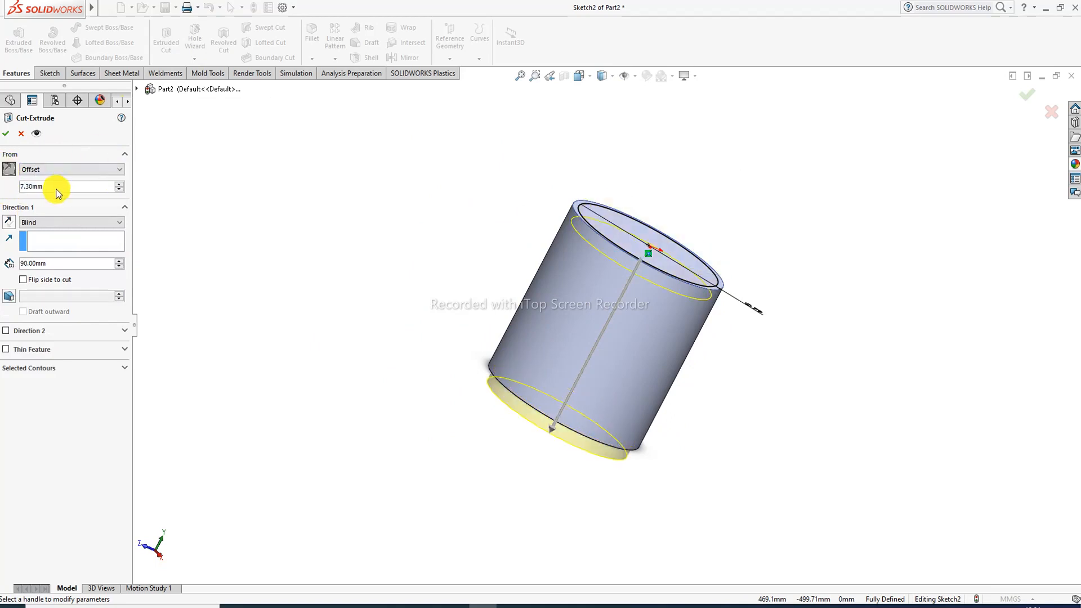
Step: Finish the groove cut with a blind depth of 4.3 mm, flipping the side to cut so material outside the circle is removed
double_click(49, 263)
type("4.3")
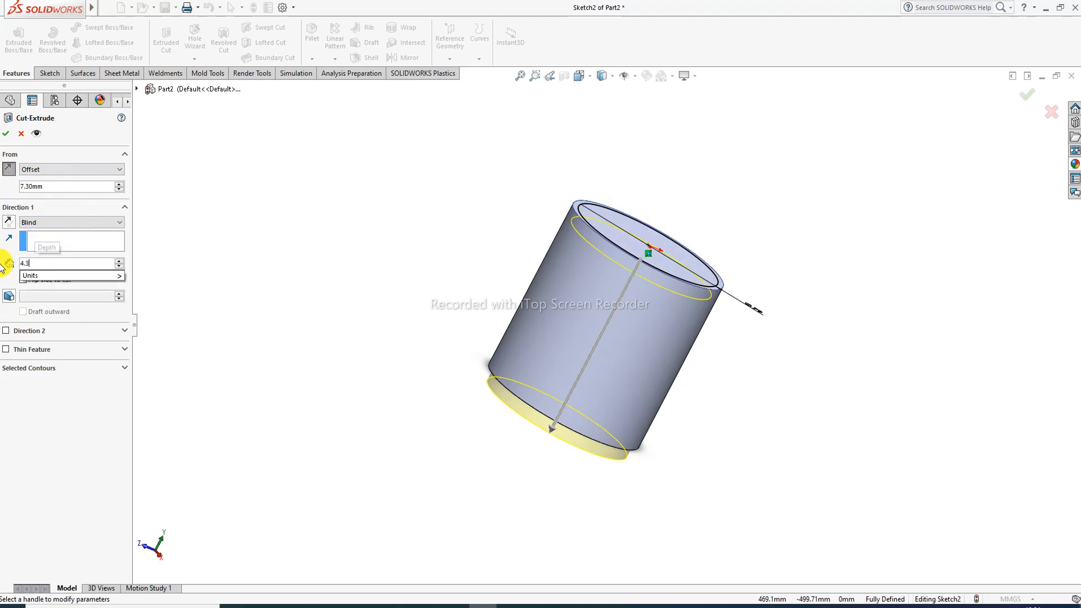
key("Return")
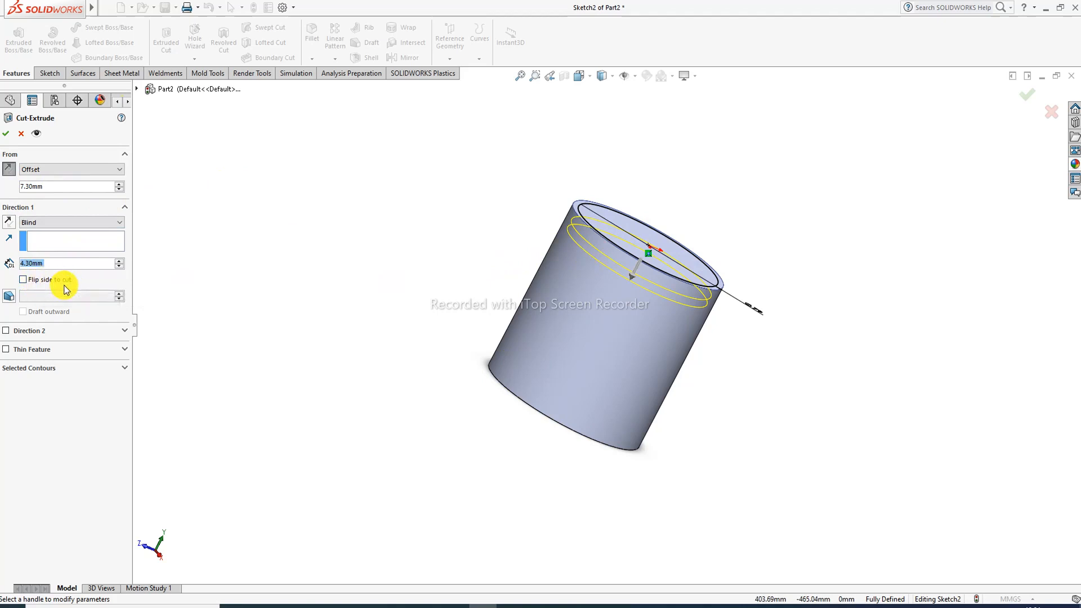
left_click(23, 280)
left_click(23, 279)
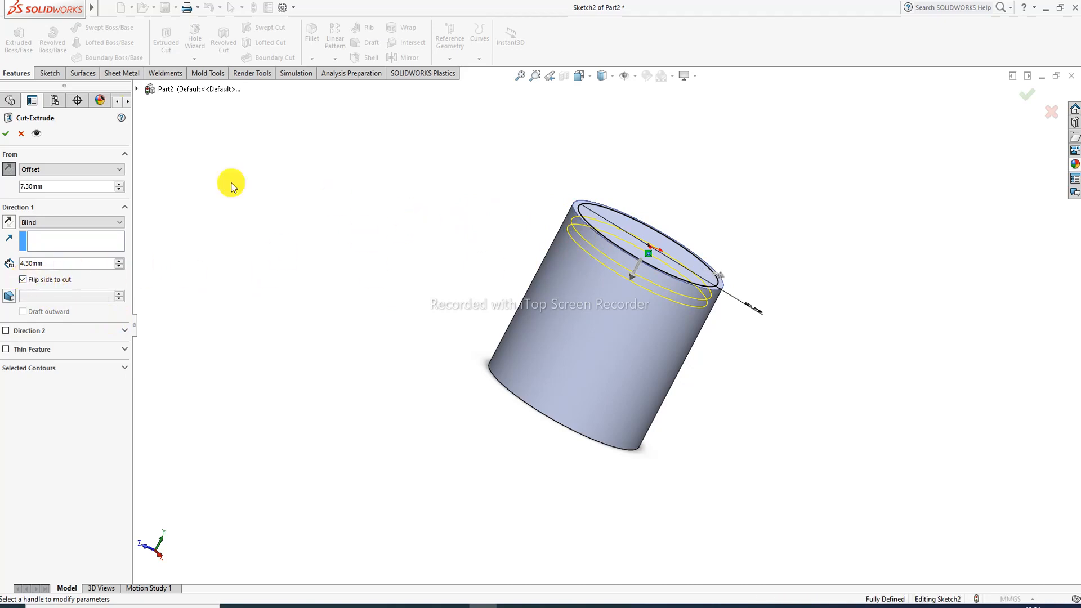
left_click(689, 159)
middle_click_drag(643, 296, 616, 310)
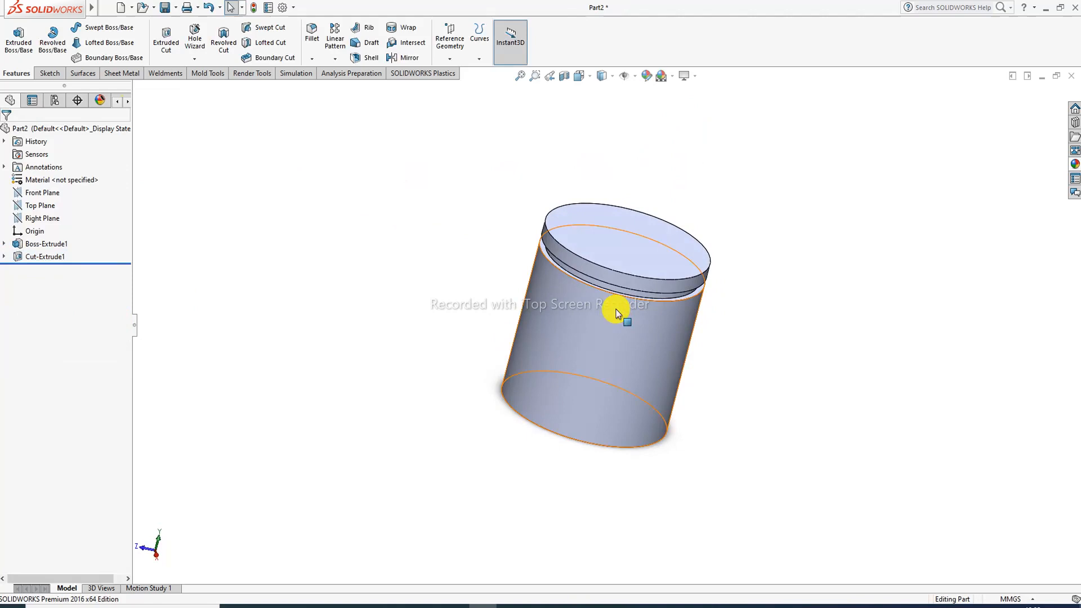
Step: Show the temporary axes and start a linear pattern directed along the cylinder's central axis
left_click(634, 76)
left_click(645, 111)
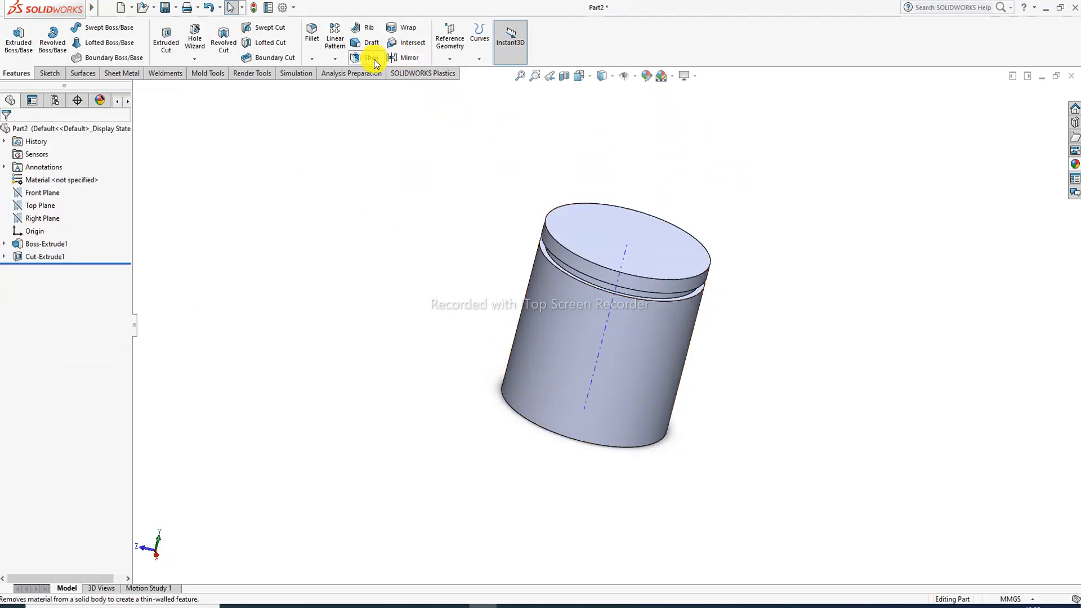
left_click(335, 58)
left_click(335, 59)
left_click(335, 59)
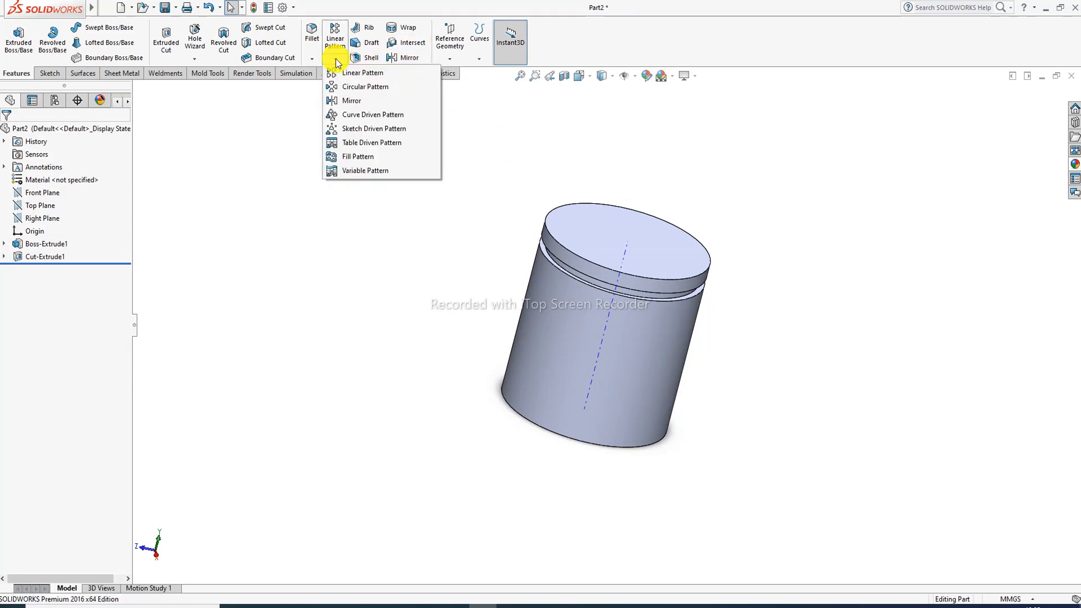
left_click(346, 74)
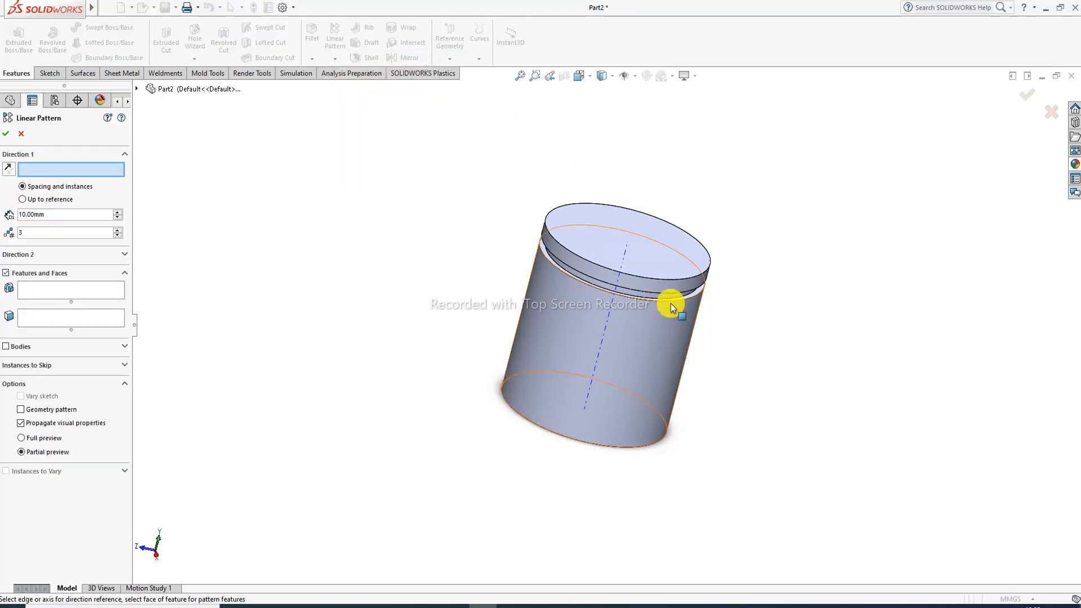
middle_click_drag(671, 303, 678, 188)
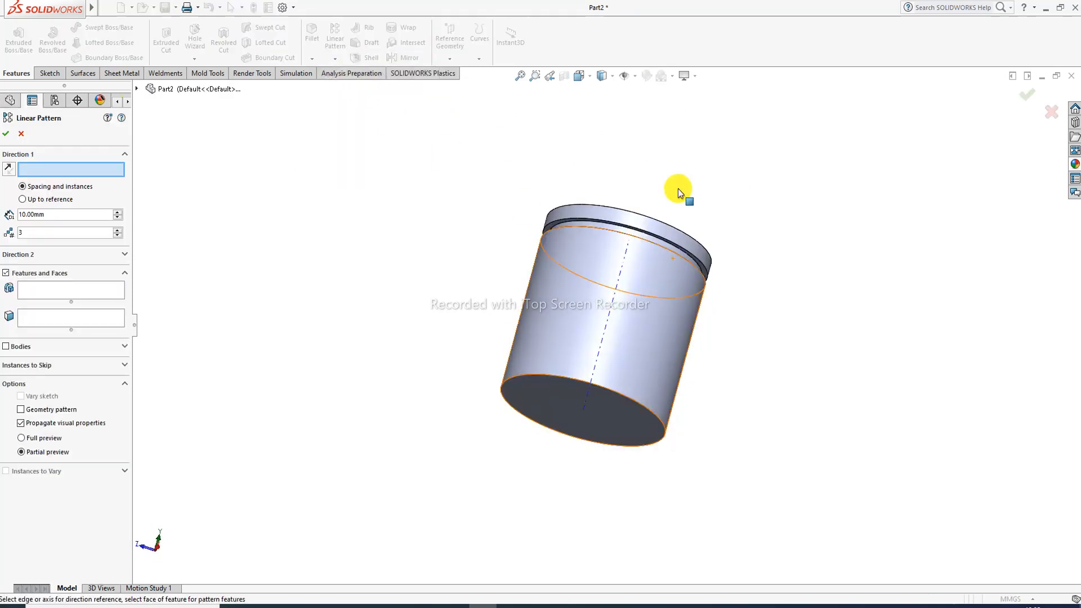
left_click(612, 295)
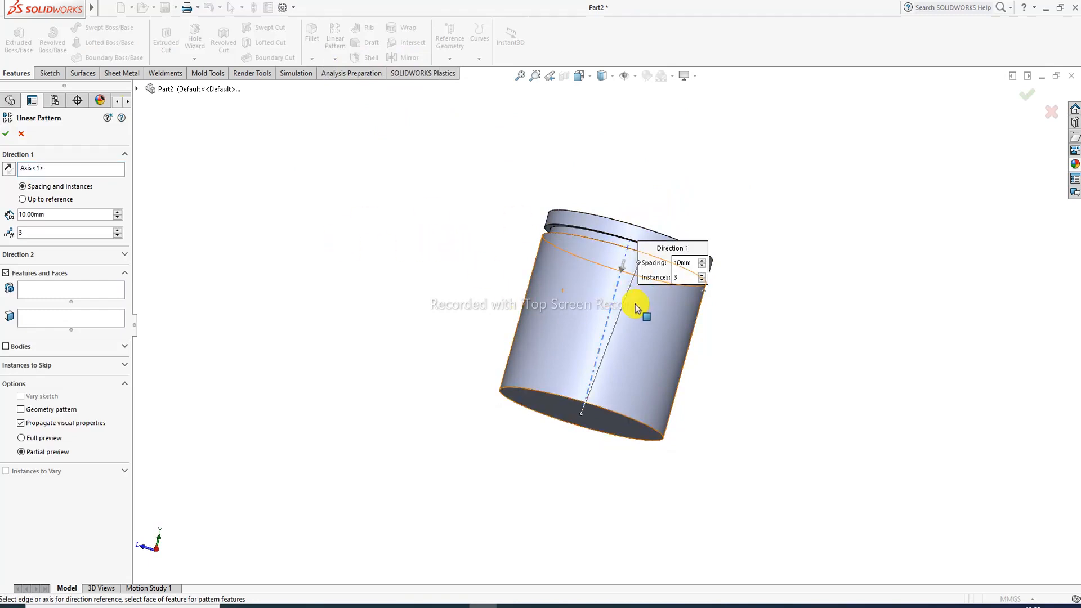
middle_click_drag(635, 304, 622, 321)
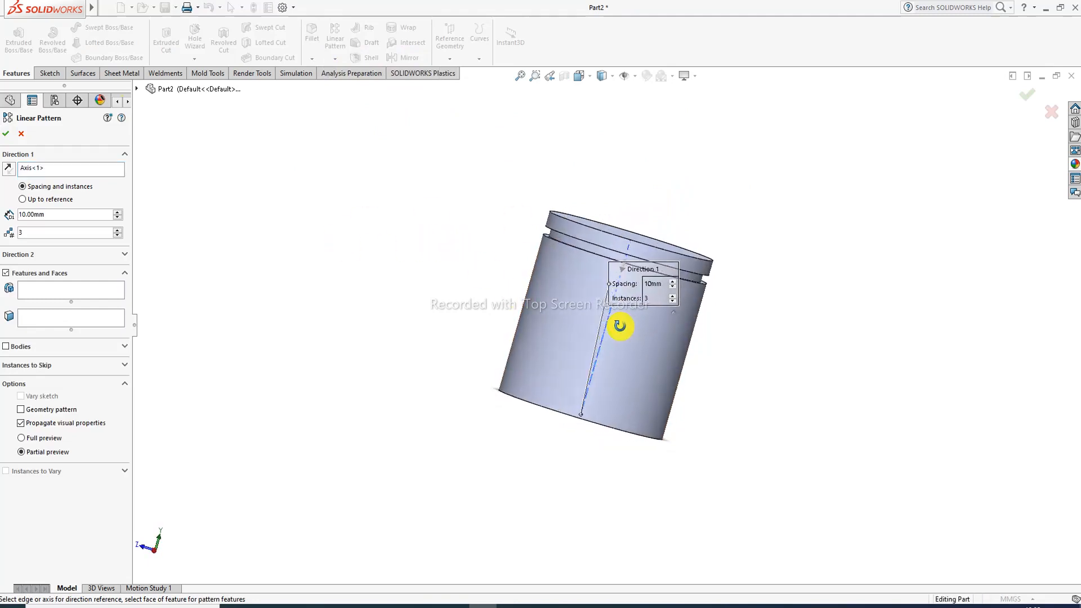
Step: Choose the ring-groove cut as the feature to repeat in the linear pattern
left_click(585, 250)
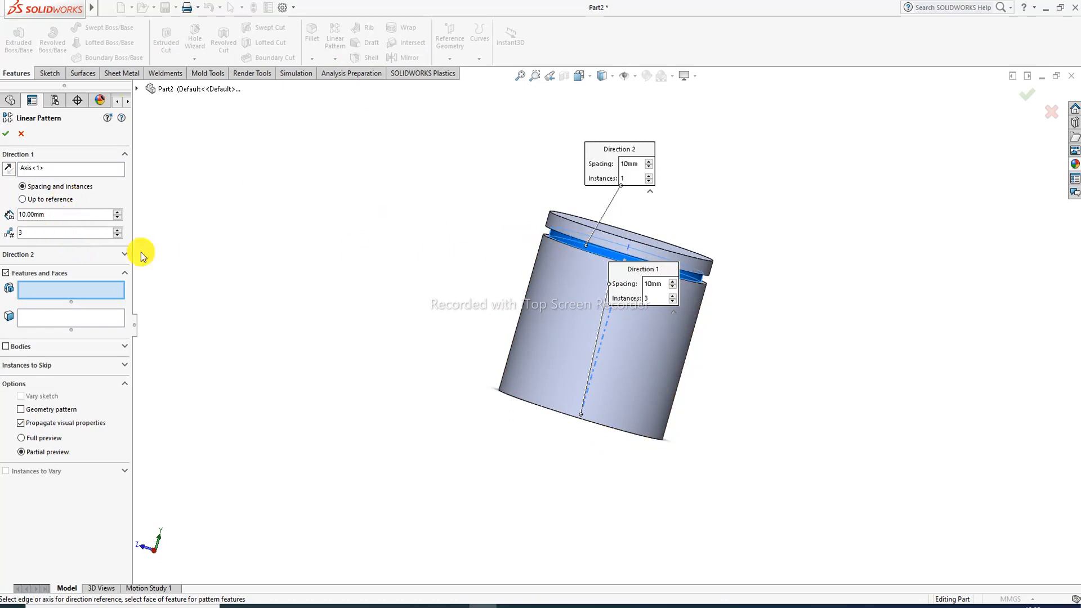
middle_click_drag(659, 270, 767, 265)
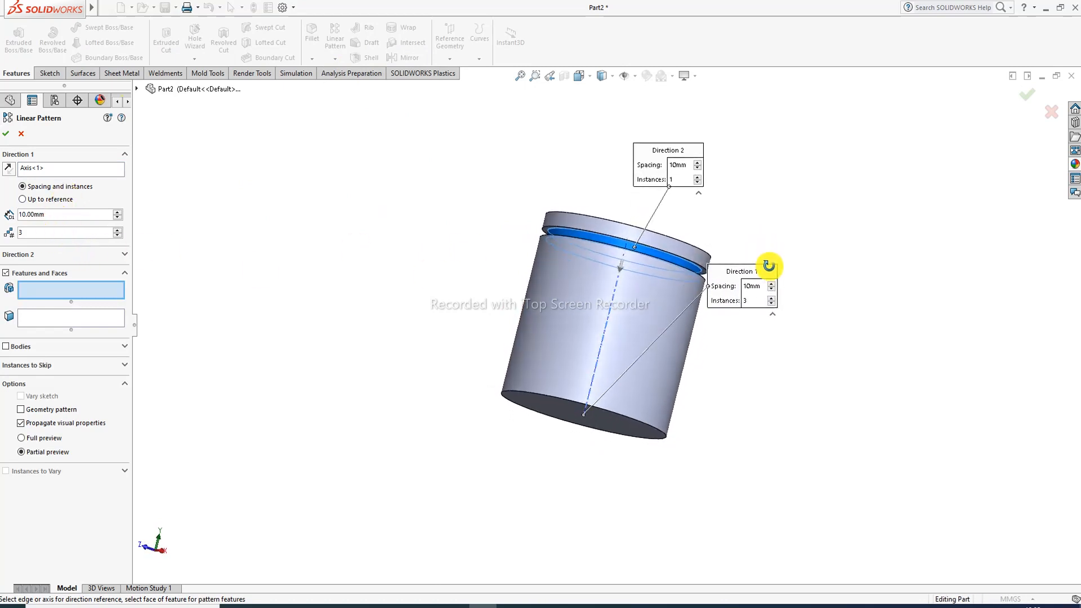
left_click(79, 290)
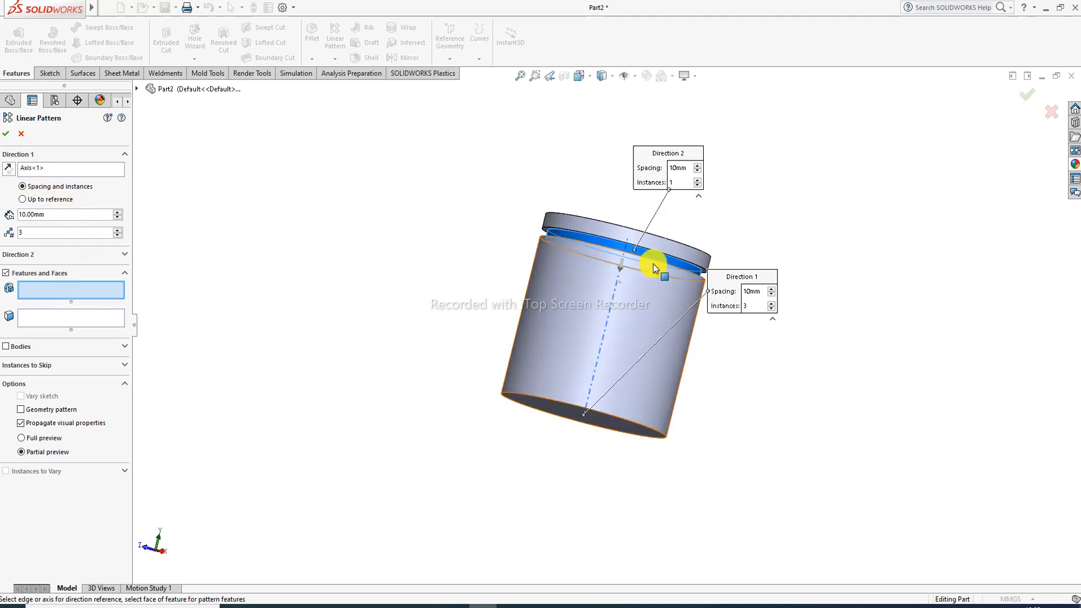
left_click(657, 255)
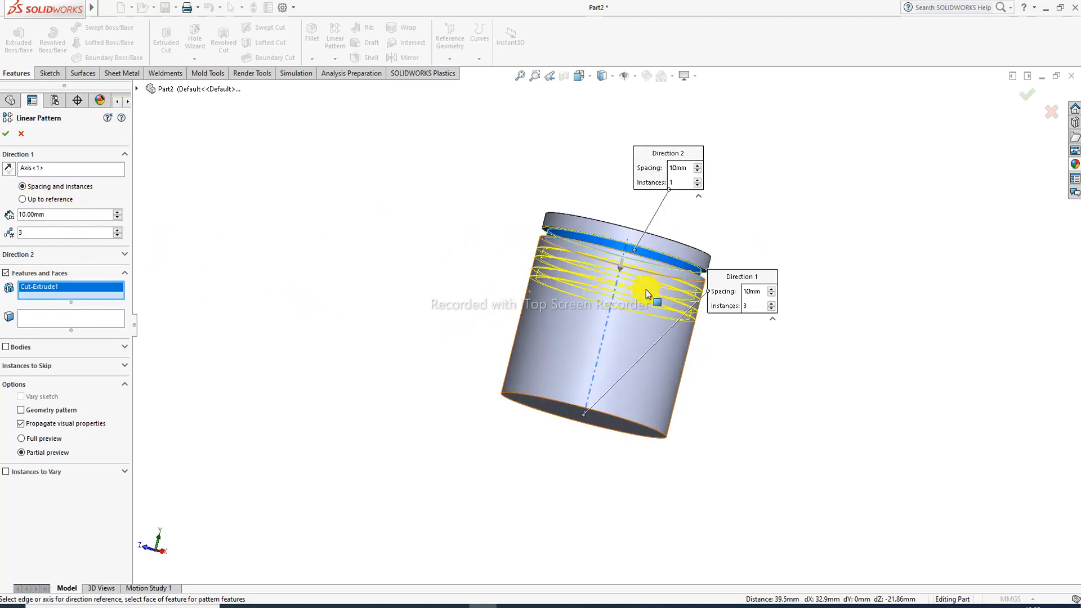
scroll(634, 278, "up", 2)
mouse_move(634, 278)
middle_mouse_down()
mouse_move(618, 306)
mouse_move(623, 290)
middle_mouse_up()
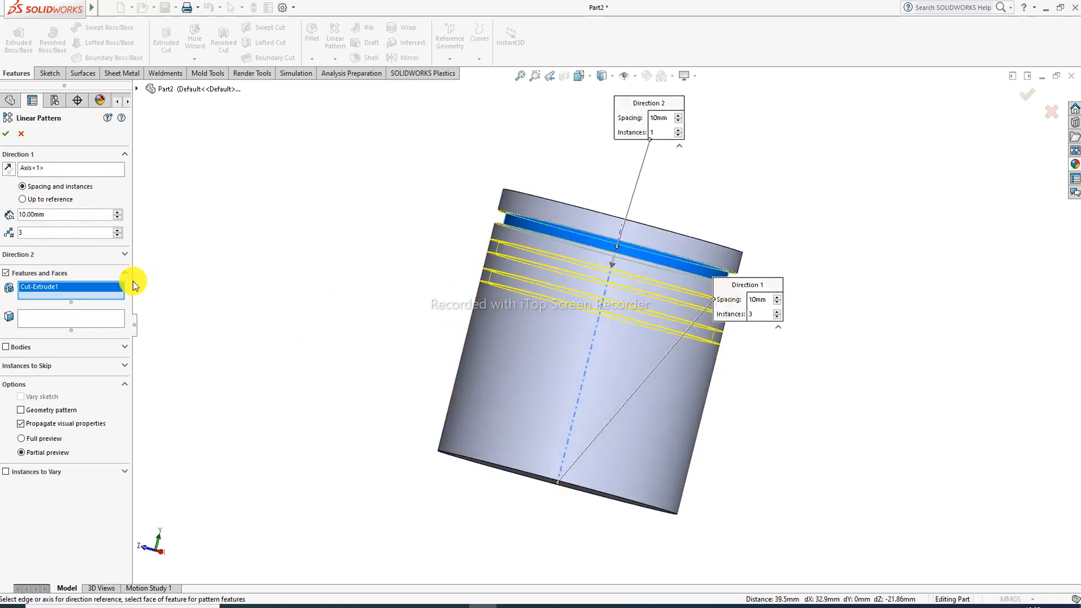
Step: Set the pattern spacing to 11.6 mm and create the three ring grooves, proceeding with the parallel directions
left_click_drag(79, 214, 12, 214)
type("7.3")
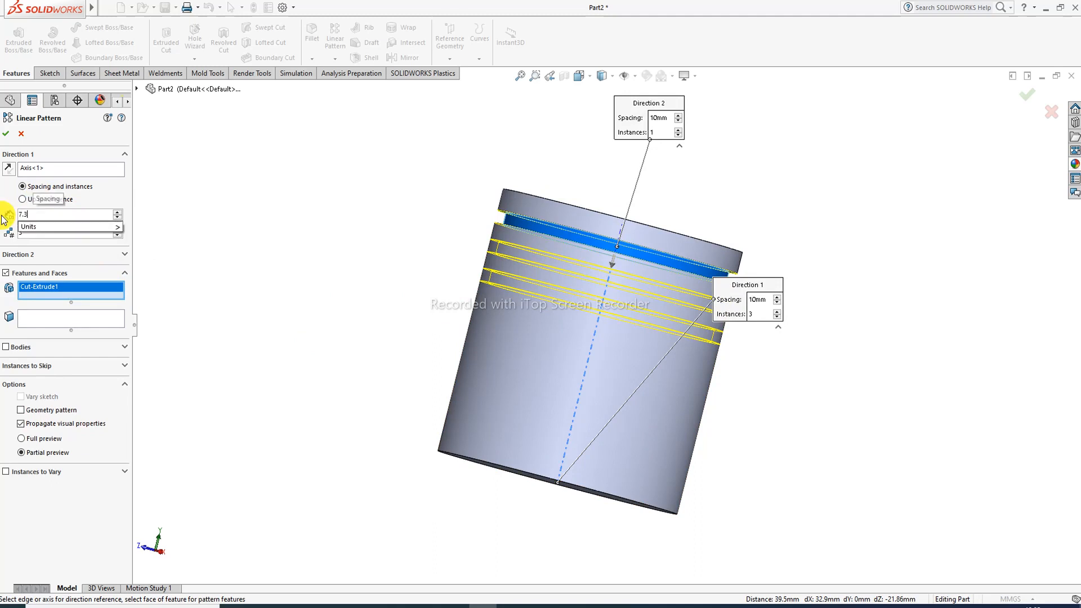
type("+")
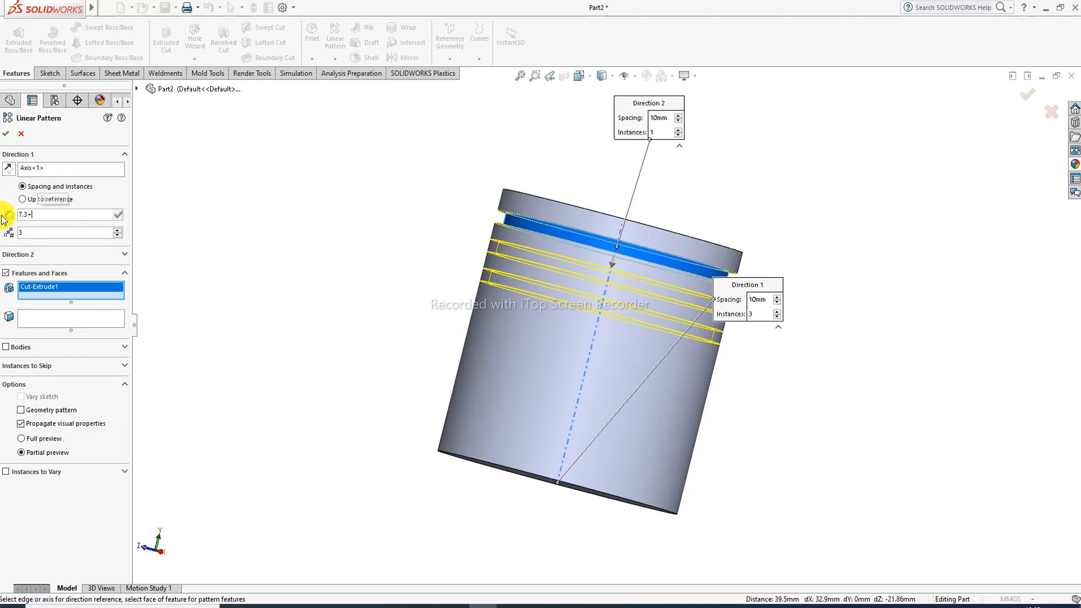
type("4")
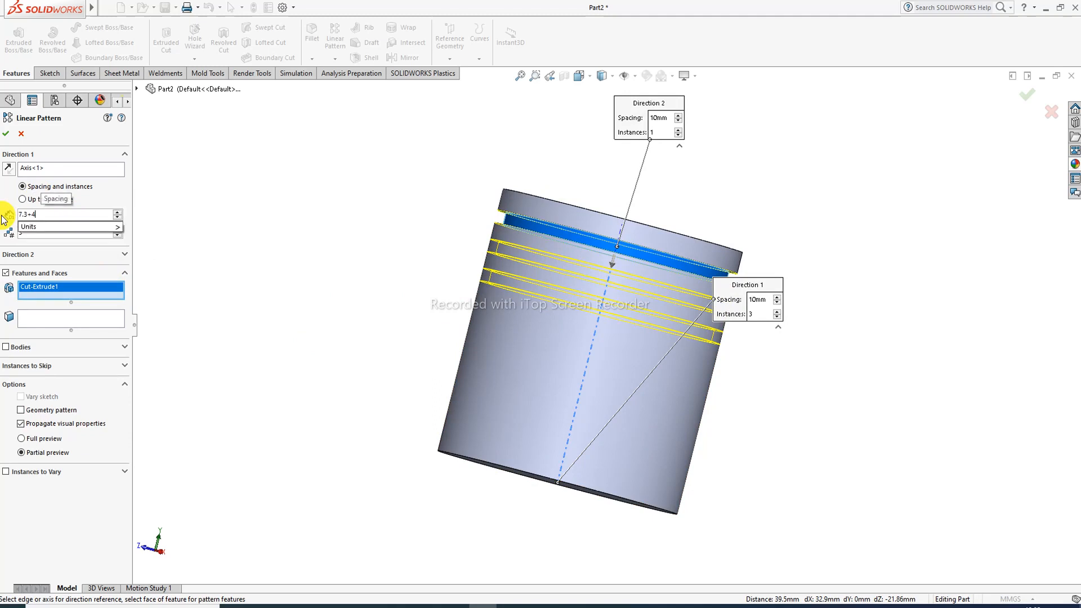
type(".60mm")
key("Return")
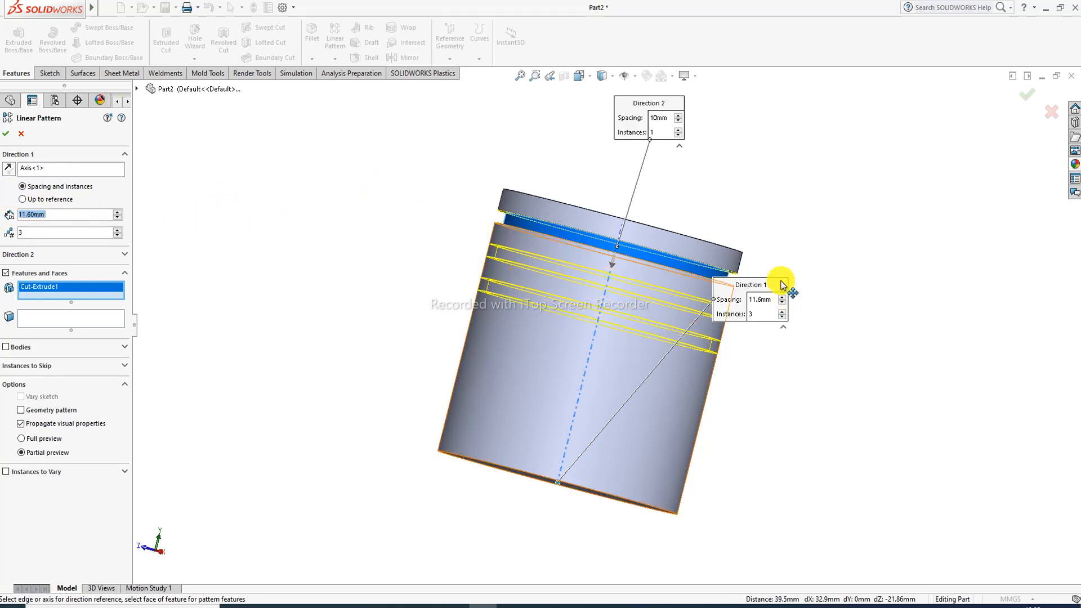
middle_click_drag(805, 271, 780, 263)
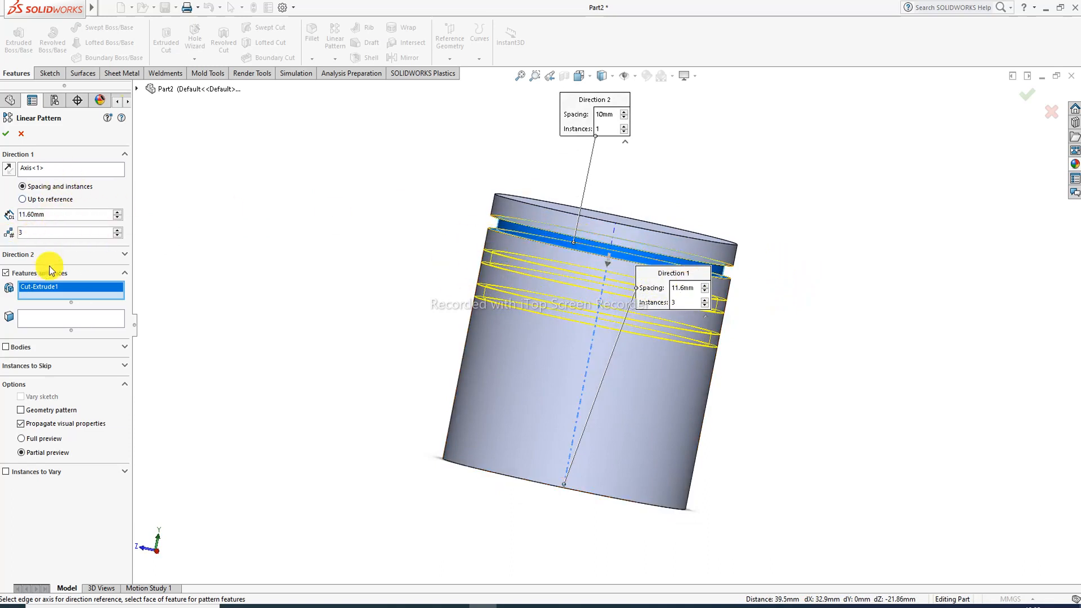
left_click(7, 134)
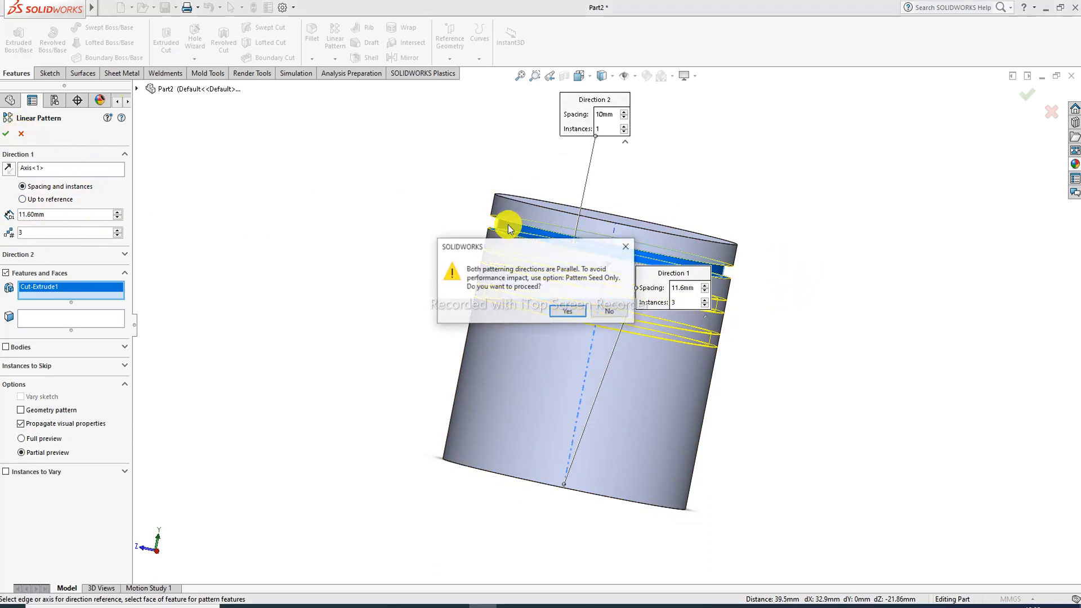
left_click(577, 316)
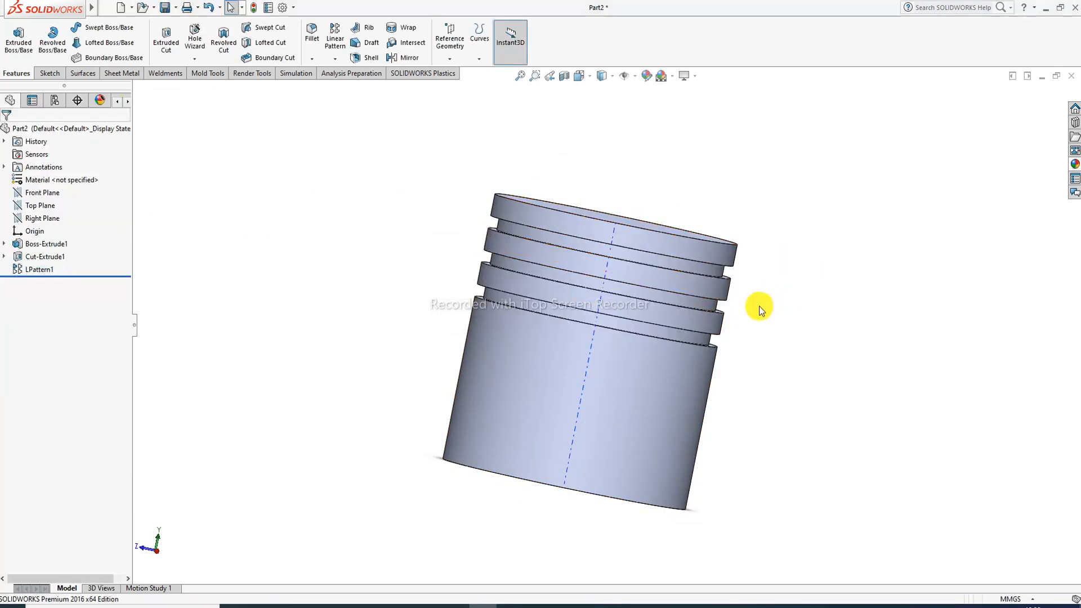
Step: Reopen the groove pattern for editing, review its spacing and instance settings, and accept it without changes
middle_click_drag(671, 333, 599, 289)
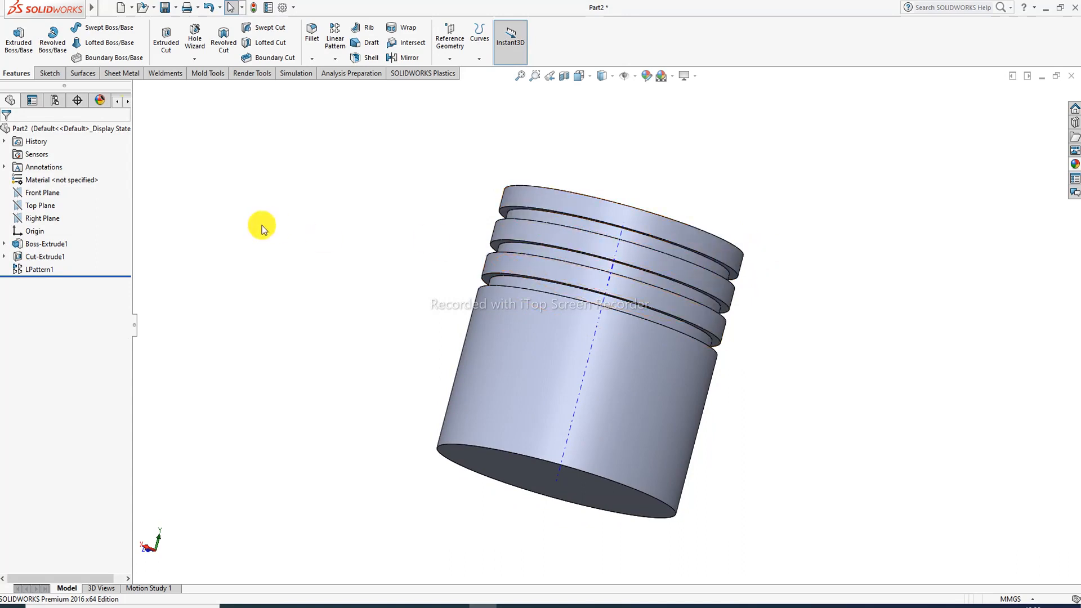
left_click(42, 271)
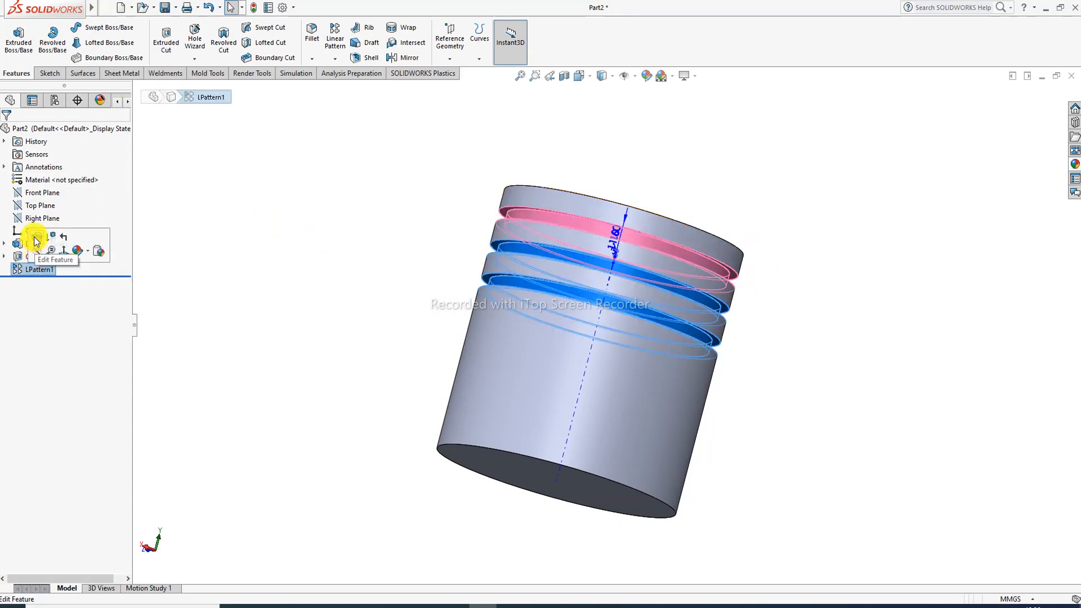
left_click(45, 246)
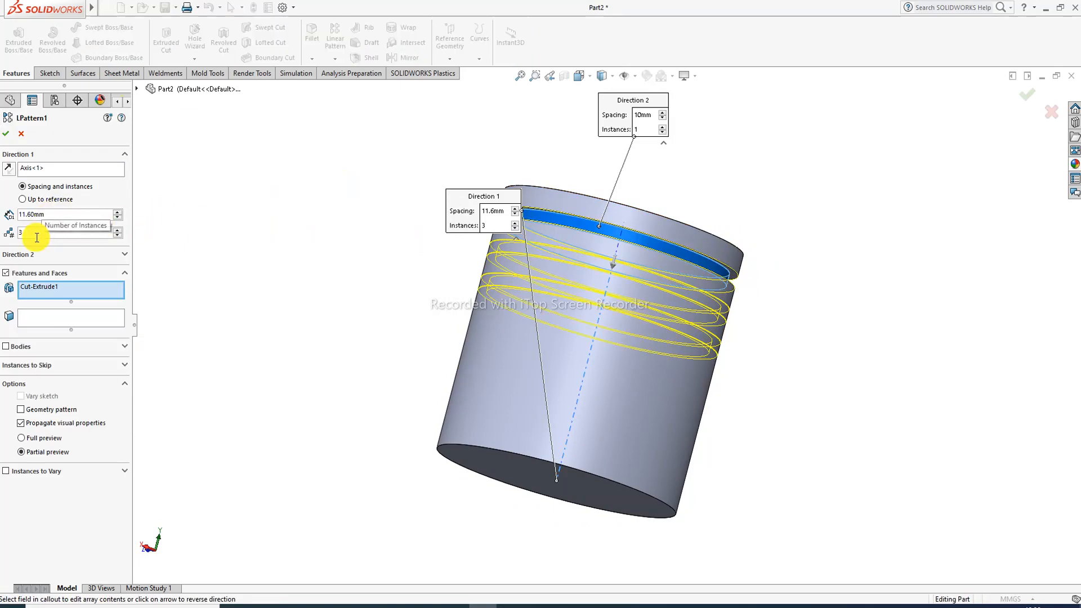
middle_click_drag(725, 205, 702, 222)
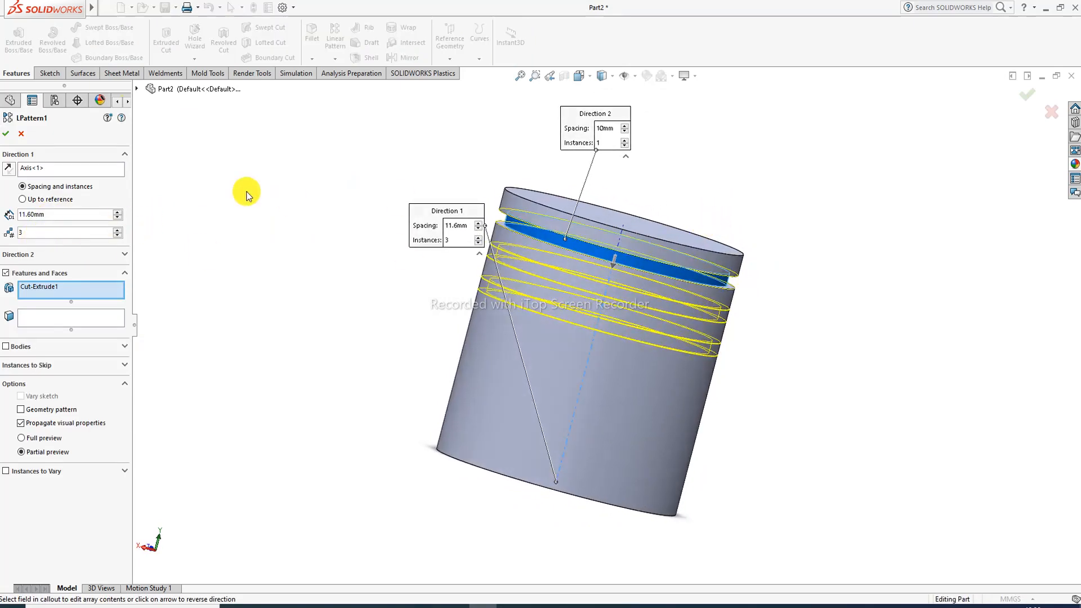
left_click(6, 134)
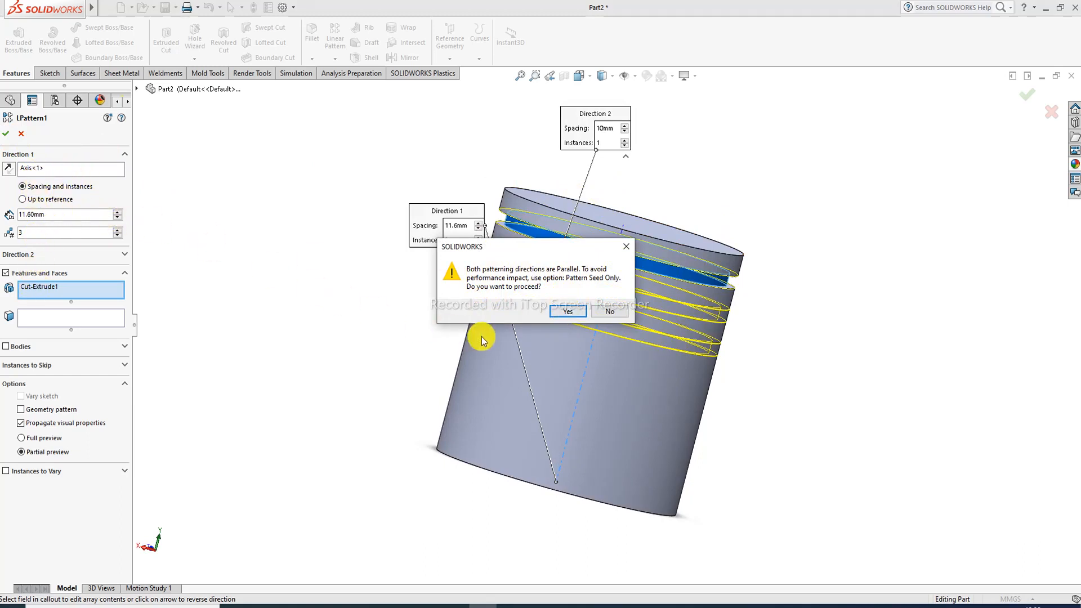
left_click(568, 307)
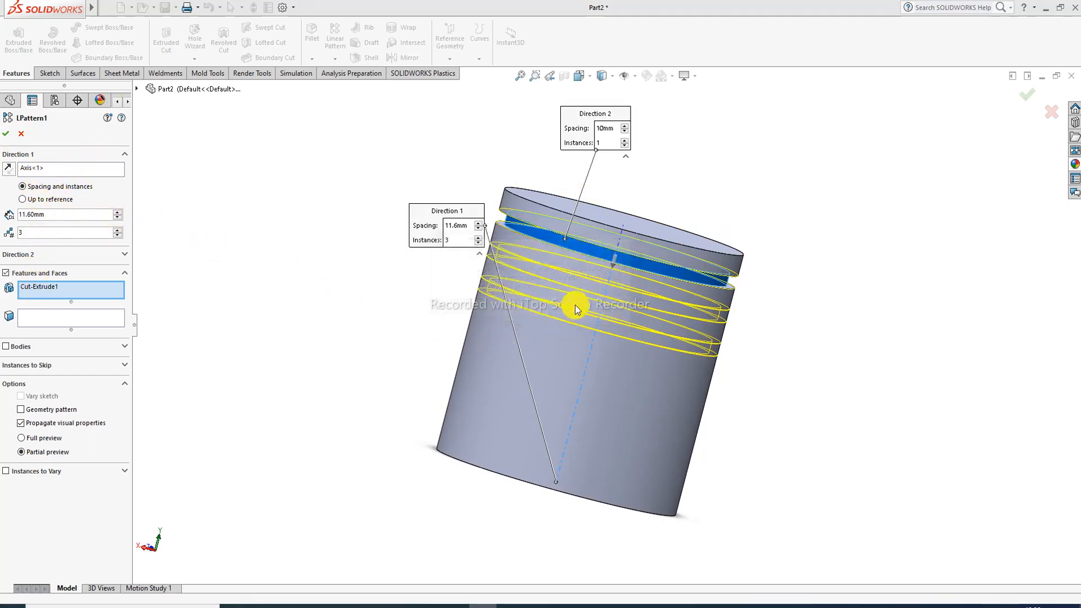
Step: Examine the patterned ring grooves, the central axis and the piston's underside from several angles
scroll(617, 238, "down", 2)
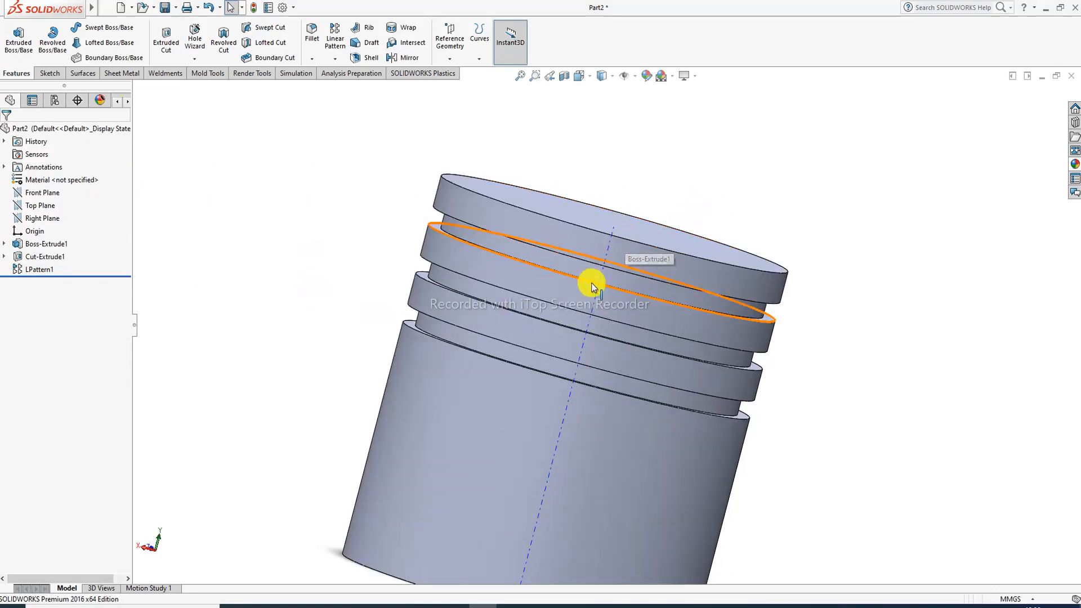
scroll(622, 253, "up", 5)
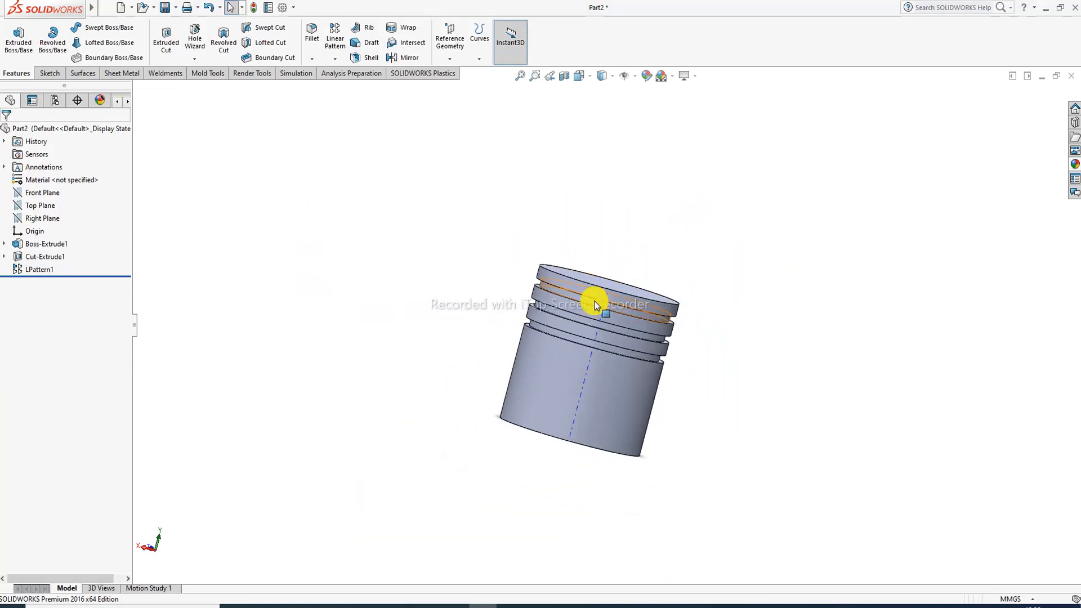
left_click(592, 361)
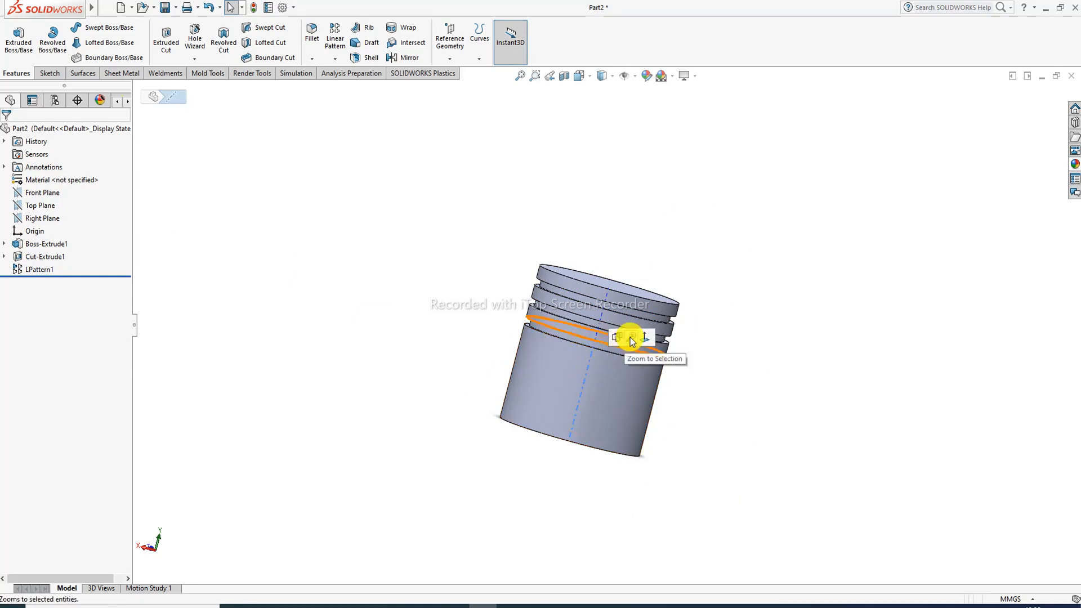
left_click(731, 295)
scroll(602, 324, "down", 5)
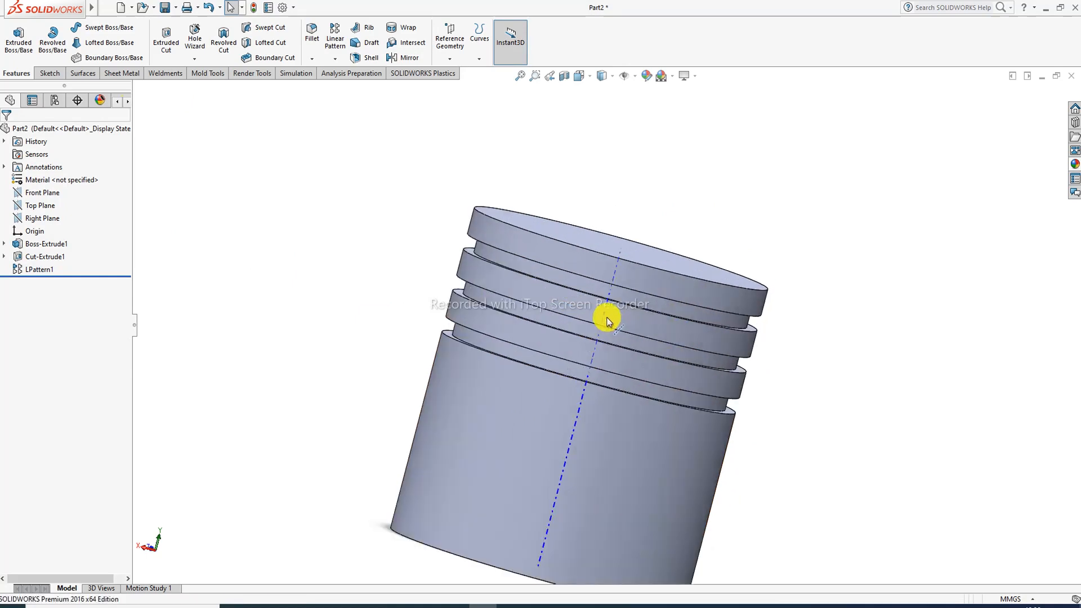
left_click(606, 309)
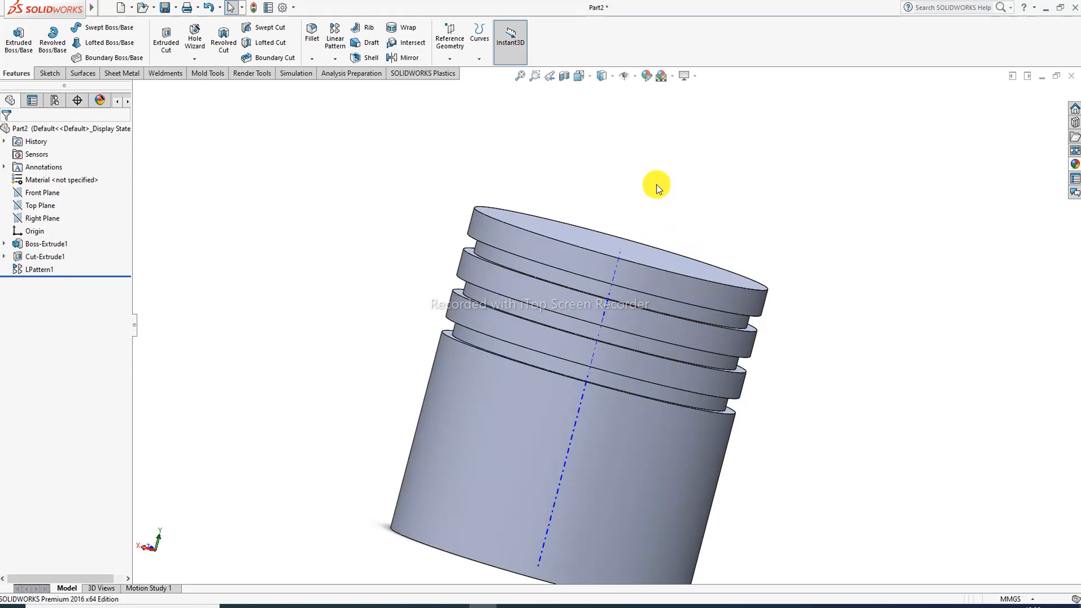
left_click(630, 78)
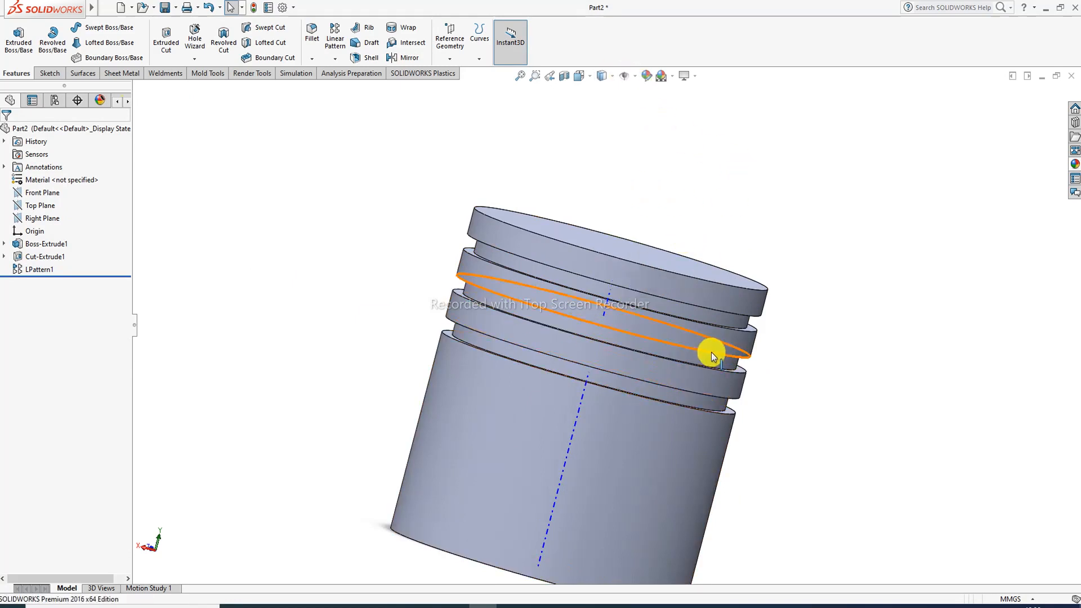
scroll(713, 352, "up", 3)
middle_click_drag(620, 394, 592, 321)
middle_click_drag(611, 410, 566, 279)
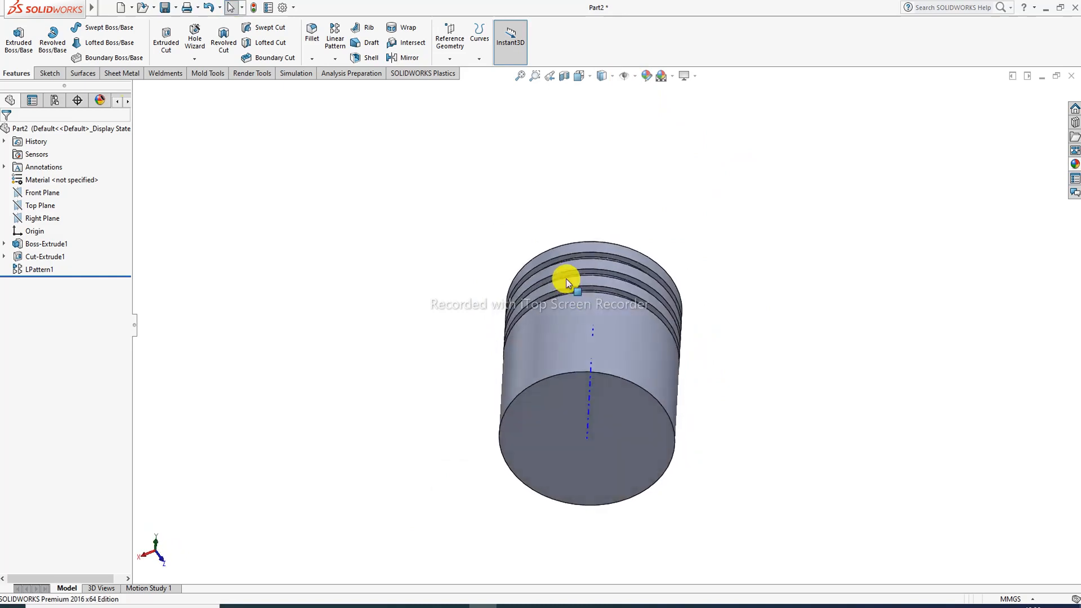
Step: Open a new sketch on the piston's flat underside and view it face-on
left_click(576, 403)
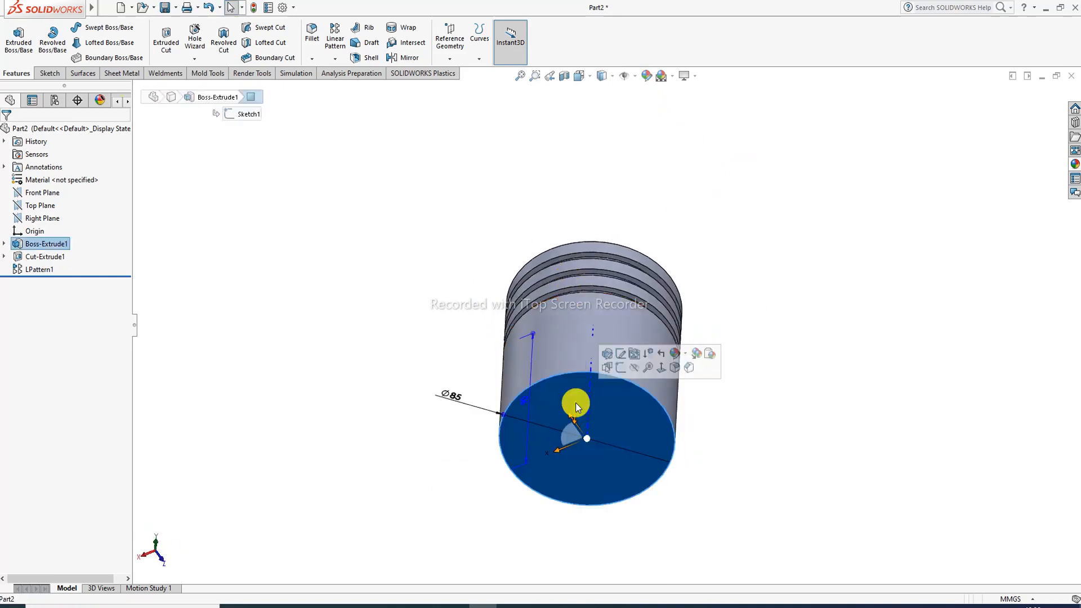
left_click(619, 370)
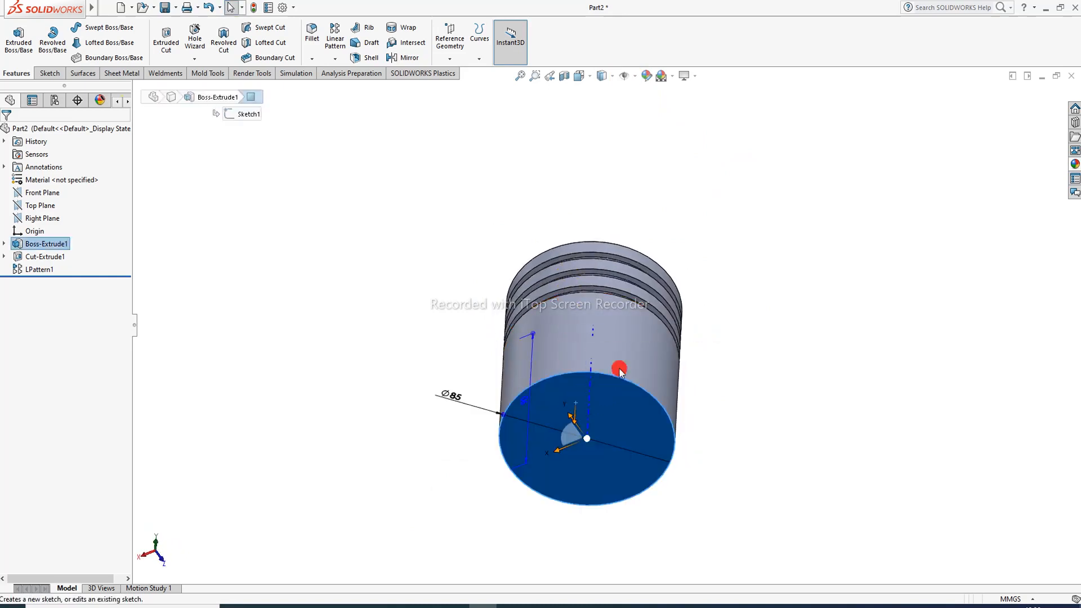
left_click(580, 75)
left_click(642, 143)
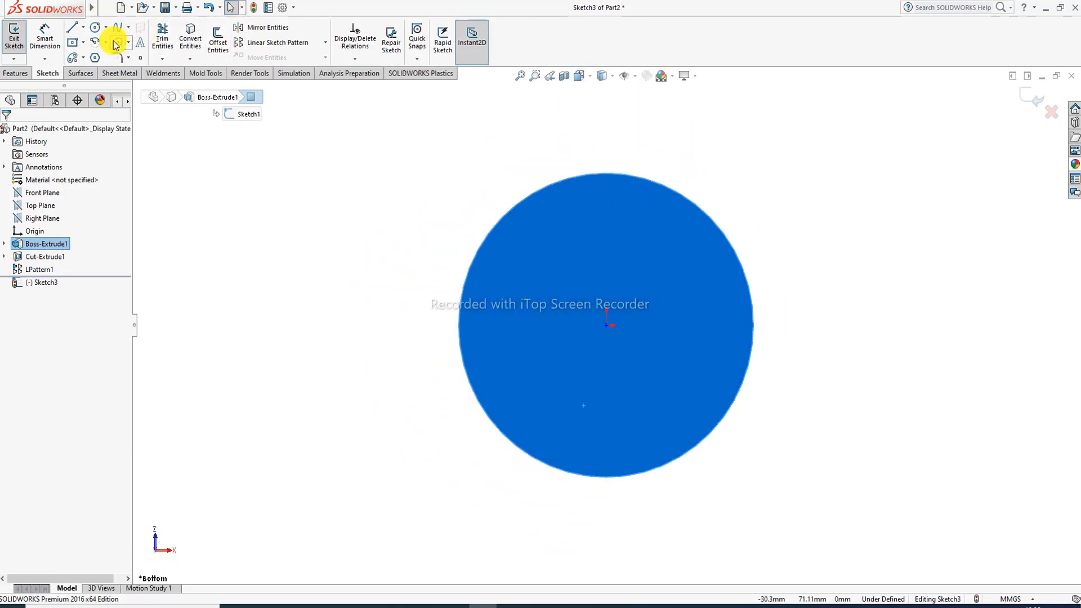
Step: Draw a circle centred on the origin and enlarge it to about 58 mm in diameter, inside the piston's outline
left_click(97, 31)
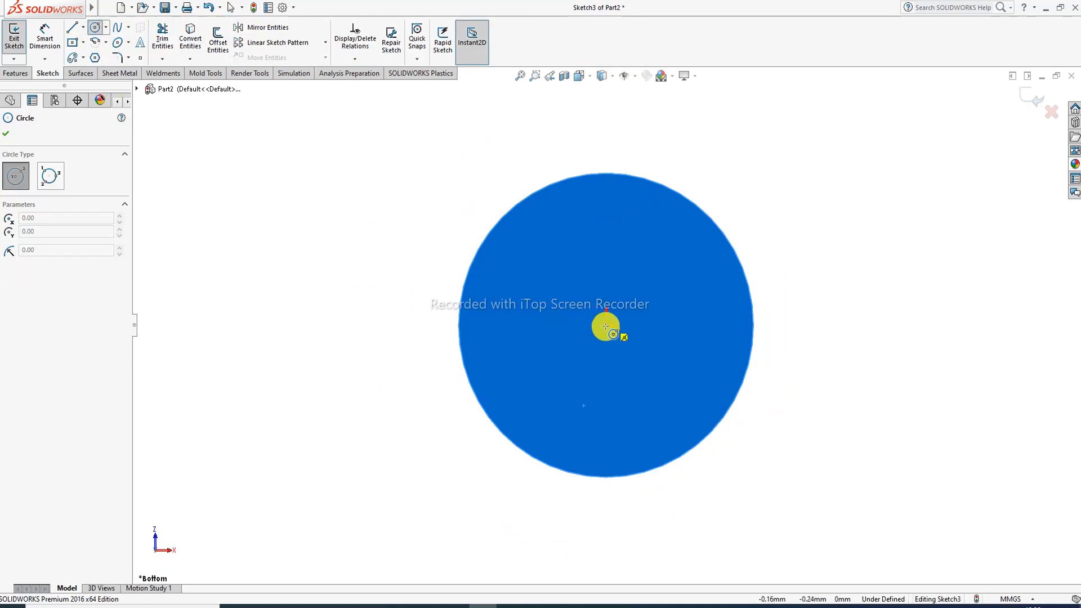
left_click(605, 326)
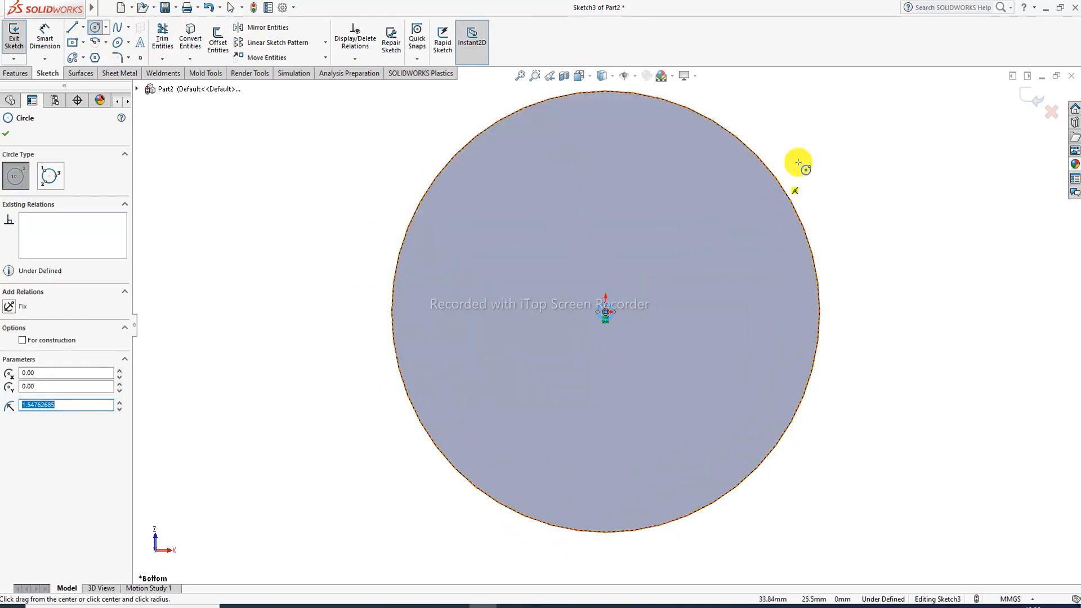
right_click(811, 108)
left_click(840, 162)
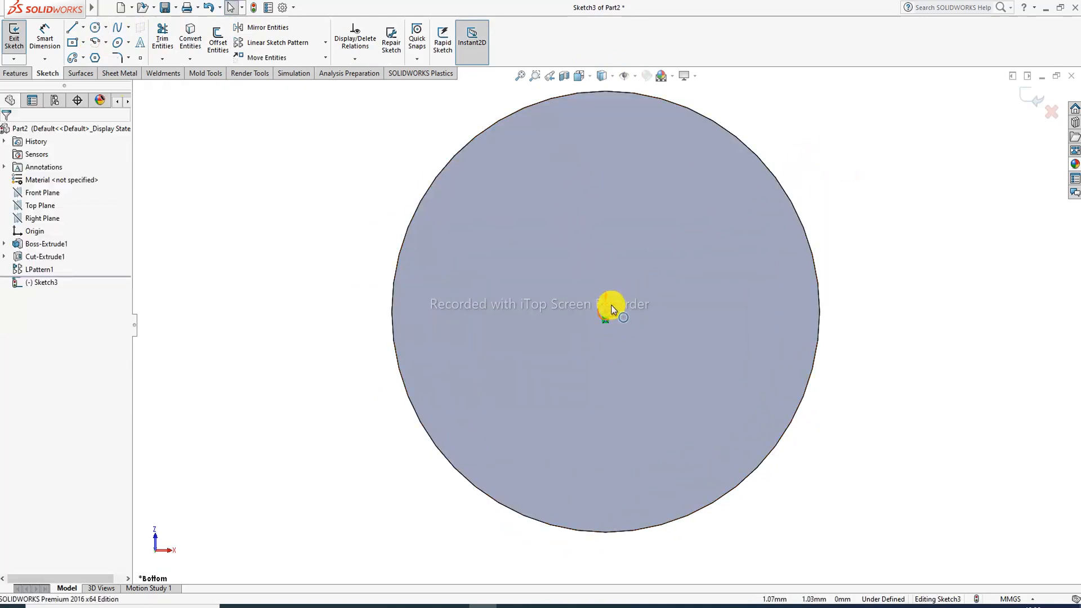
left_click(639, 225)
left_click(783, 140)
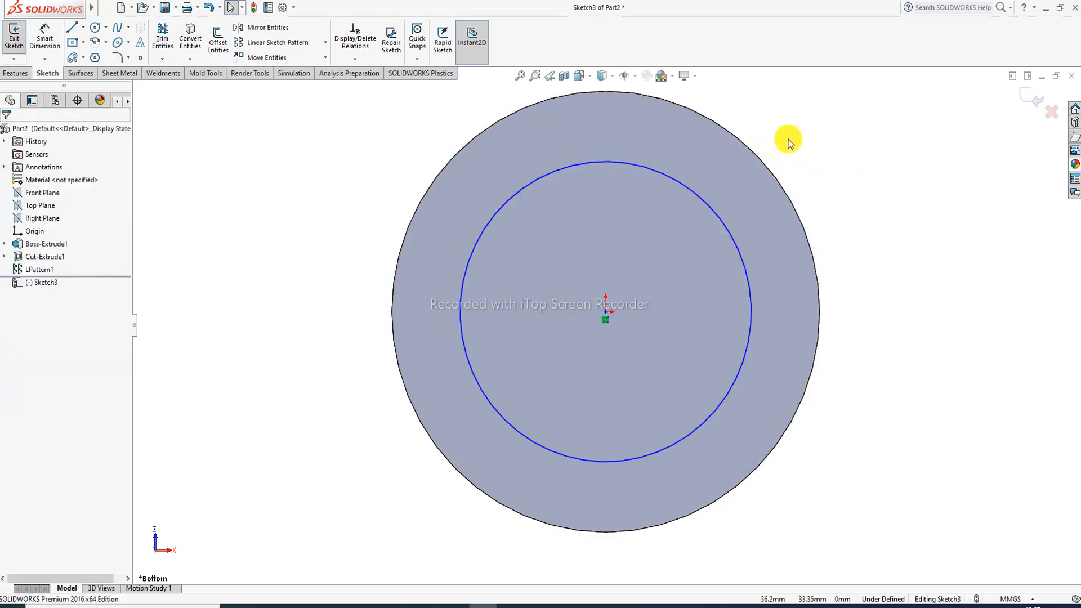
Step: Dimension the sketched circle with a diameter of 85 mm
left_click(54, 44)
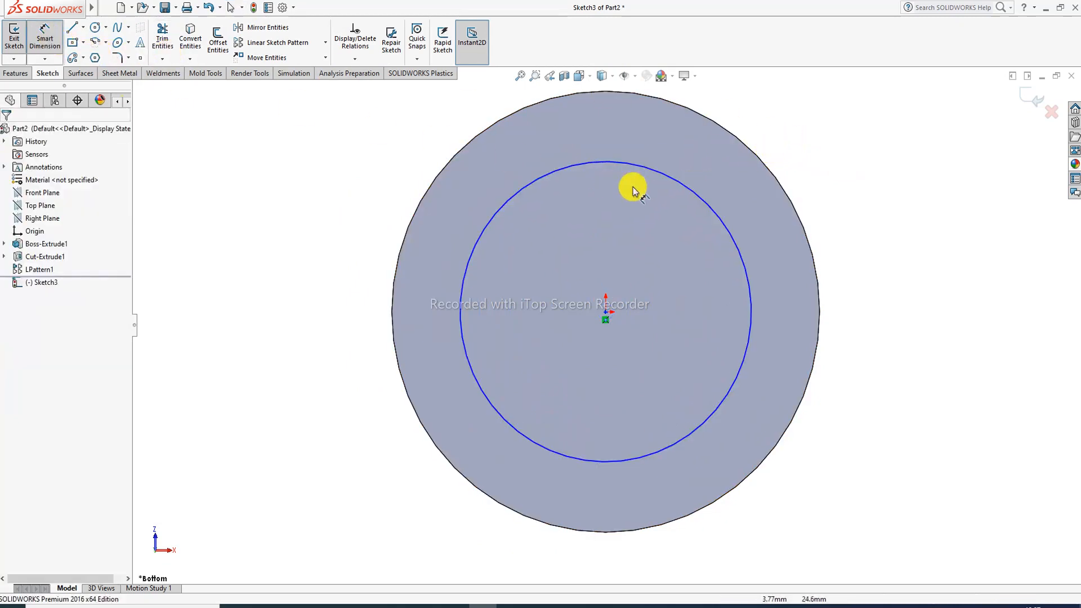
left_click(675, 179)
left_click(807, 115)
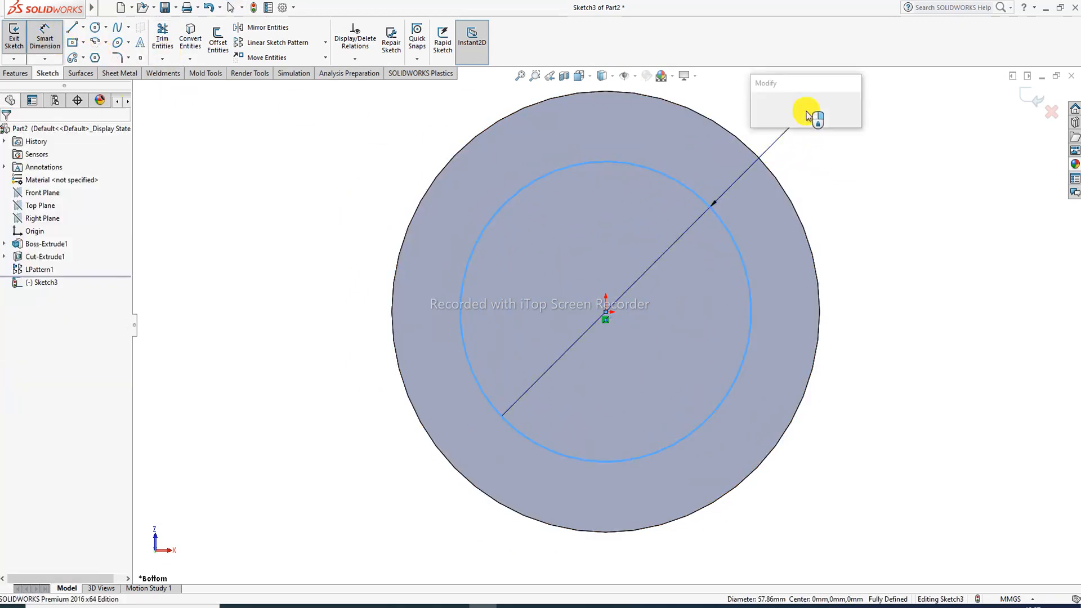
type("85")
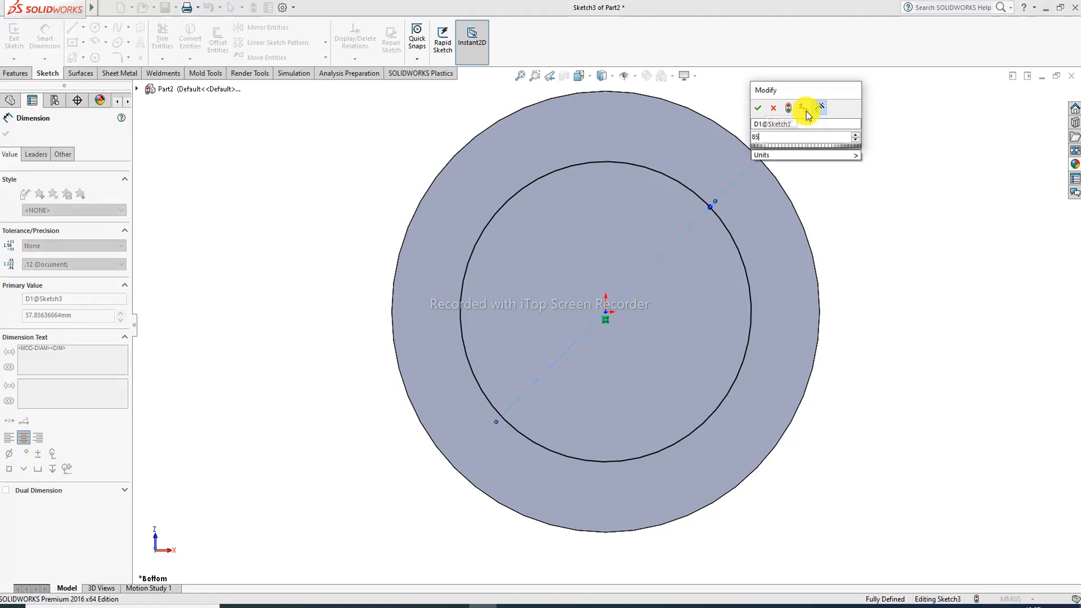
key("Return")
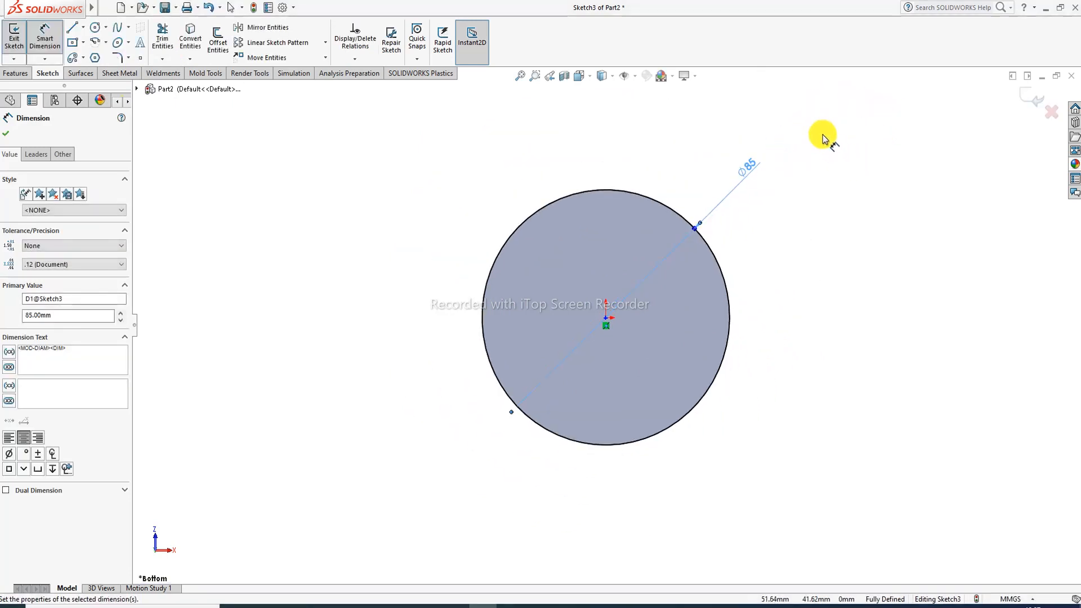
middle_click_drag(731, 226, 714, 236)
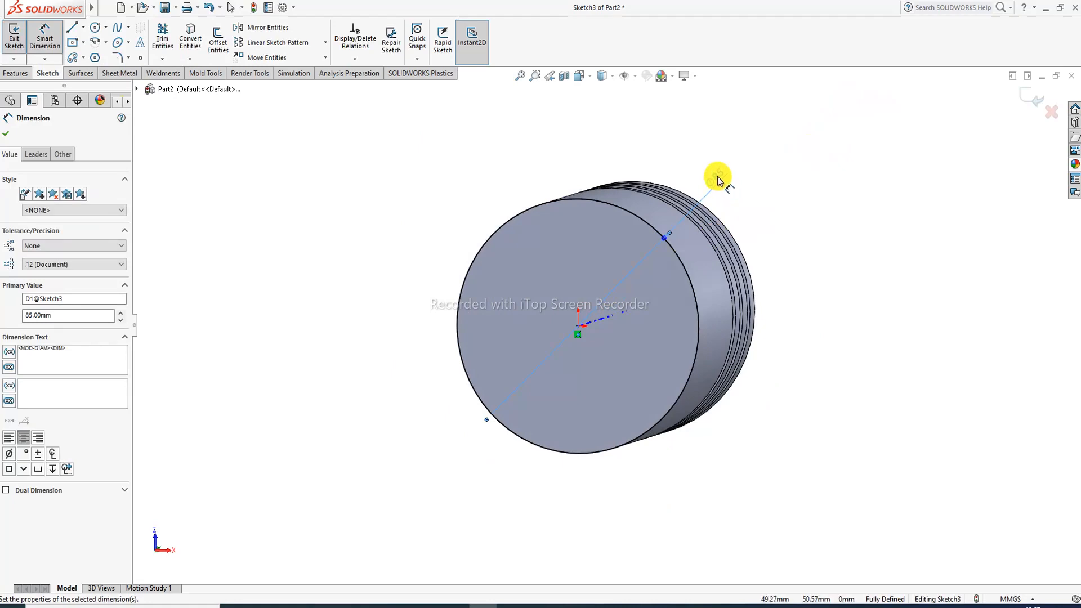
Step: Consult the PDF piston drawing, return to the SOLIDWORKS sketch and change the circle's diameter to 76 mm
left_click(290, 600)
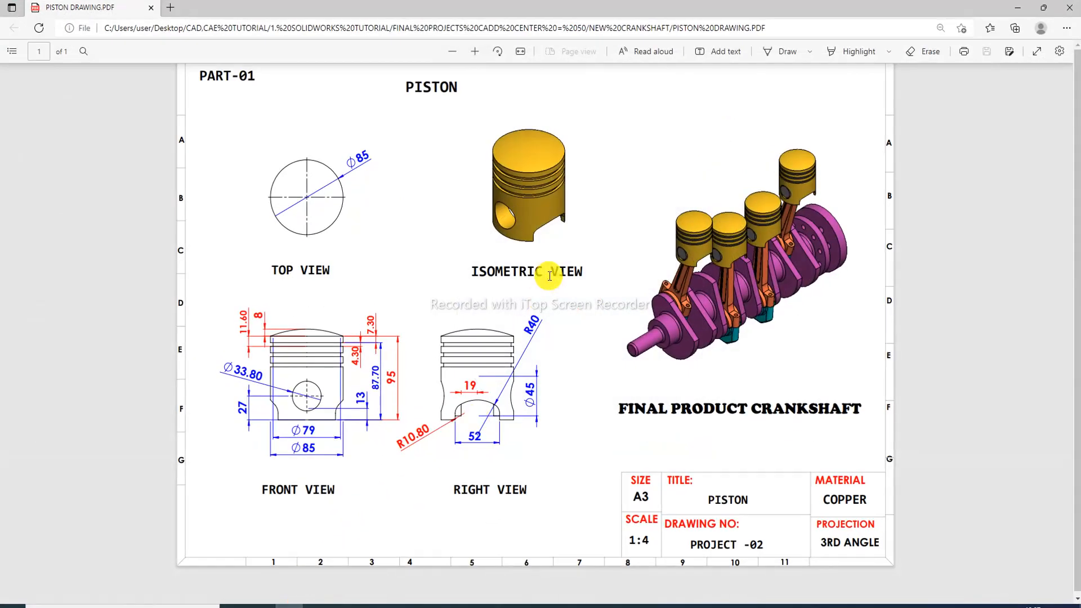
left_click(286, 604)
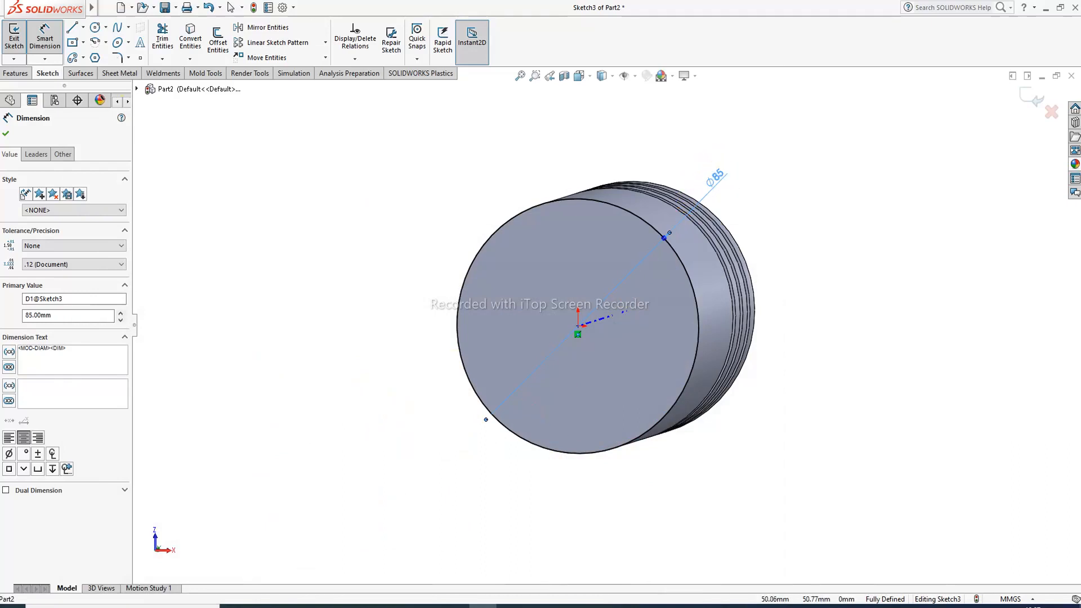
double_click(719, 176)
type("76")
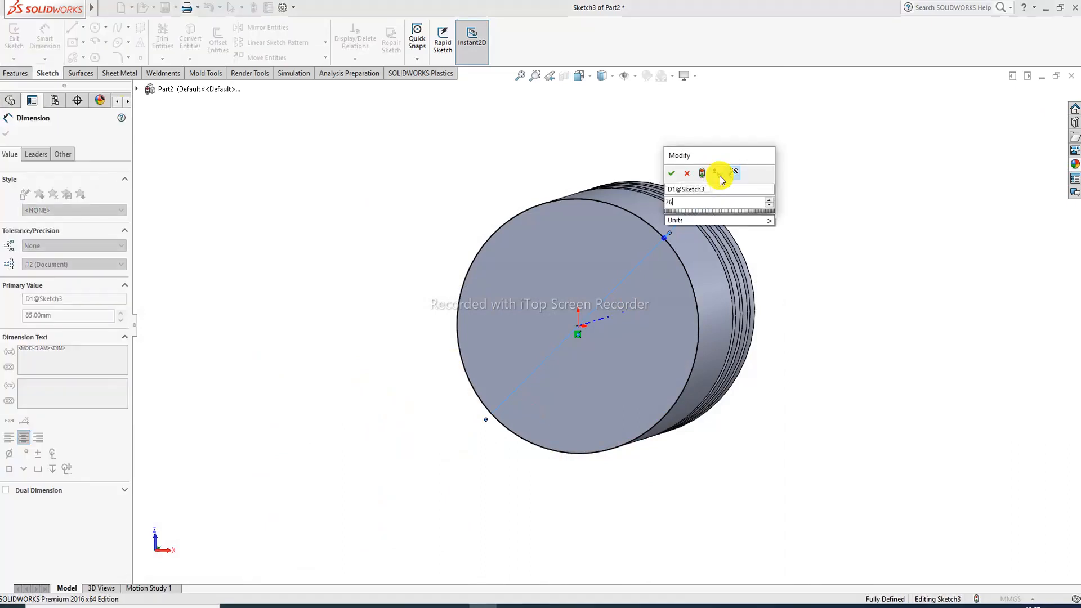
key("Return")
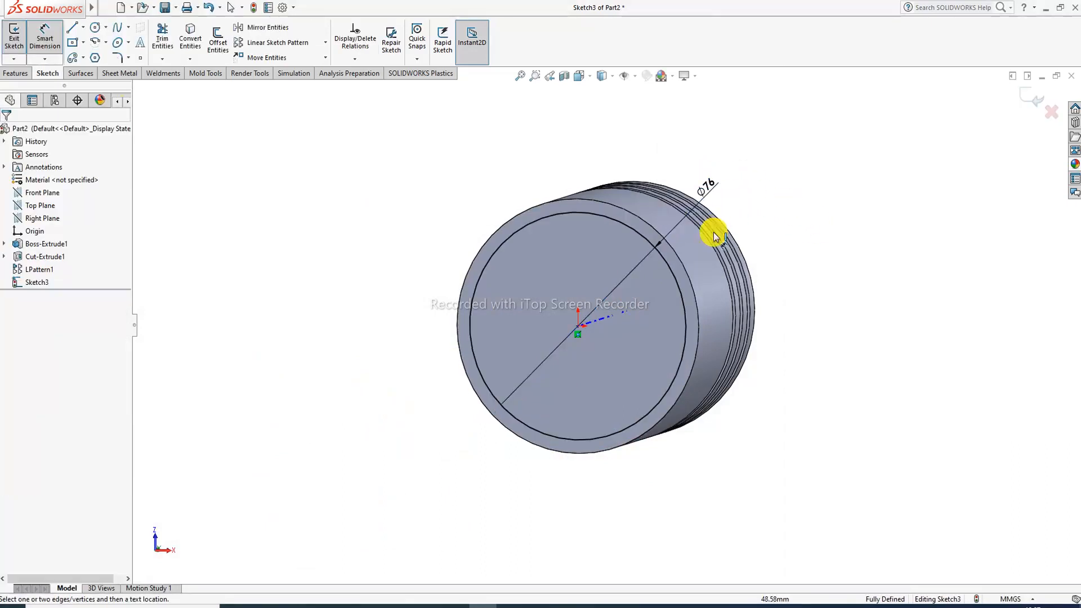
middle_click_drag(672, 274, 695, 275)
Step: Check the cavity depth in the PDF drawing, return to SOLIDWORKS and cut the 76 mm circle blind 87.7 mm into the piston
left_click(289, 606)
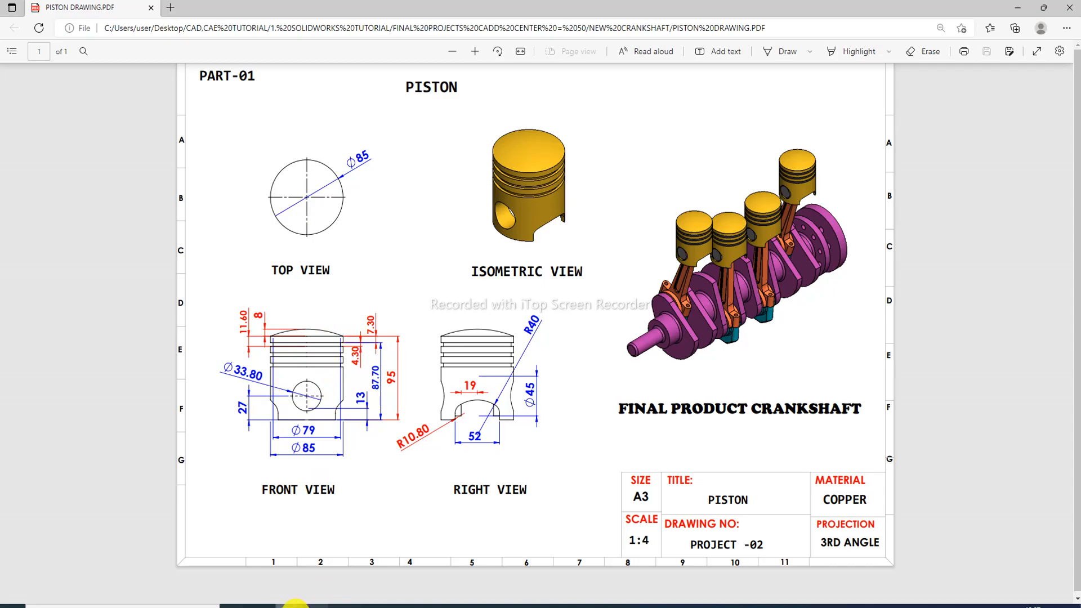
left_click(295, 606)
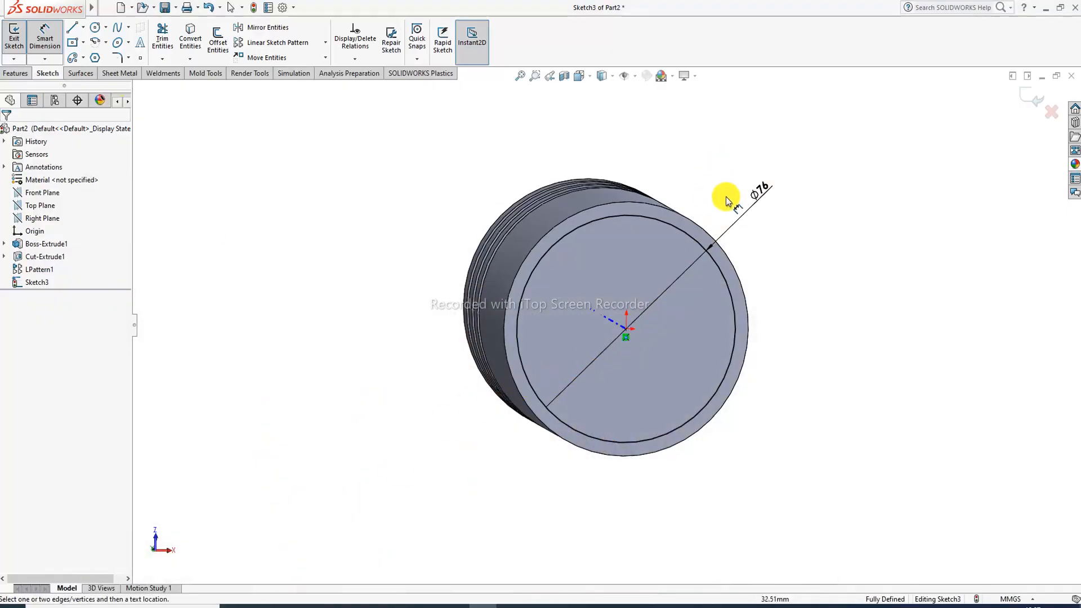
left_click(17, 74)
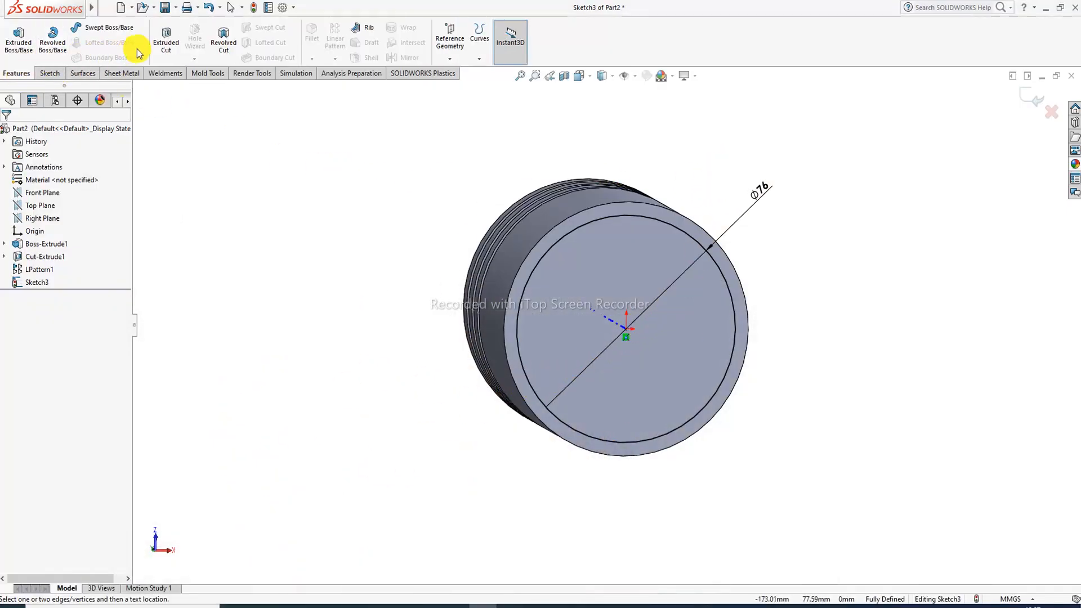
left_click(164, 39)
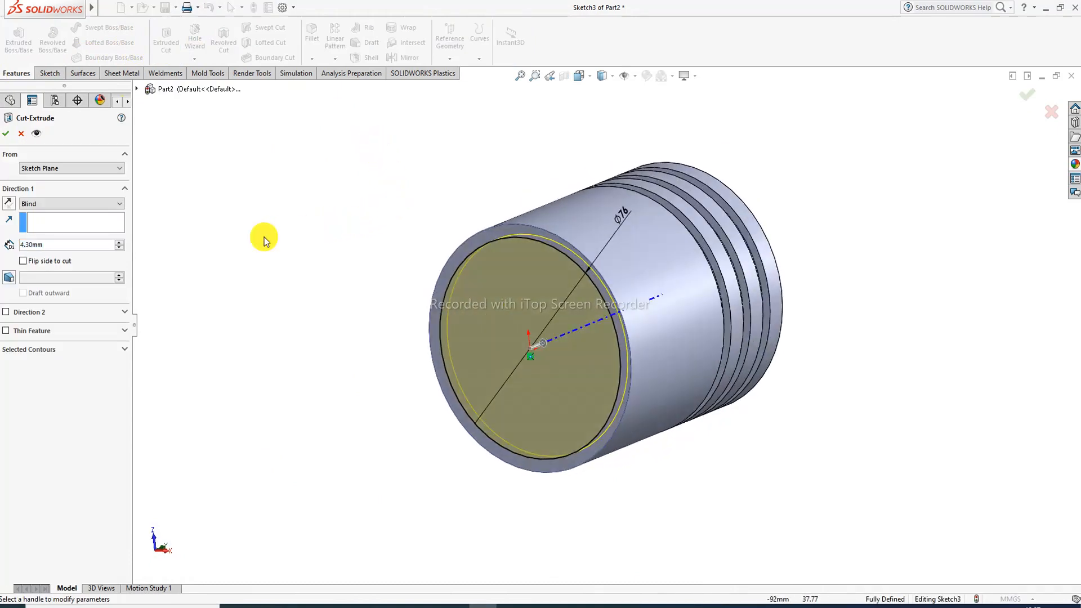
double_click(58, 246)
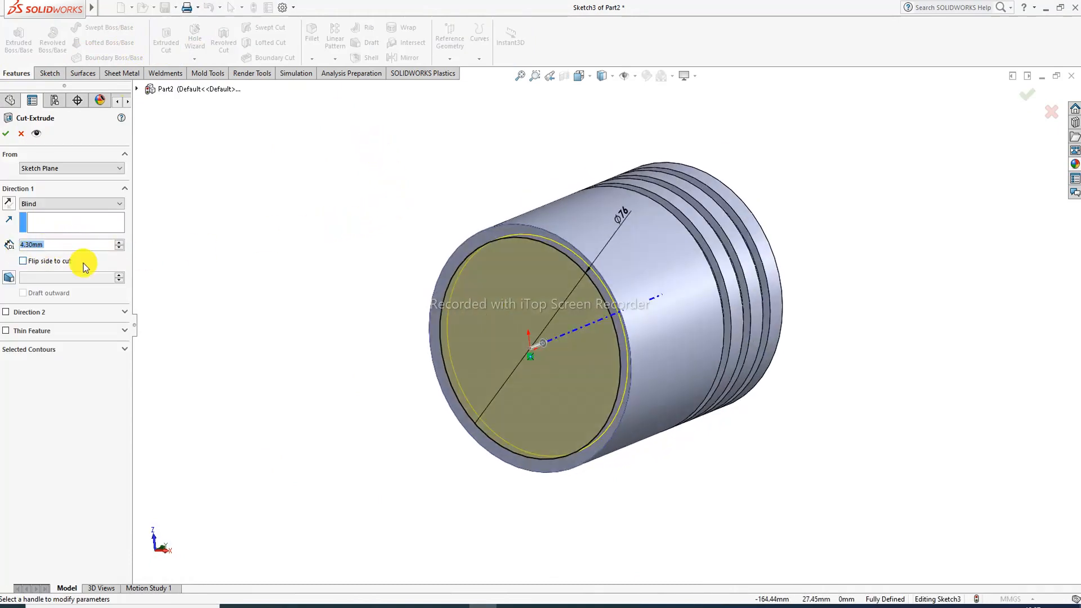
type("87.7")
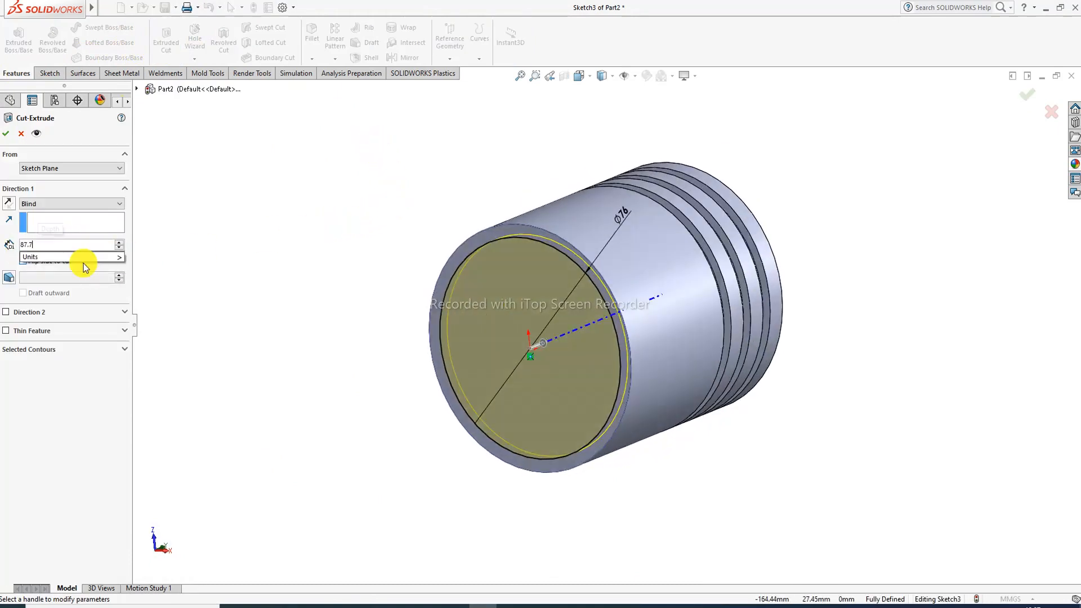
key("Return")
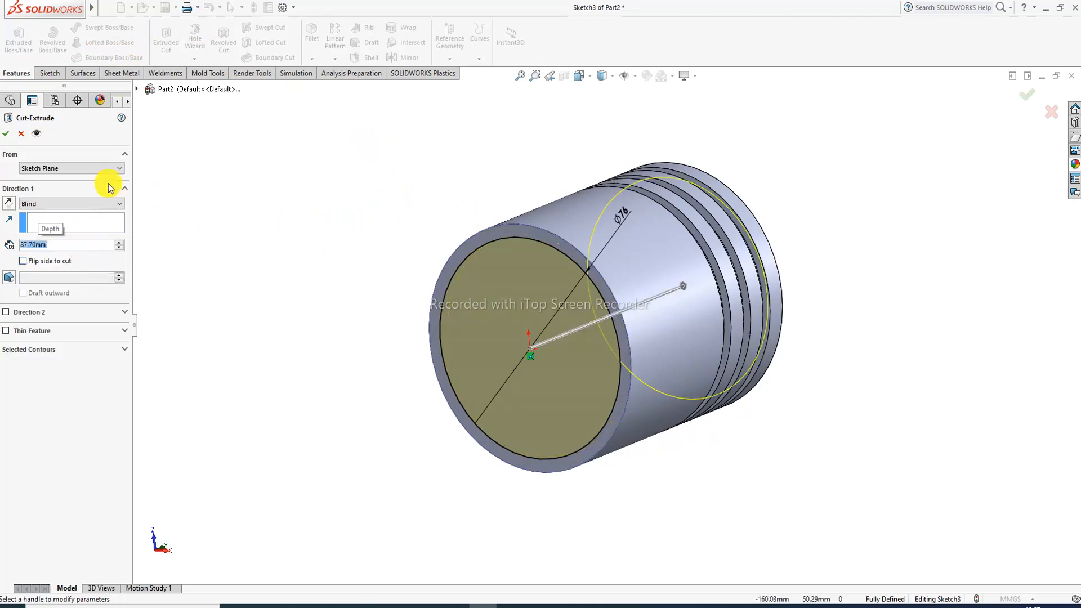
left_click(7, 134)
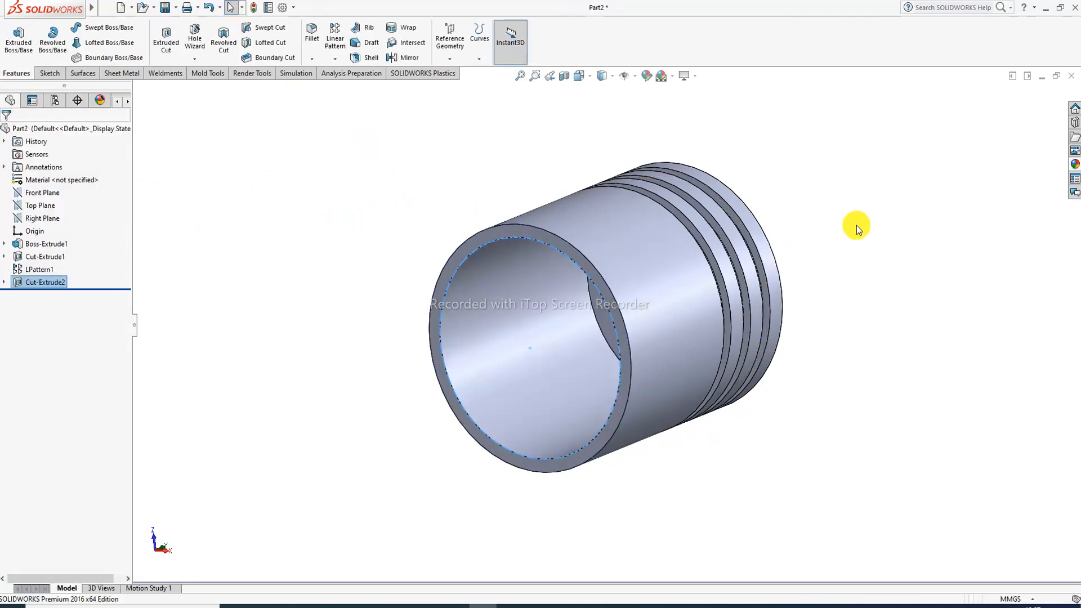
middle_click_drag(550, 321, 521, 363)
middle_click_drag(652, 221, 617, 222)
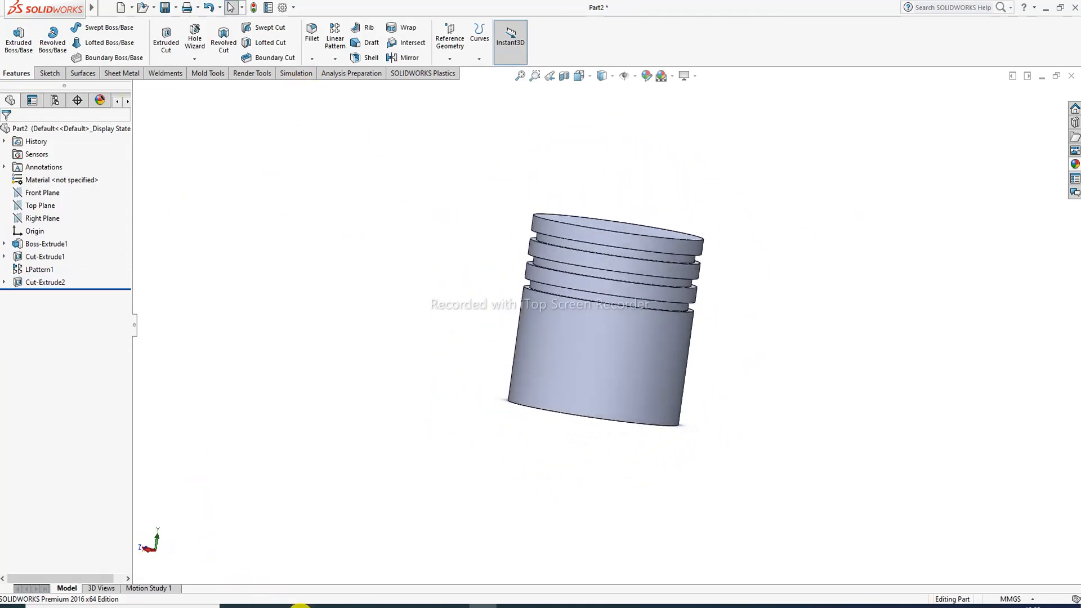
Step: Check the crown in the PDF drawing, return to SOLIDWORKS and start a Dome feature on the piston's flat top face
left_click(290, 605)
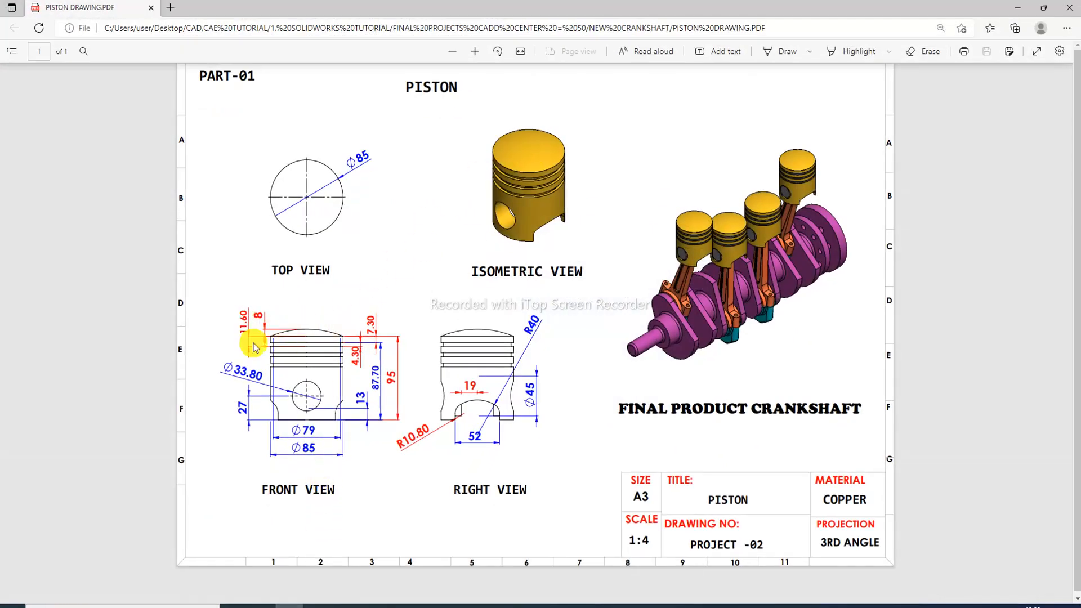
key("alt+Tab")
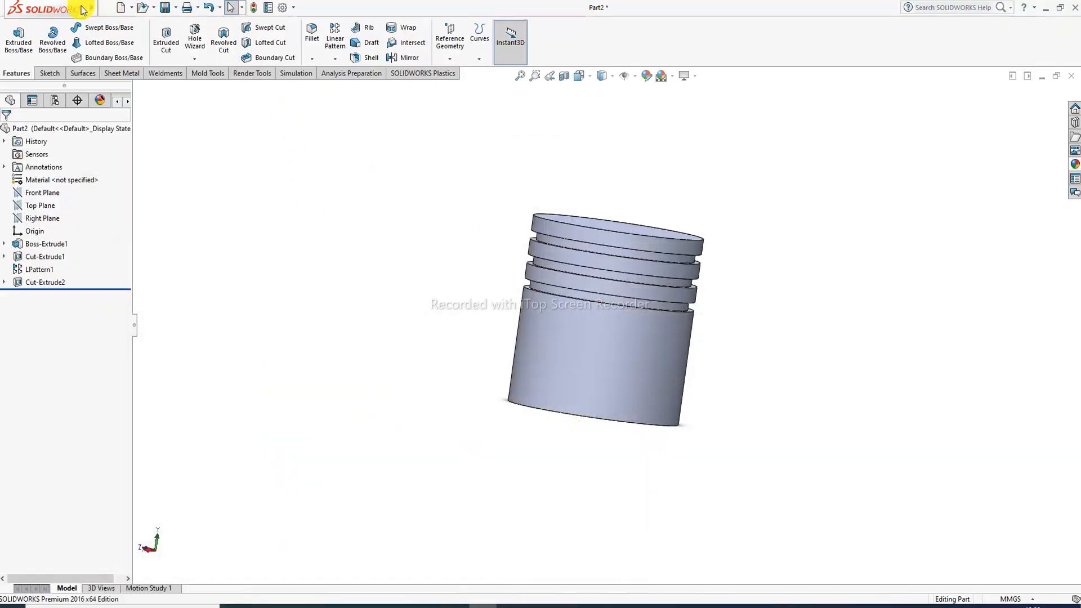
mouse_move(83, 10)
left_click(145, 8)
mouse_move(168, 7)
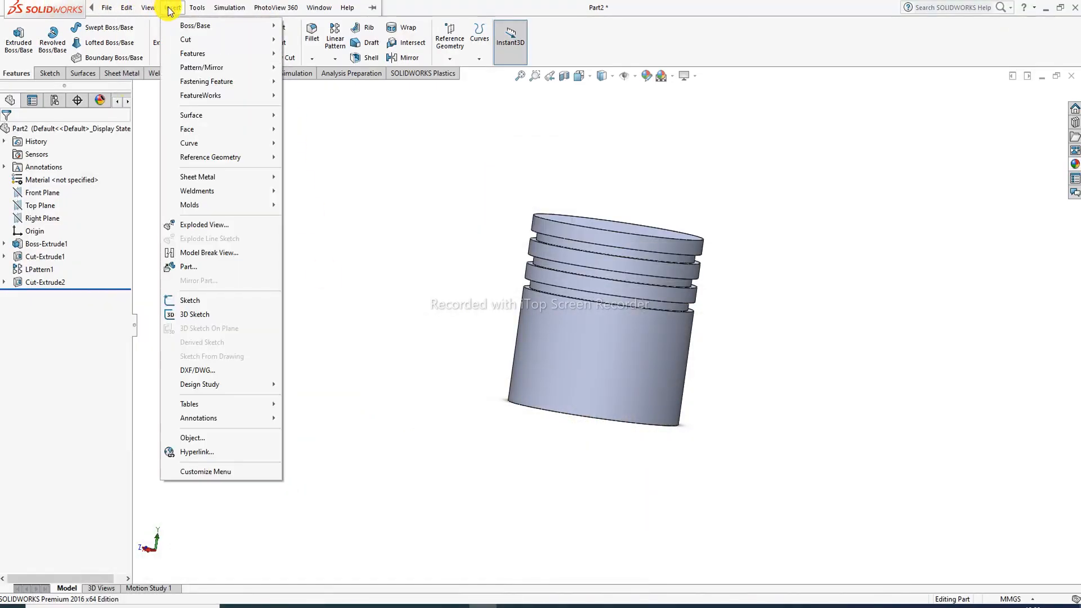
mouse_move(196, 55)
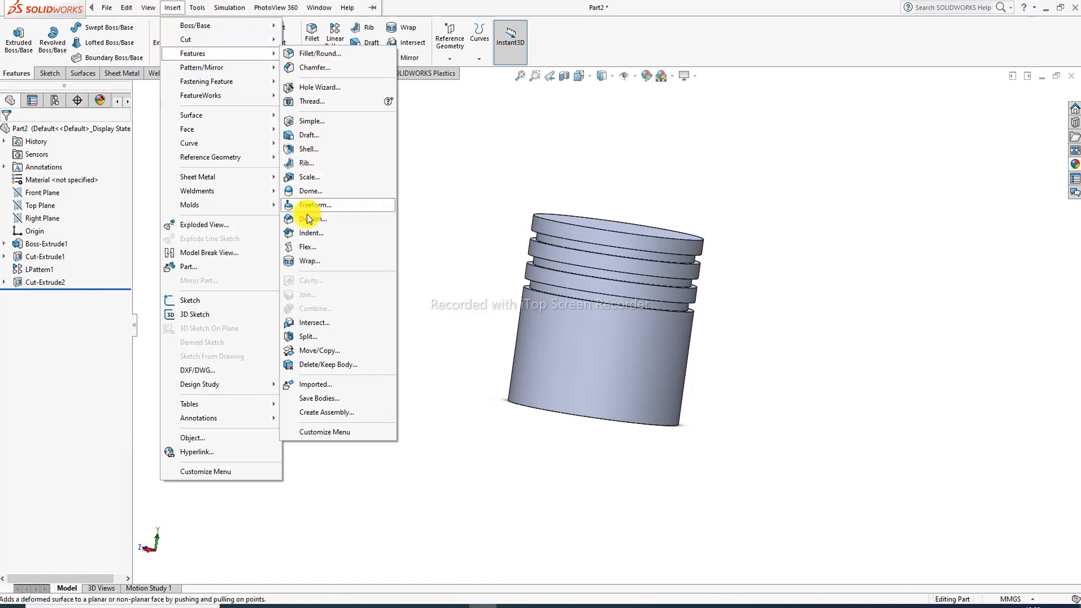
left_click(312, 190)
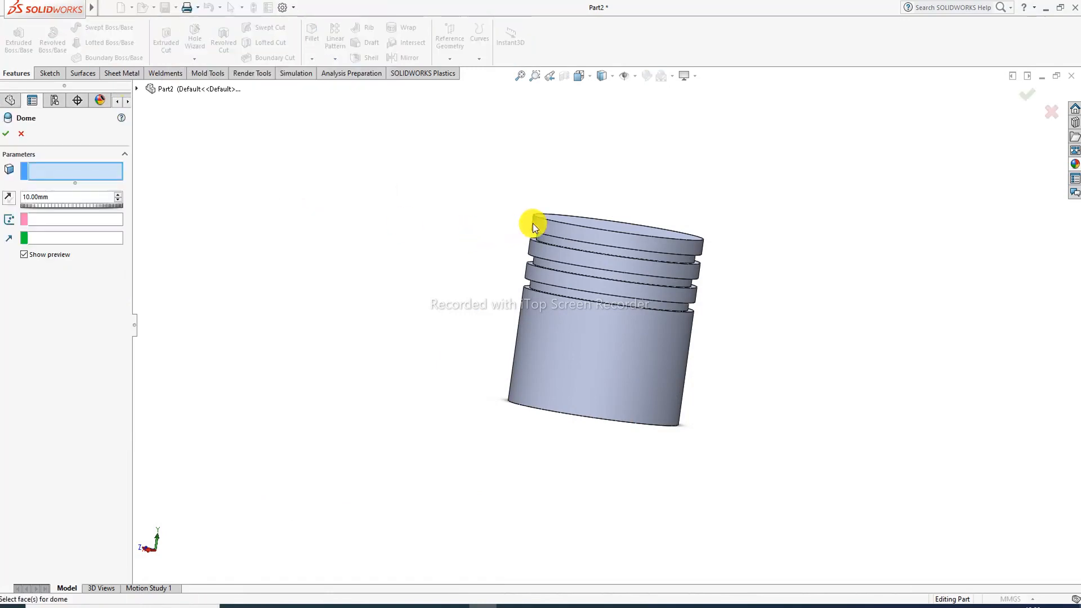
scroll(623, 229, "down", 4)
left_click(596, 256)
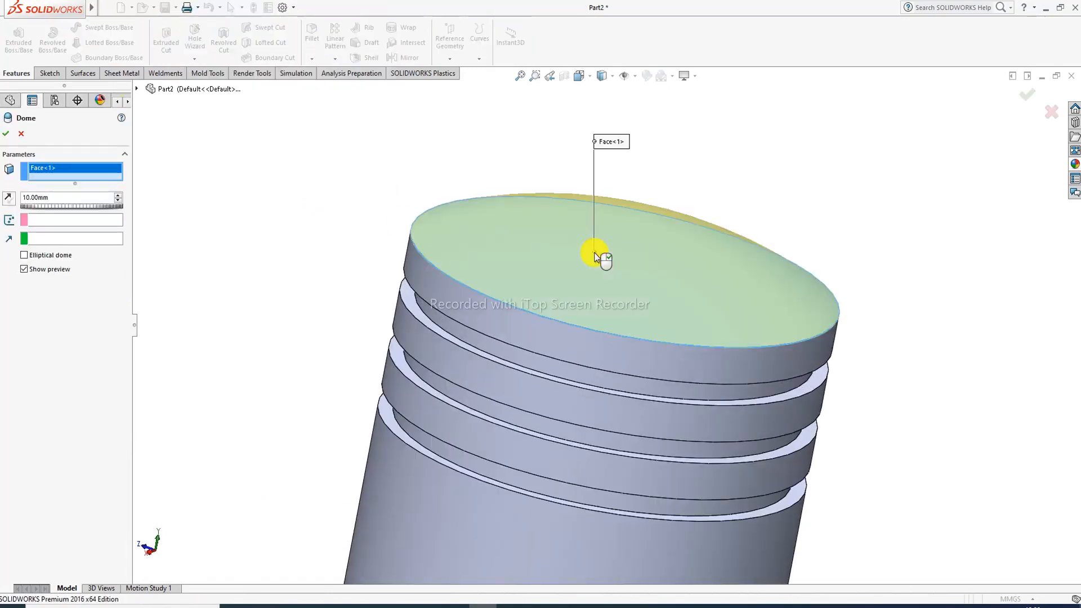
Step: Set the dome height to 8 mm and create the piston's domed crown
middle_click_drag(602, 269, 619, 224)
scroll(620, 224, "up", 3)
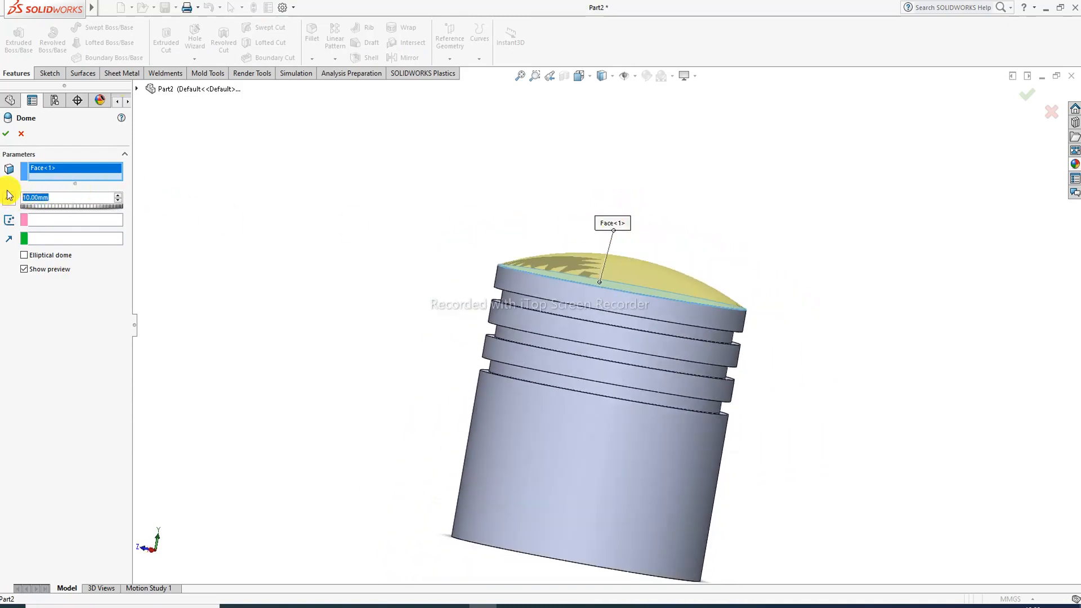
key("Return")
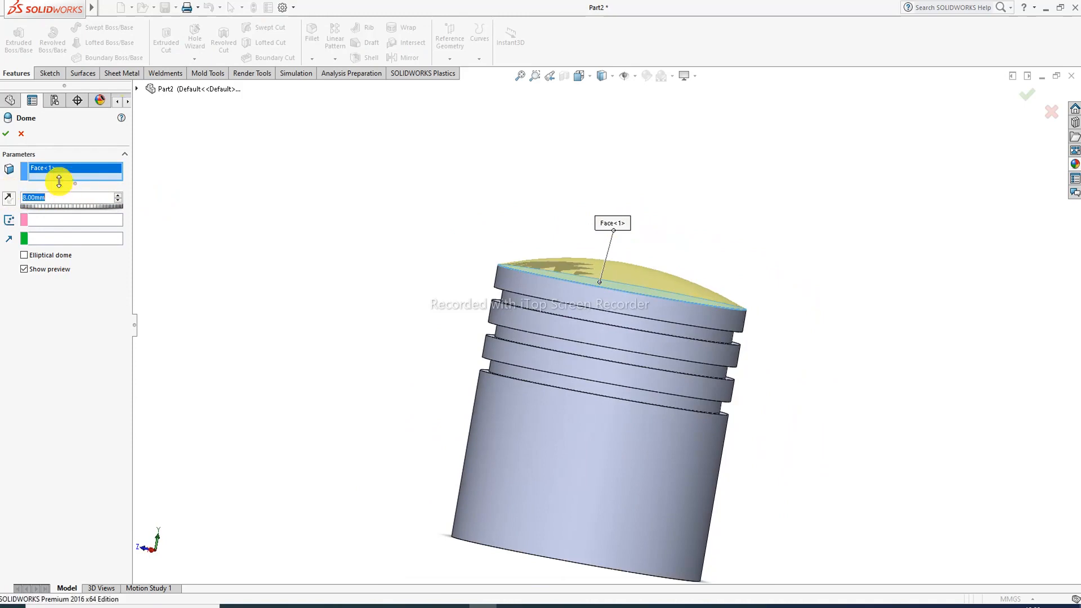
left_click(6, 136)
scroll(631, 336, "up", 2)
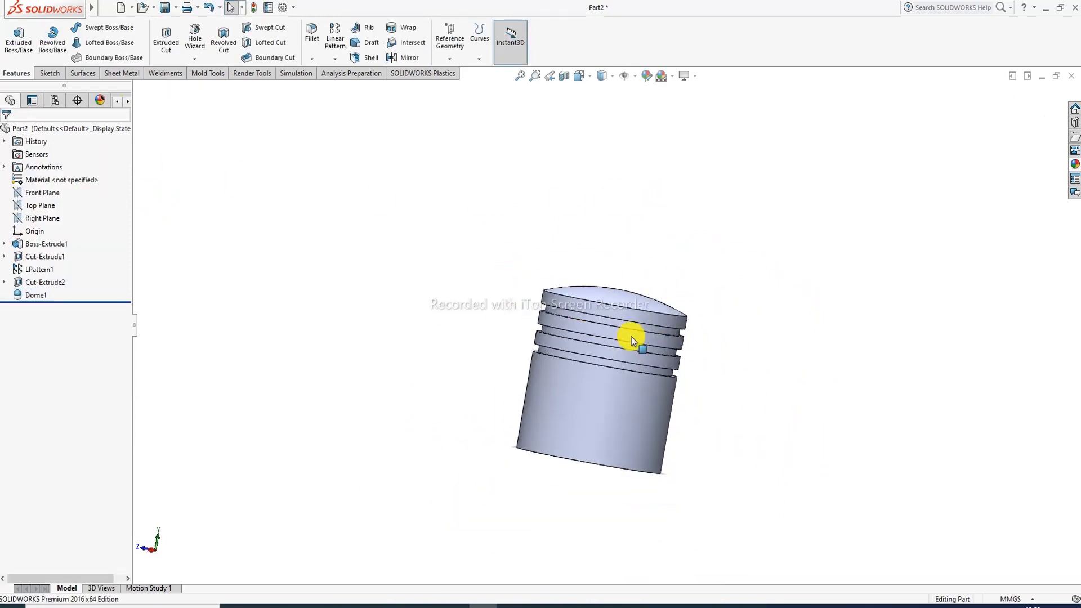
middle_click_drag(631, 337, 598, 314)
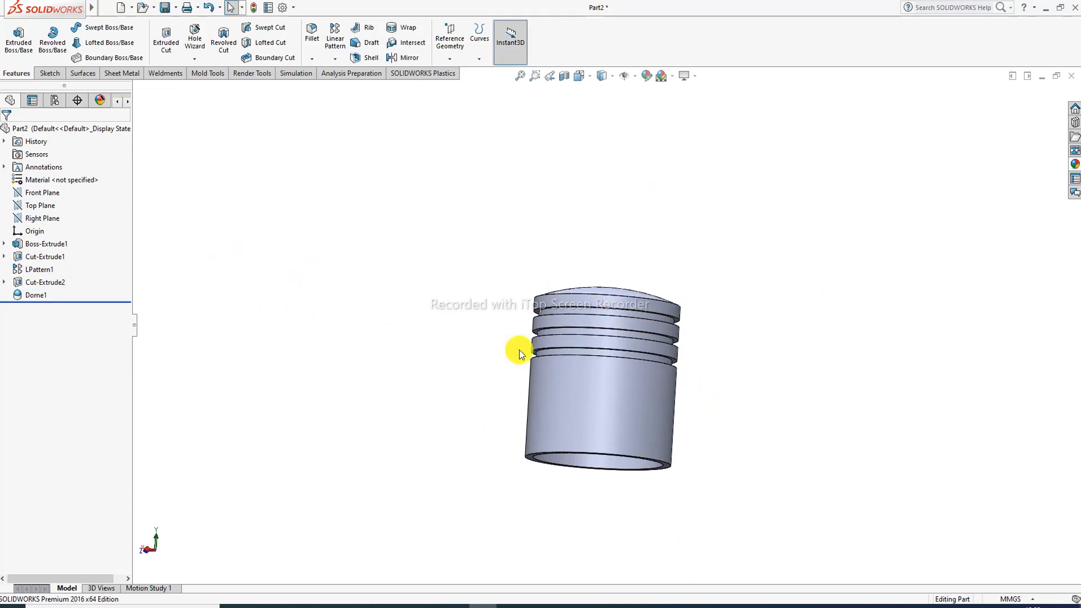
Step: Check the pin hole in the PDF piston drawing, return to SOLIDWORKS and start a sketch on the Front Plane, viewed from the front
left_click(314, 602)
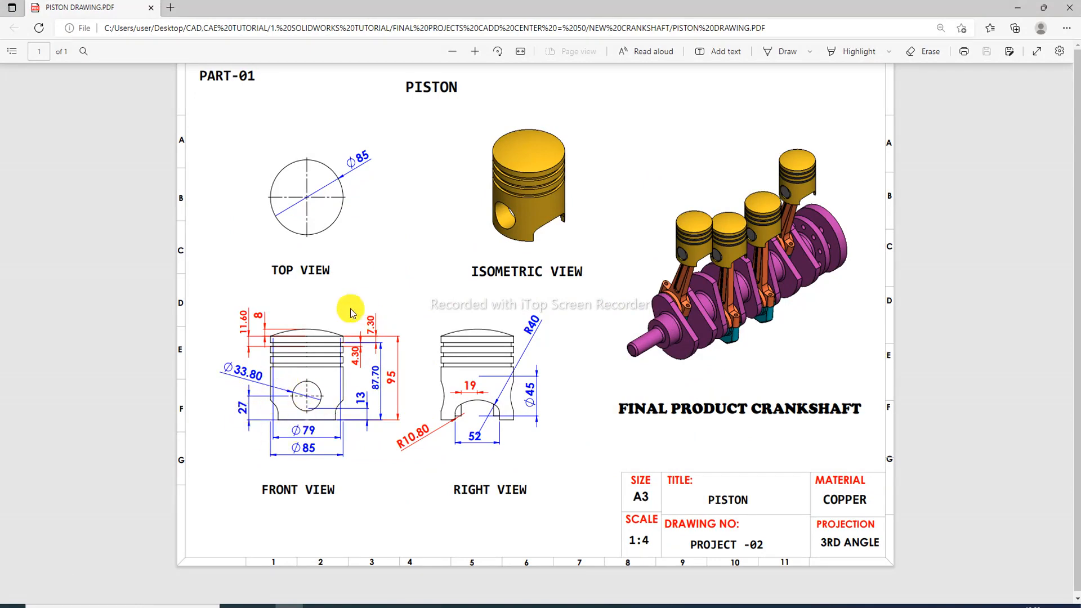
left_click(289, 605)
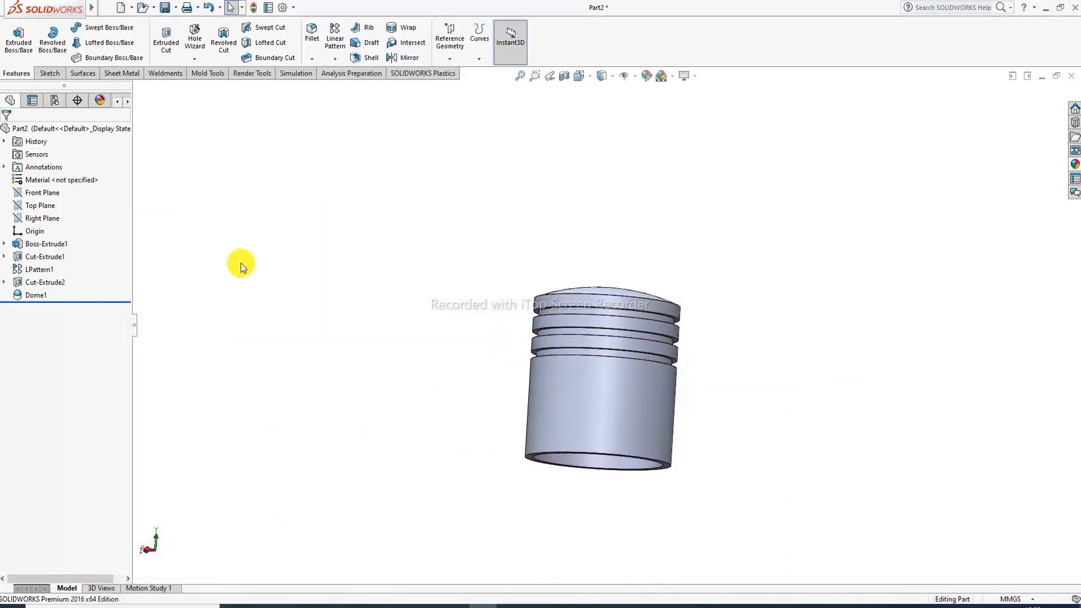
left_click(44, 193)
left_click(65, 181)
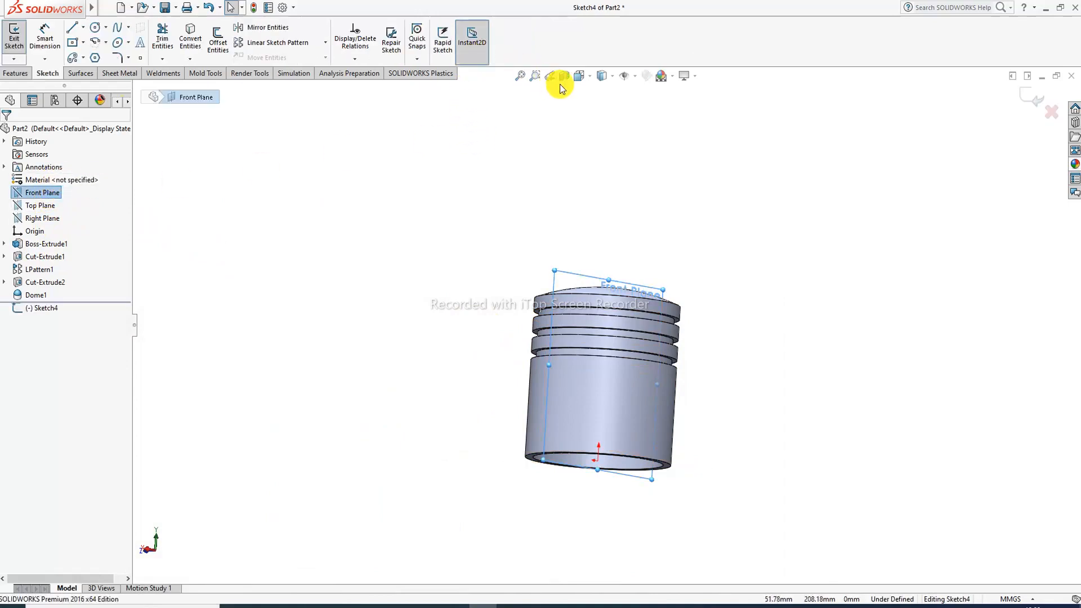
left_click(580, 76)
left_click(643, 141)
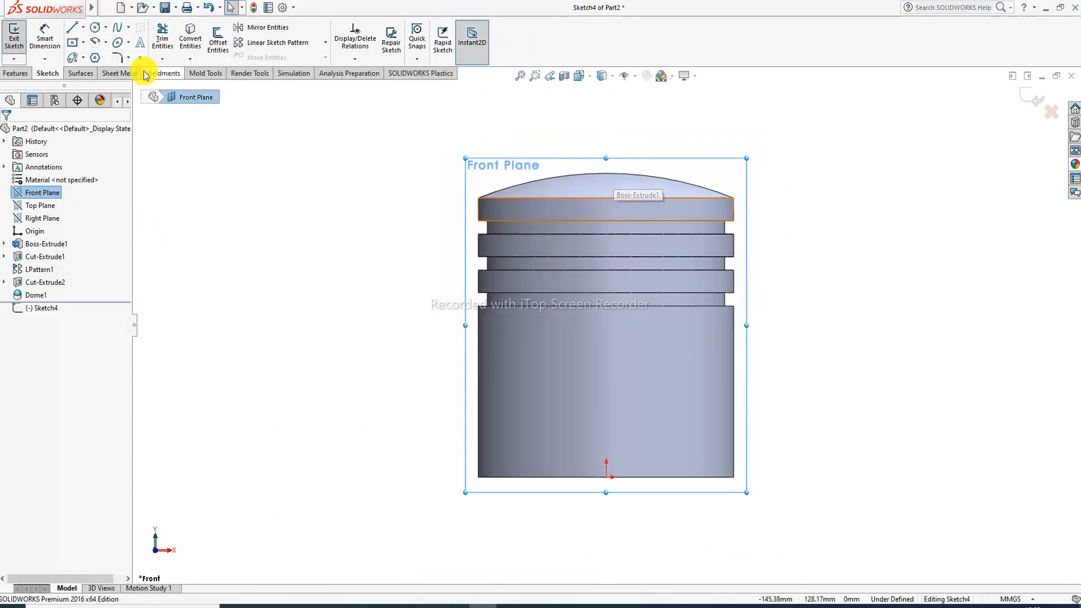
Step: Sketch a circle about 31 mm in diameter on the piston skirt, near its vertical axis
left_click(95, 27)
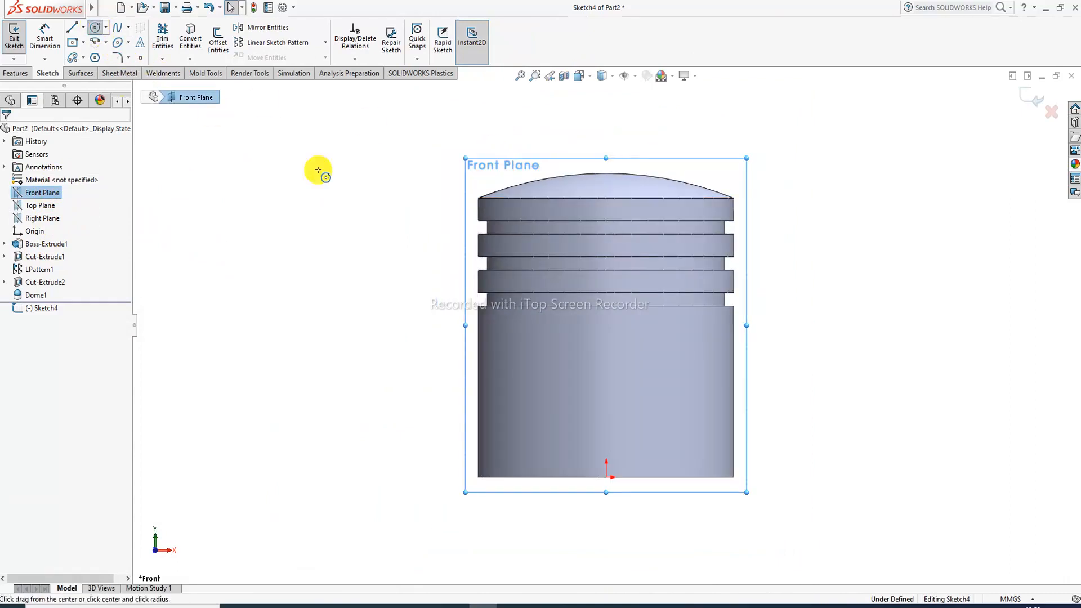
left_click(600, 384)
left_click(624, 344)
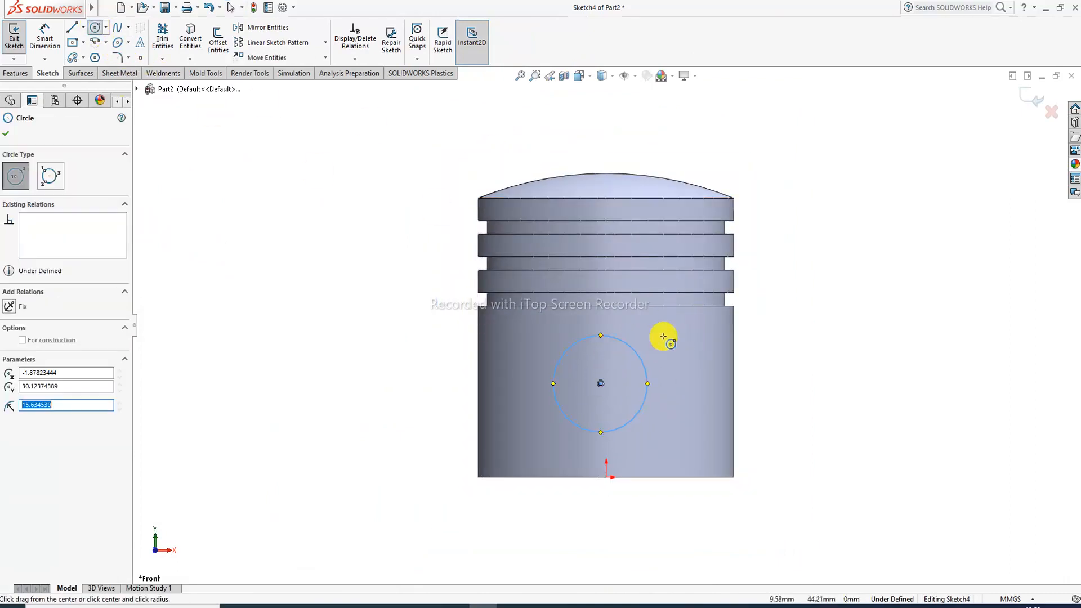
right_click(784, 294)
left_click(809, 299)
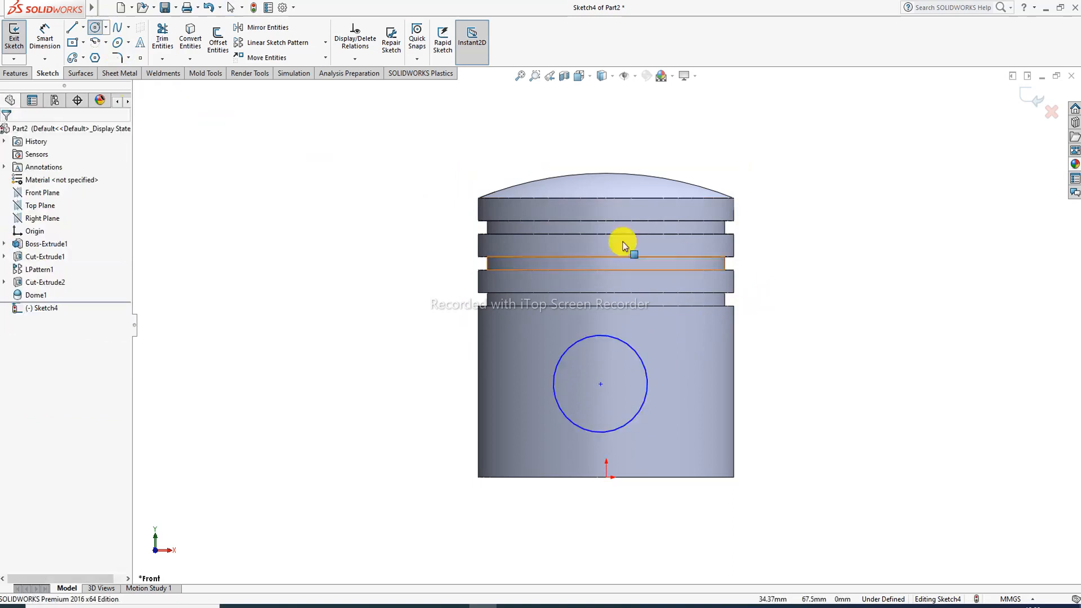
Step: Dimension the circle's diameter and set it to 33.8 mm
left_click(45, 38)
left_click(645, 366)
left_click(782, 323)
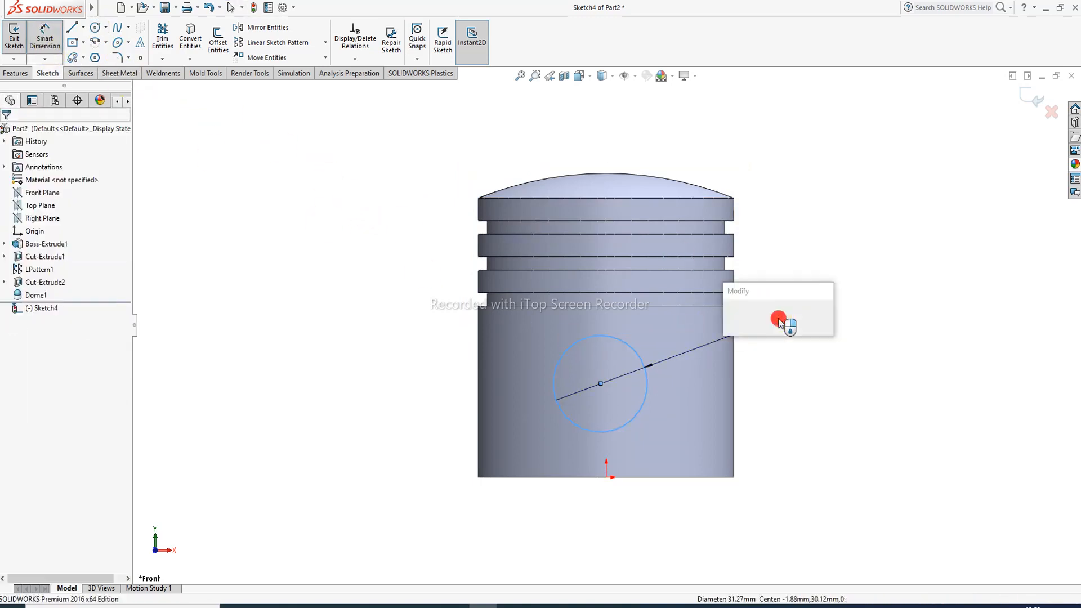
type(".")
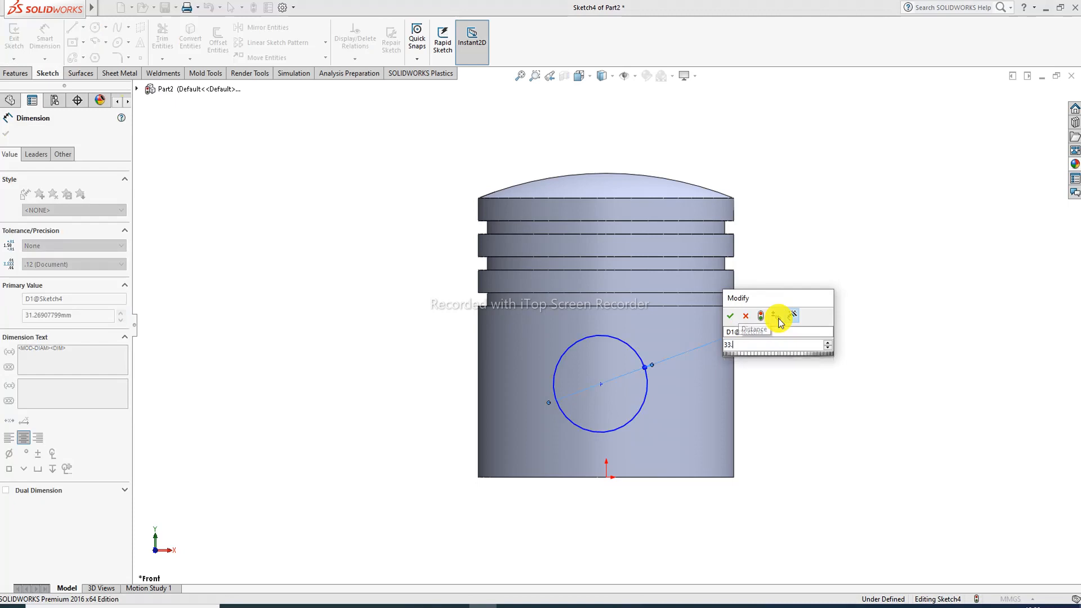
type("8")
key("Return")
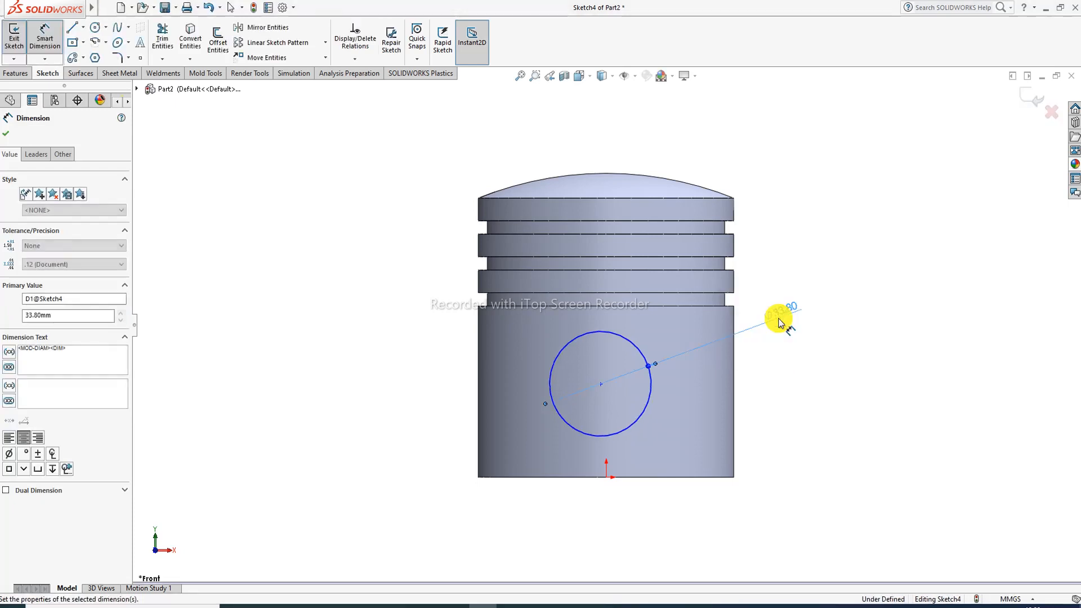
Step: Dimension the vertical distance from the origin to the circle's centre as 27 mm
left_click(602, 386)
left_click(606, 479)
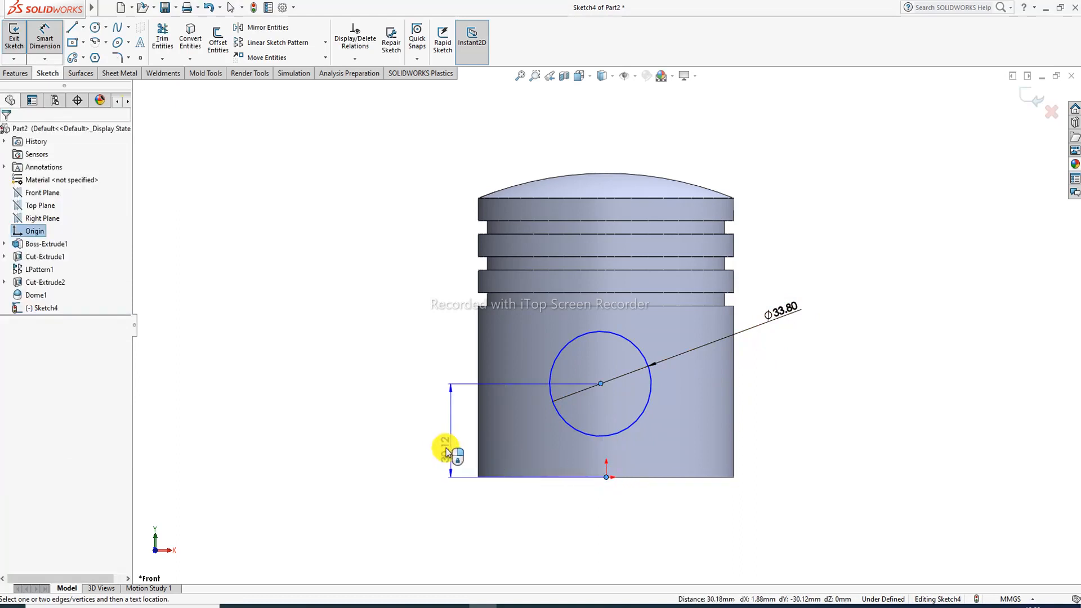
left_click(436, 436)
type("2")
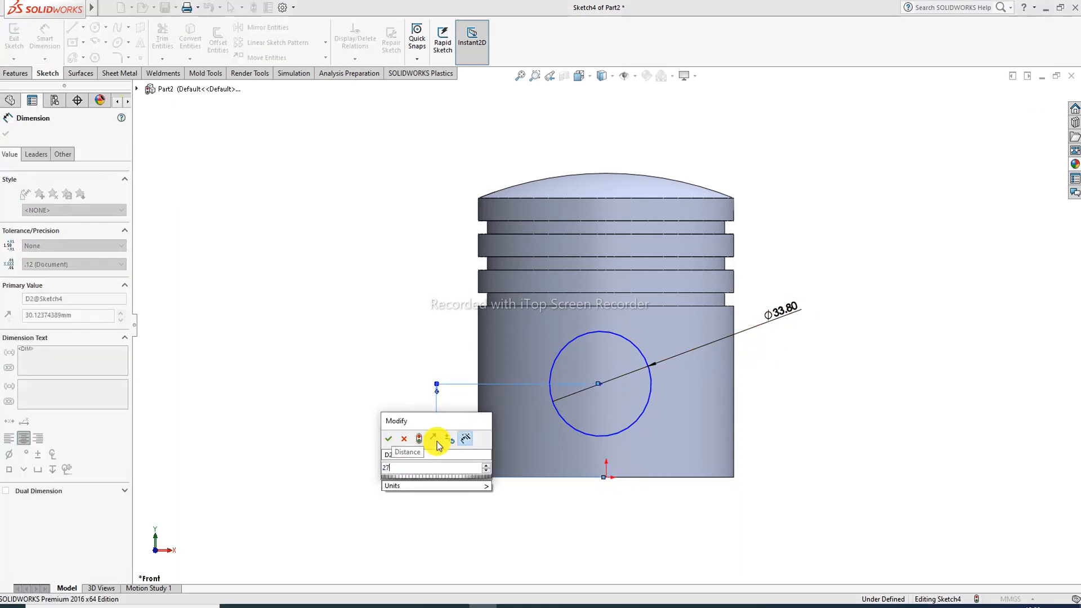
type("7")
key("Return")
right_click(834, 231)
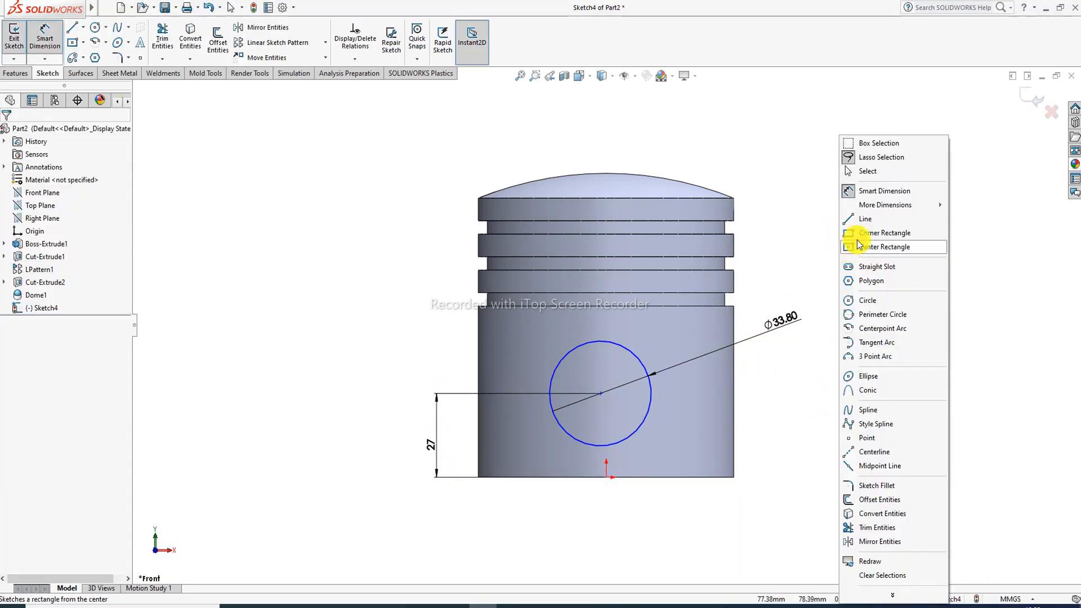
left_click(867, 171)
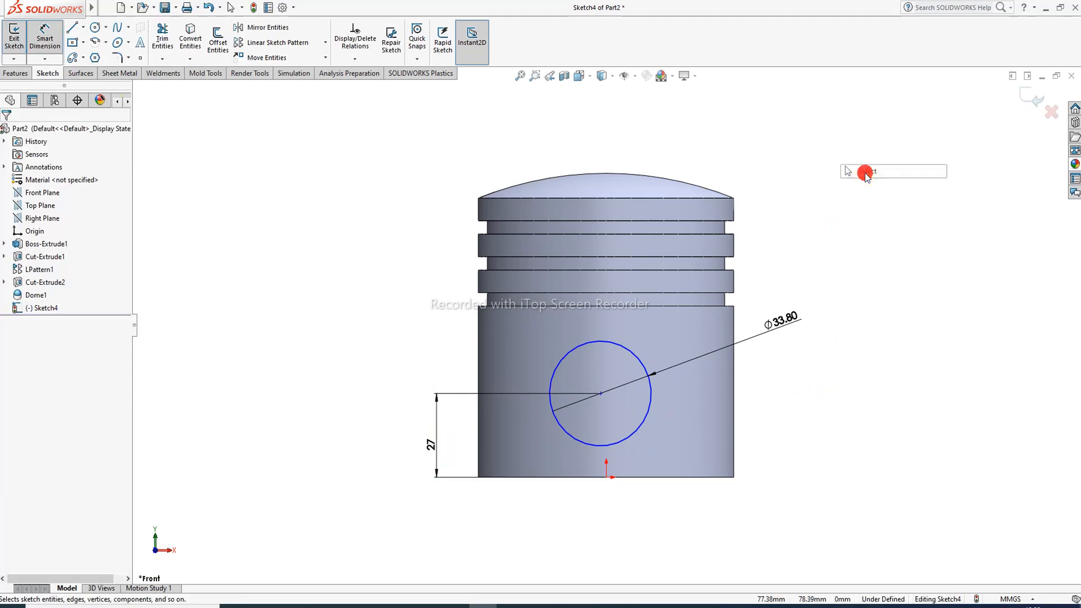
Step: Add a Vertical relation between the circle's centre and the origin, and move the diameter dimension closer to the circle
left_click(599, 393)
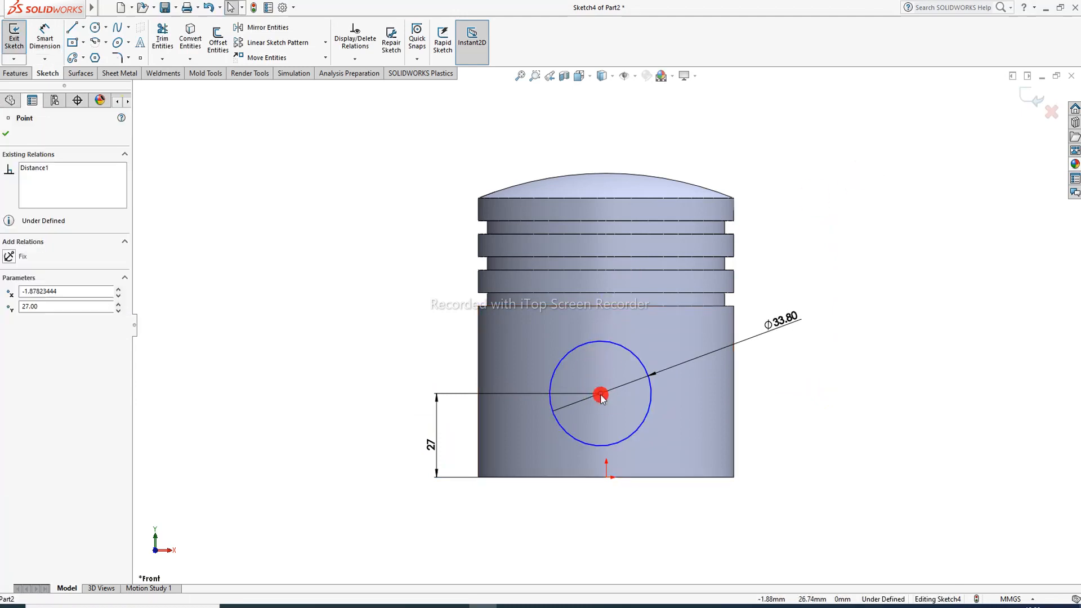
left_click(606, 479, "ctrl")
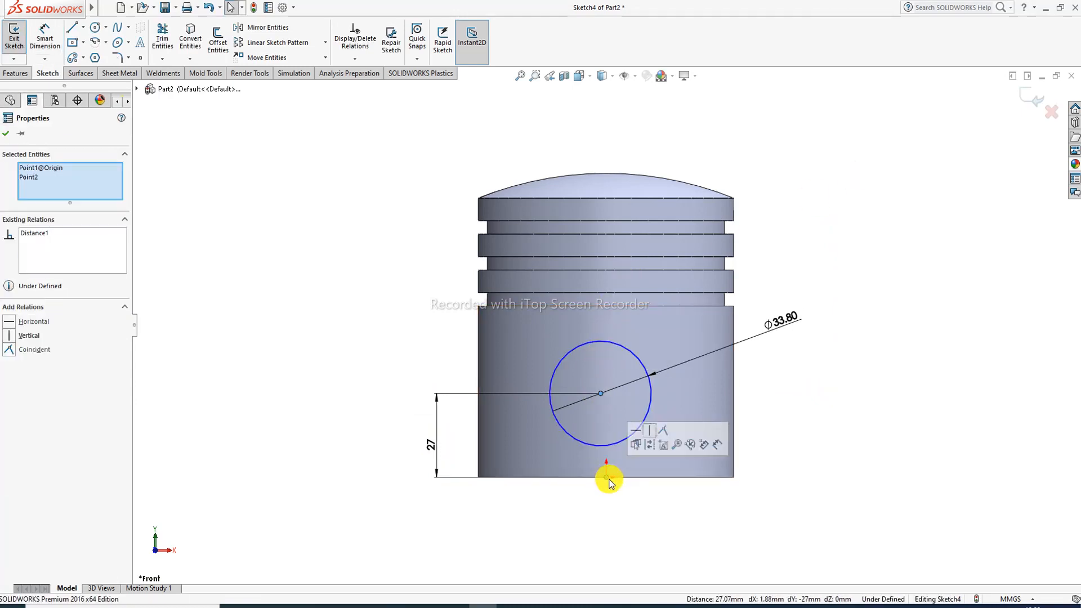
left_click(650, 435)
left_click(754, 401)
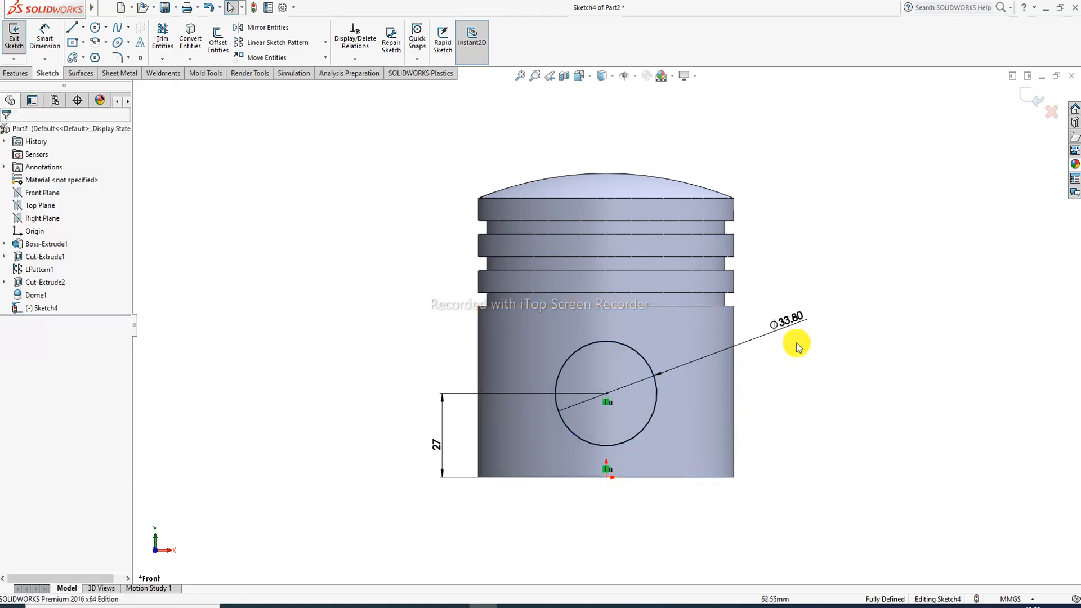
left_click_drag(799, 324, 777, 344)
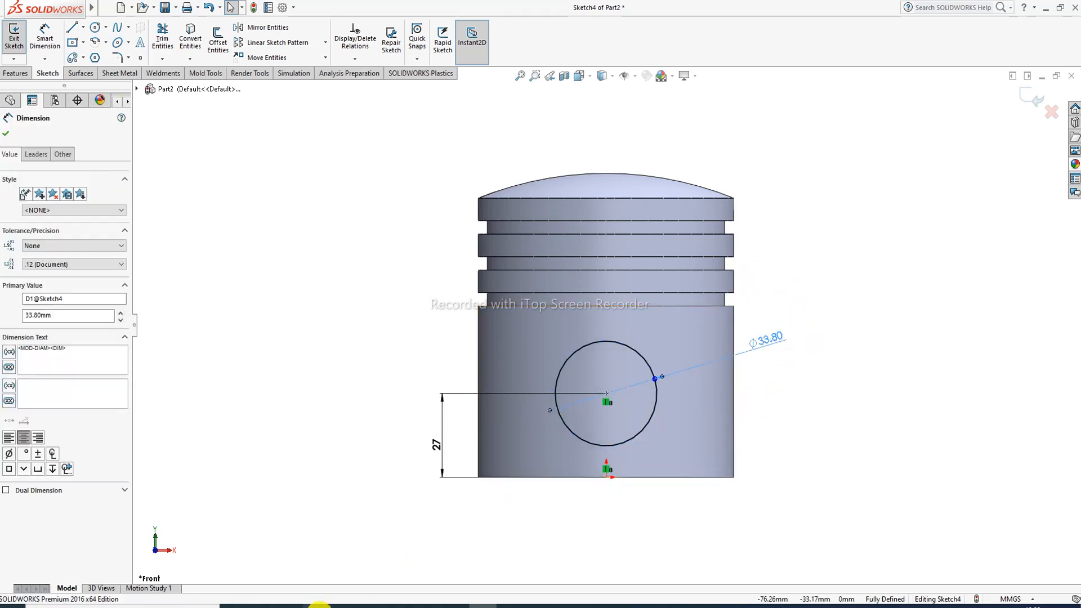
Step: Check the pin hole in the PDF drawing, return to SOLIDWORKS and extrude-cut the circle with Through All - Both
left_click(291, 606)
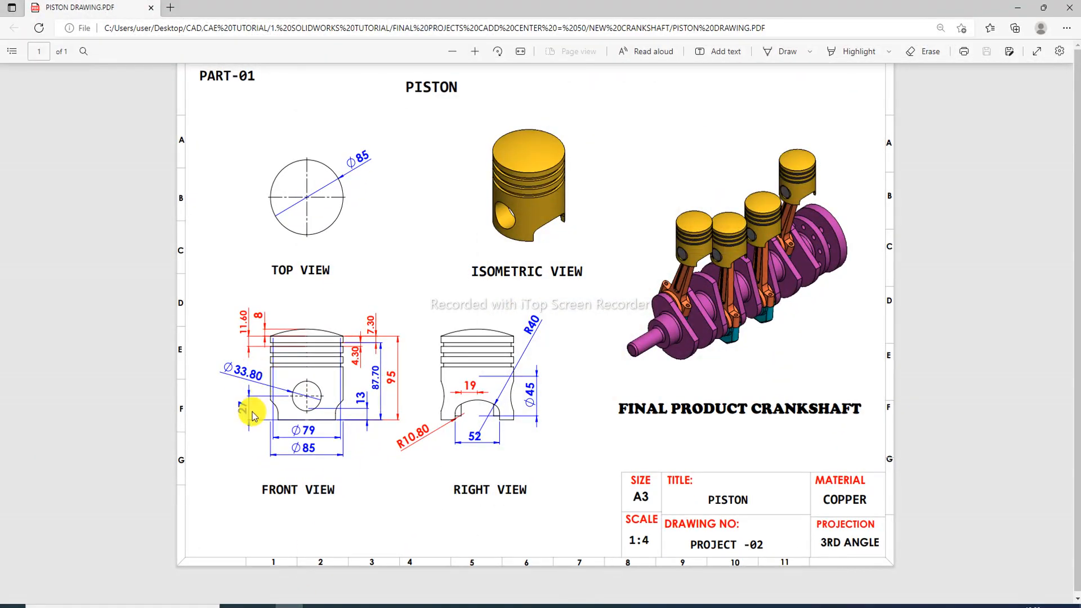
left_click(294, 606)
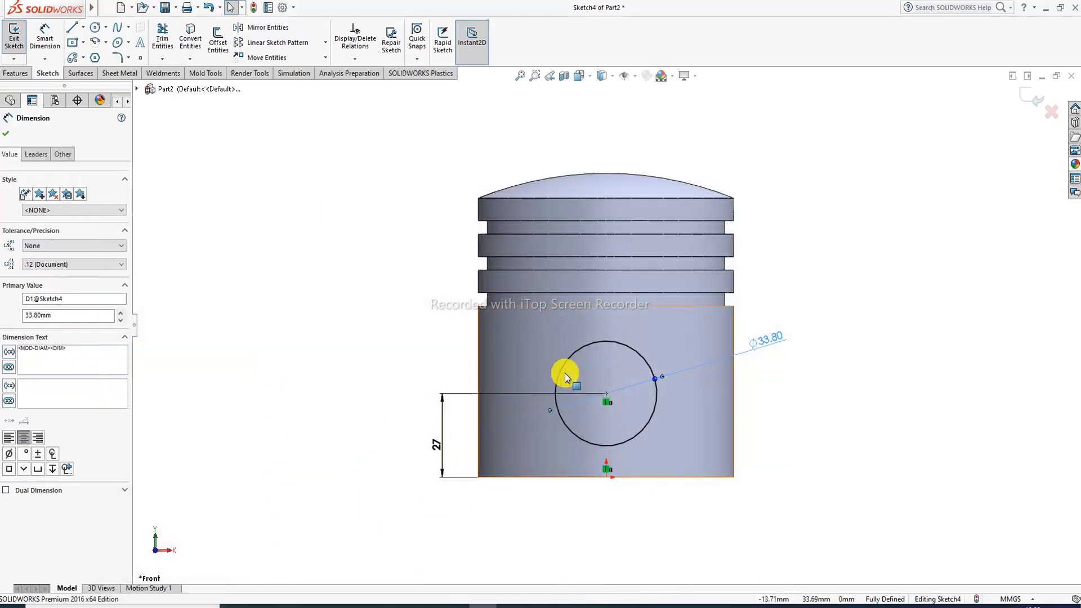
left_click(15, 73)
left_click(165, 41)
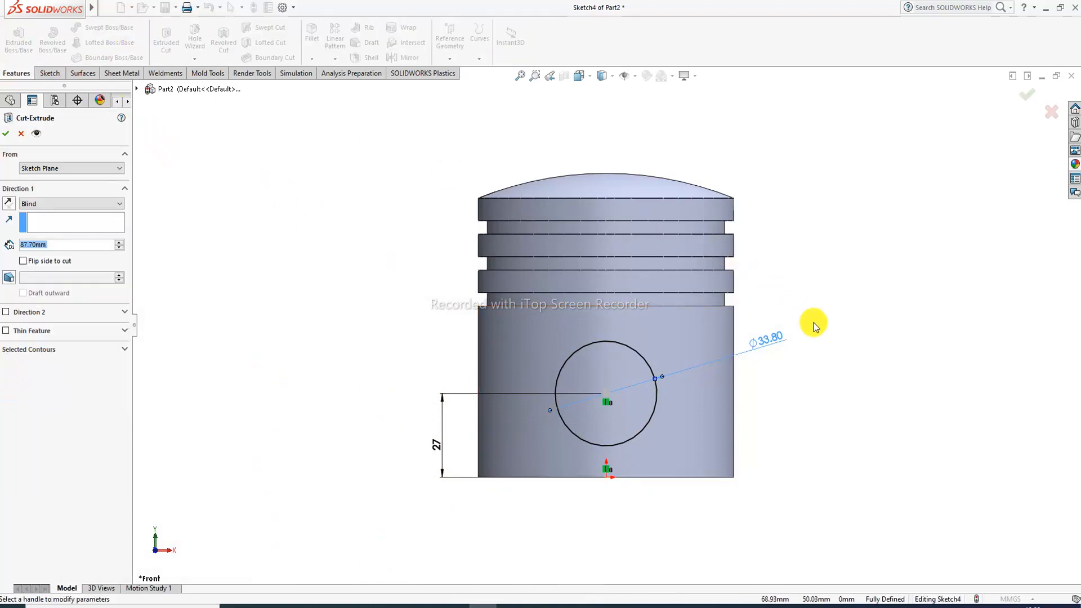
left_click(68, 205)
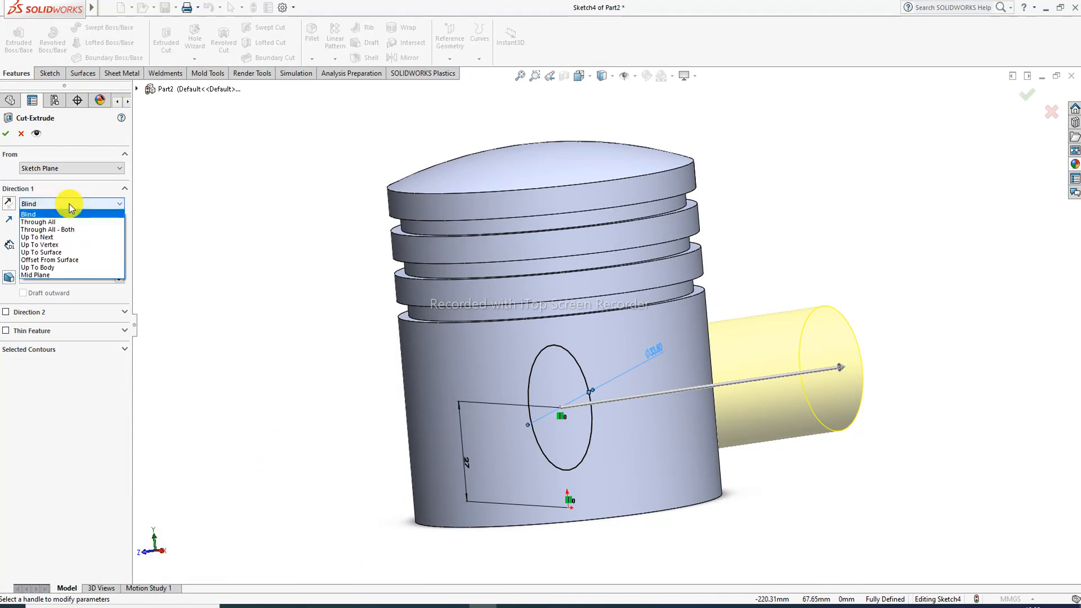
left_click(64, 222)
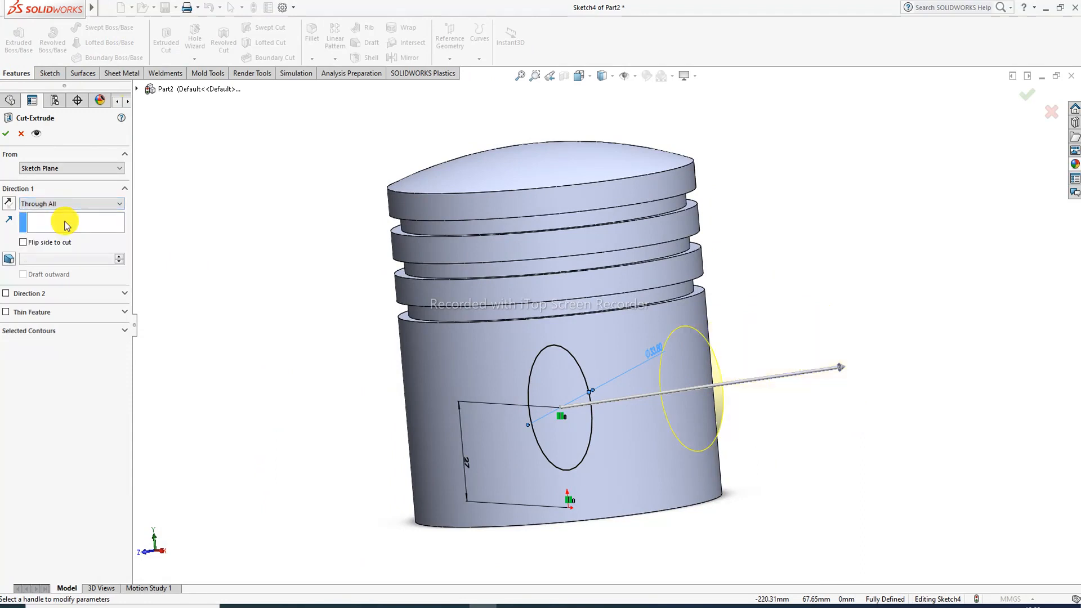
left_click(67, 206)
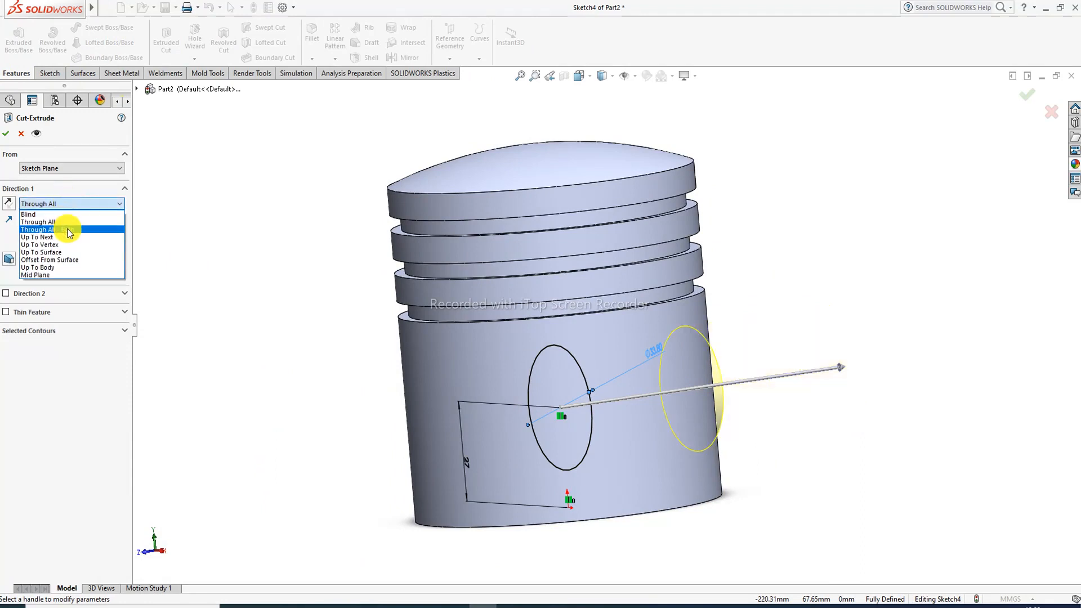
left_click(72, 230)
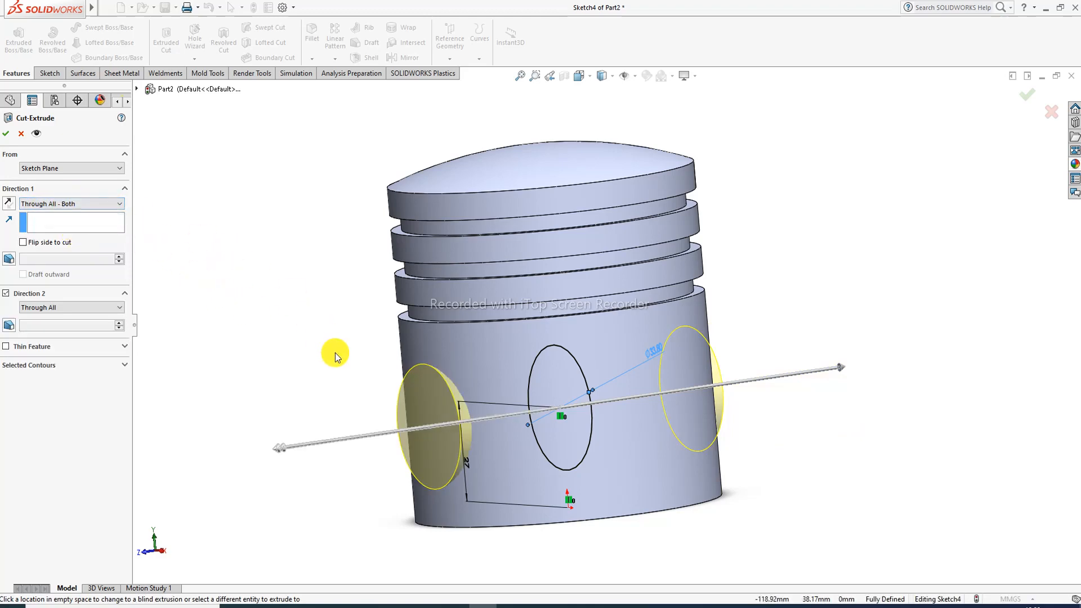
mouse_move(330, 355)
middle_mouse_down()
mouse_move(282, 386)
mouse_move(318, 387)
middle_mouse_up()
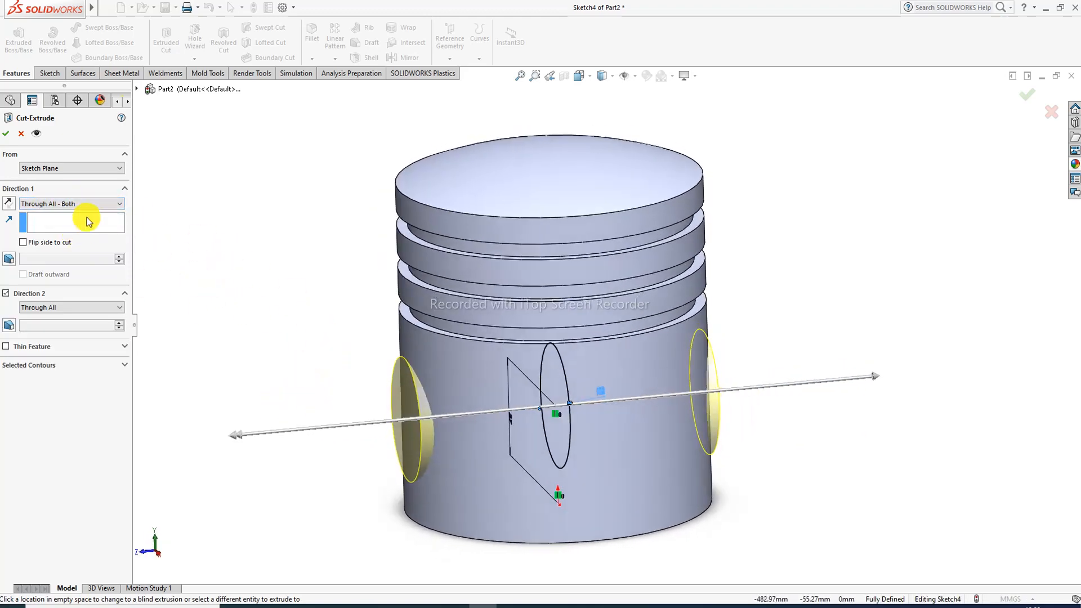
left_click(6, 134)
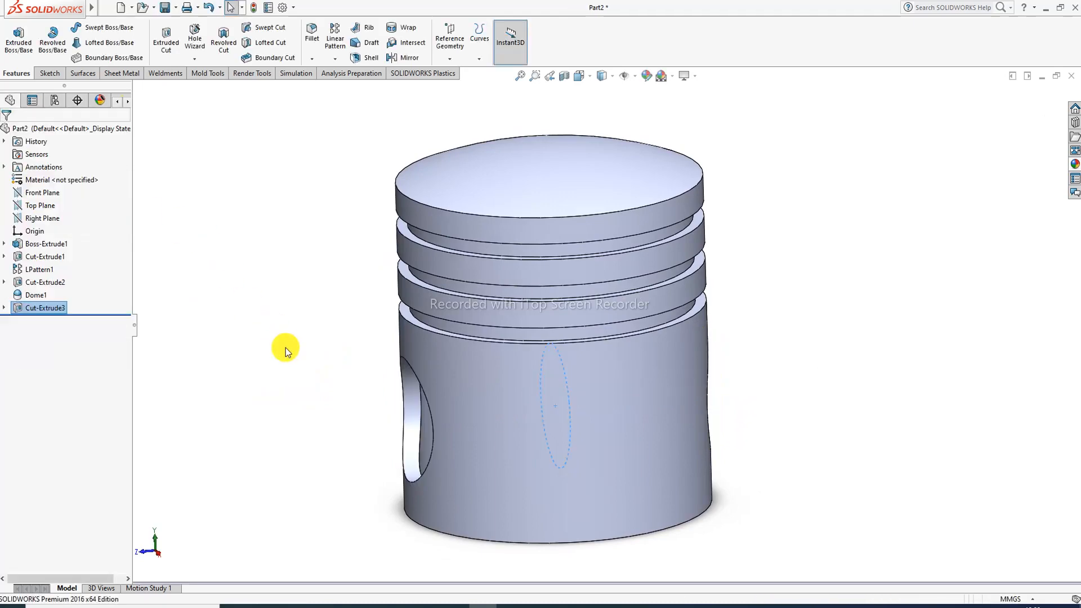
middle_click_drag(336, 380, 405, 357)
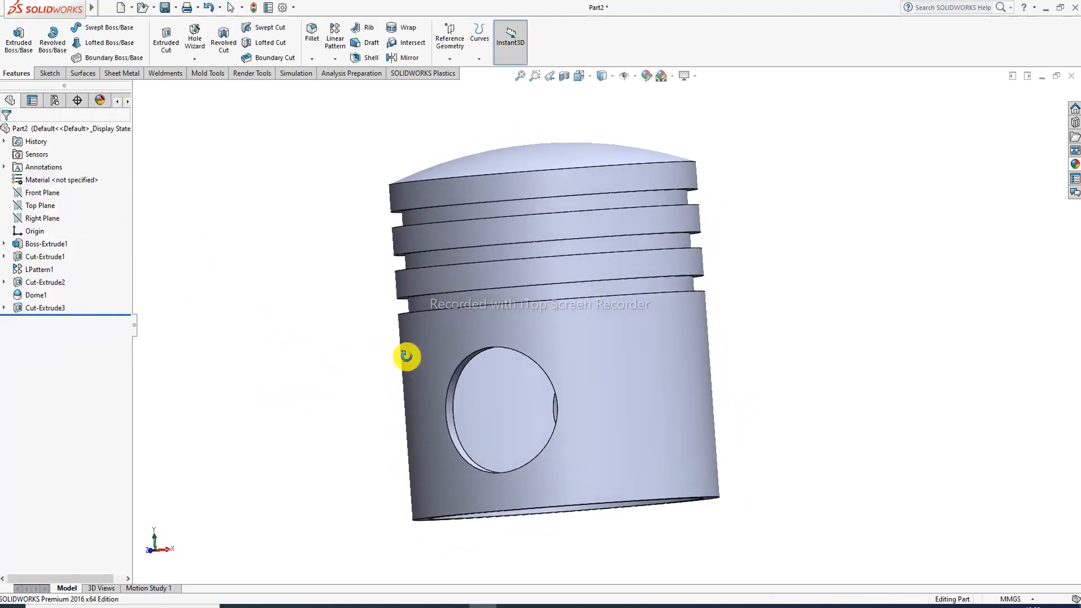
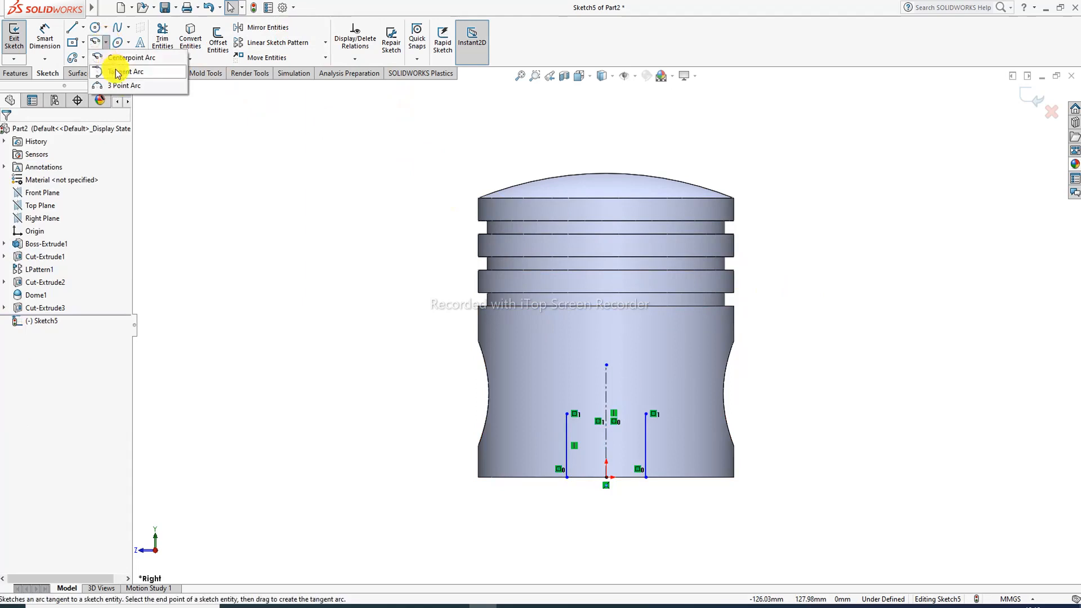
Step: Sketch a 3 Point Arc of about 35 mm radius joining the upper ends of the two vertical lines
left_click(124, 86)
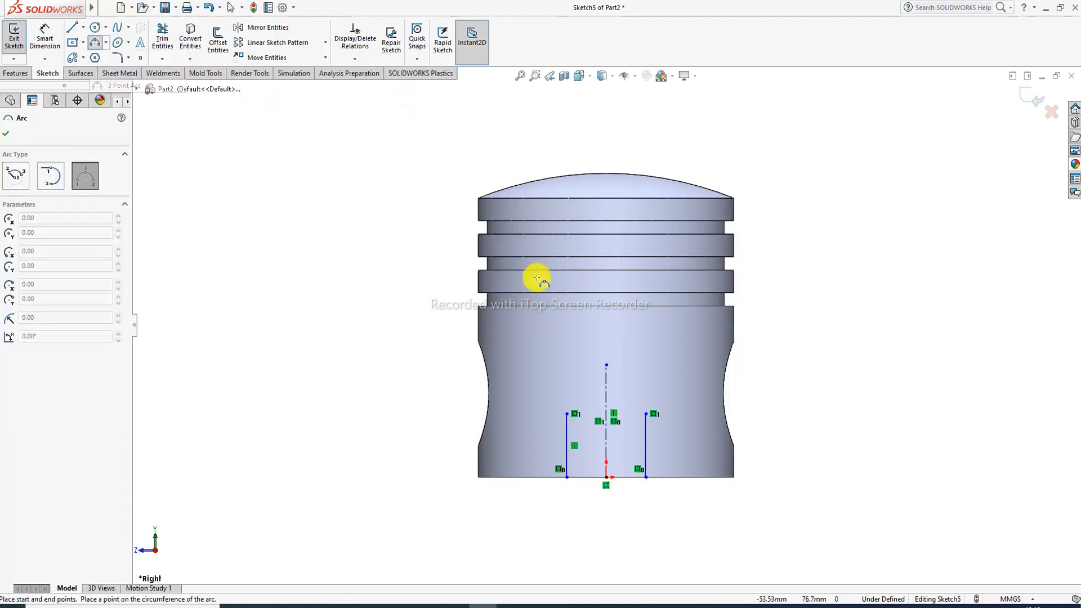
left_click(565, 414)
left_click(646, 414)
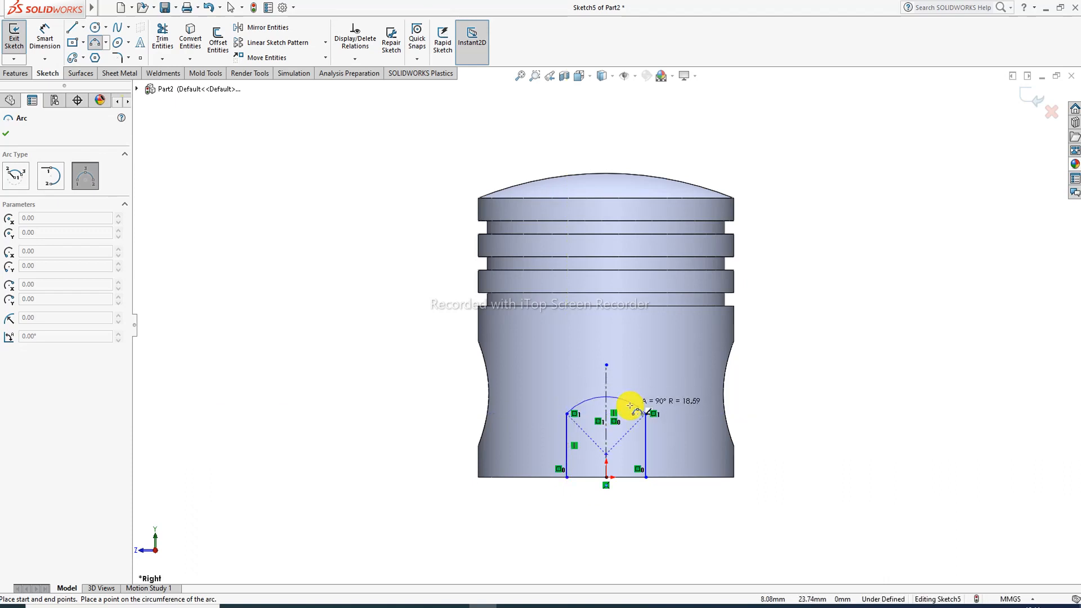
left_click(630, 408)
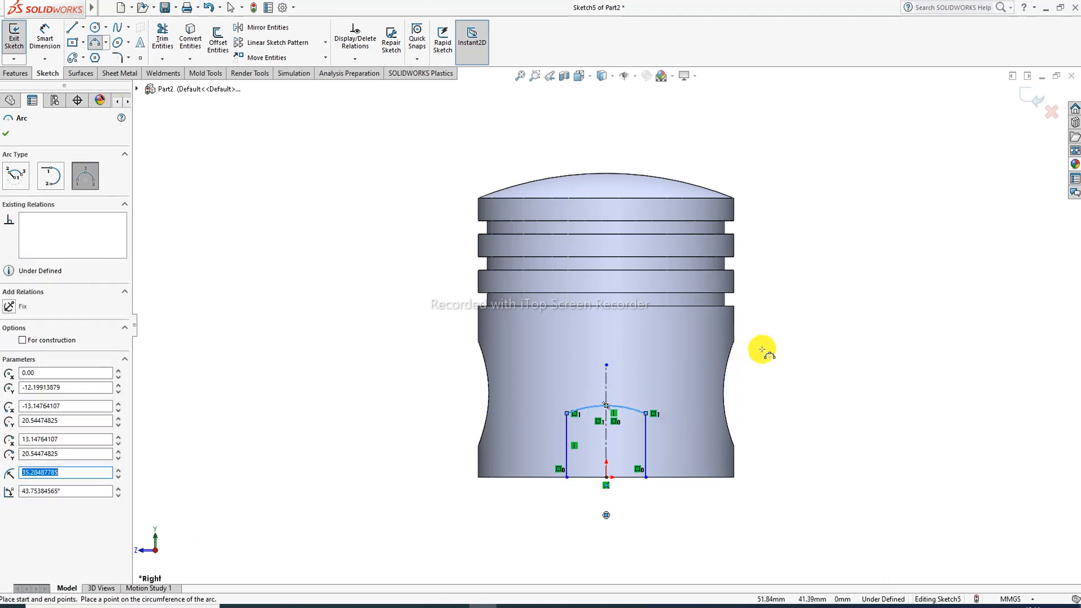
right_click(797, 367)
left_click(811, 373)
Step: Close the arched profile by sketching a horizontal line between the lower ends of its two vertical sides
scroll(678, 388, "down", 1)
scroll(678, 387, "down", 1)
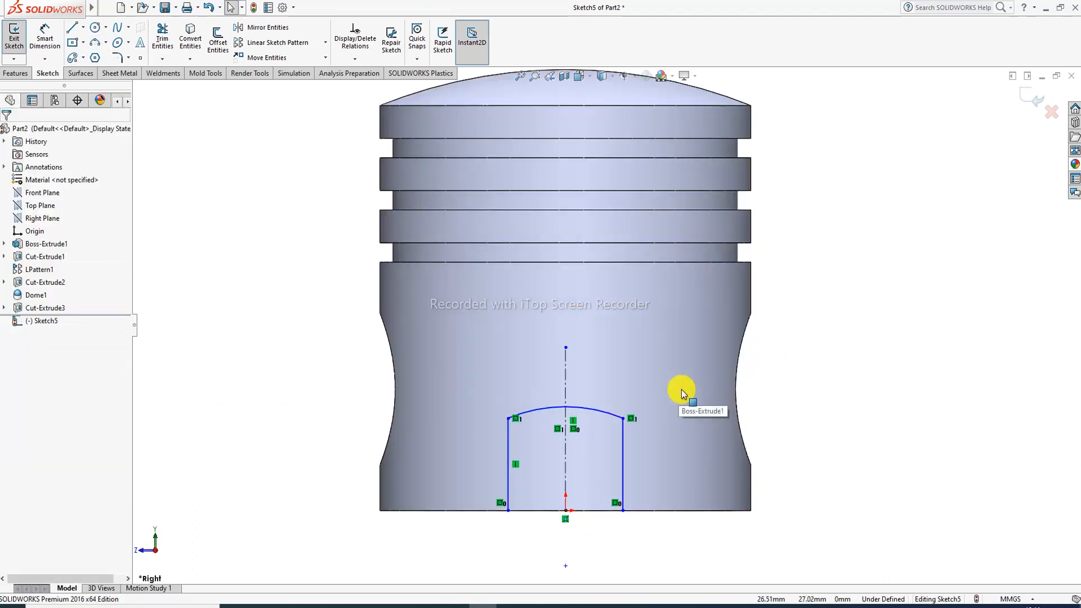
left_click(73, 29)
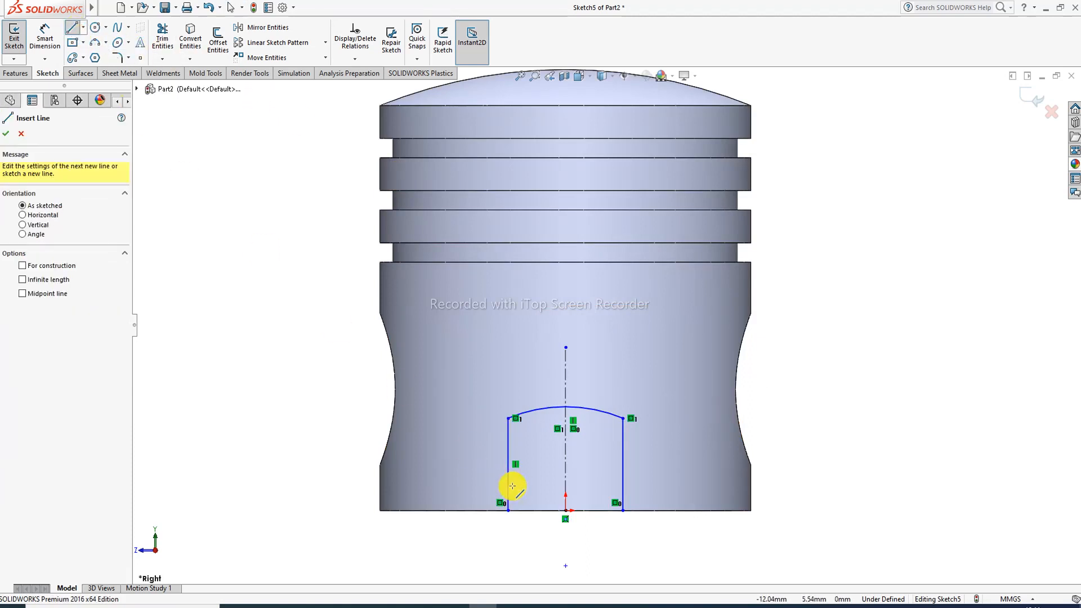
left_click(508, 511)
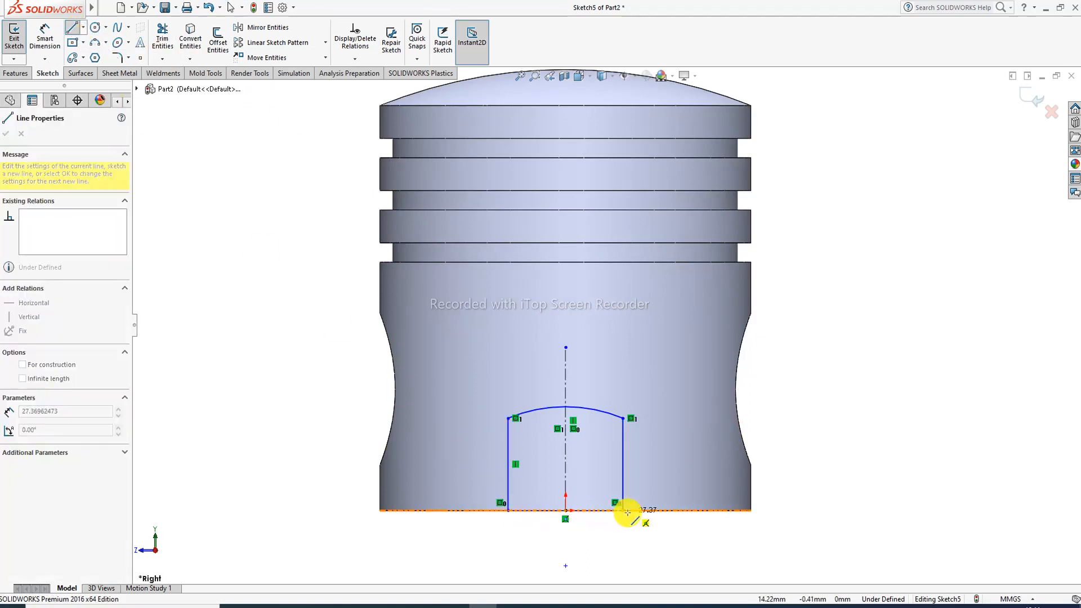
left_click(624, 511)
right_click(799, 363)
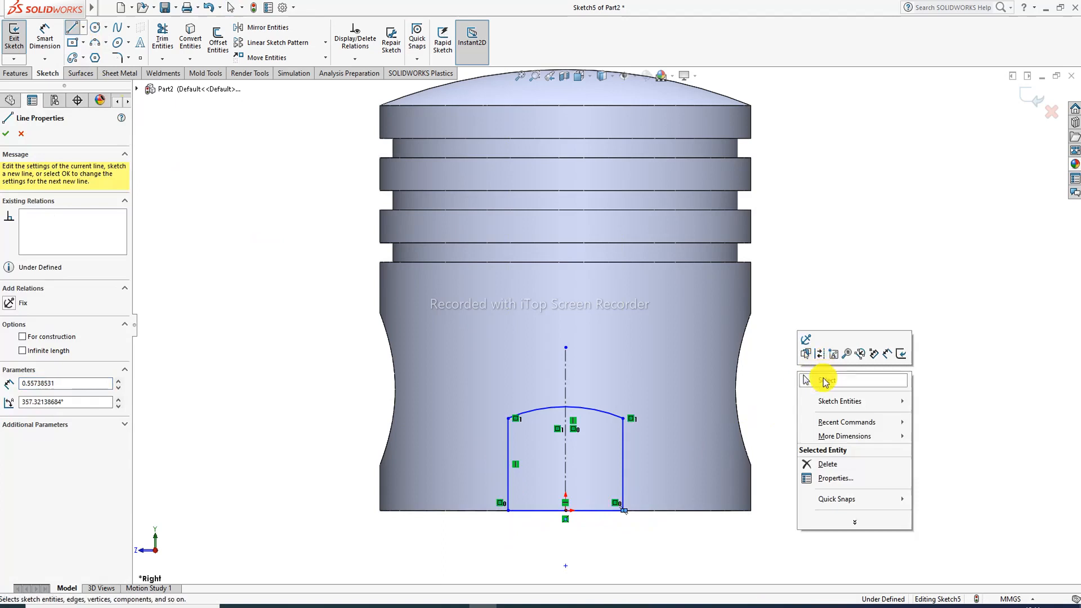
left_click(821, 373)
Step: Delete the tiny stray line segment beside the profile's lower-right corner
scroll(620, 504, "down", 2)
scroll(630, 500, "down", 3)
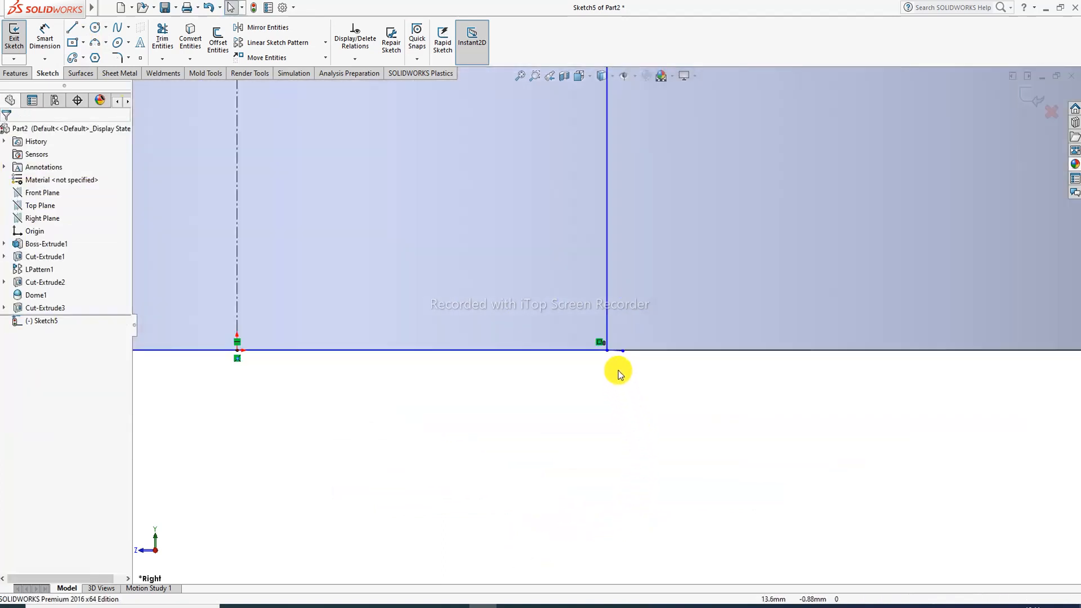
left_click(617, 354)
key("Escape")
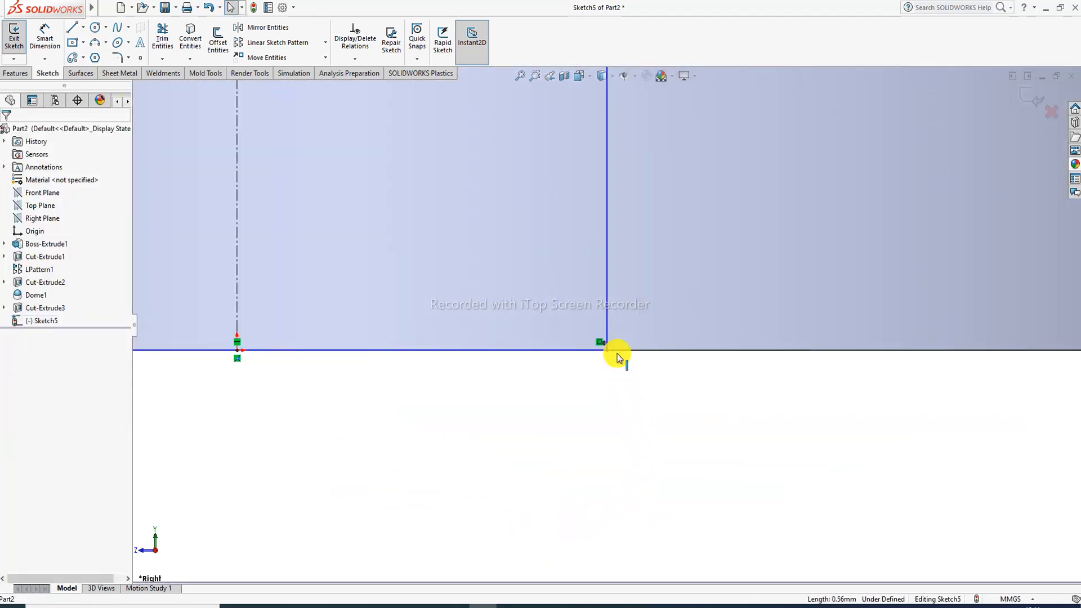
Step: Dimension the profile's upper arc with a 40 mm radius and finish dimensioning
scroll(613, 363, "up", 5)
scroll(600, 288, "down", 4)
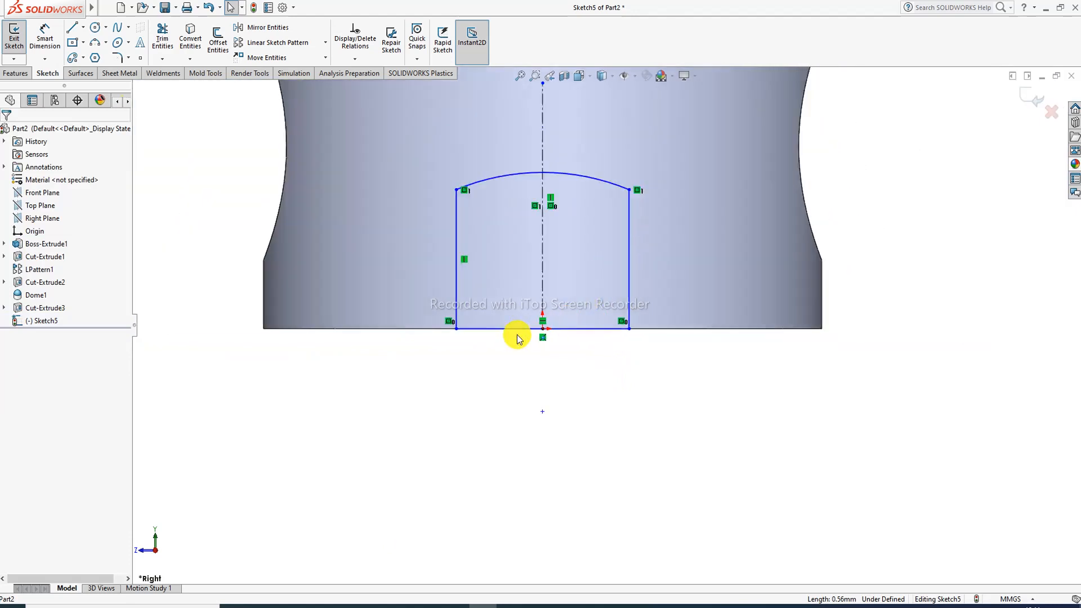
scroll(559, 239, "up", 4)
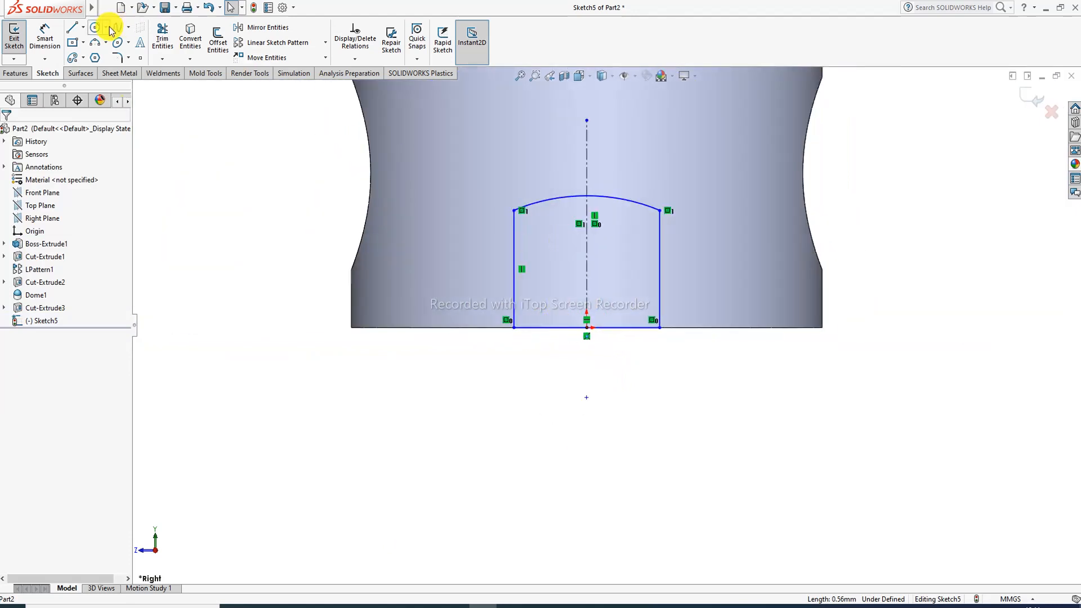
left_click(45, 38)
scroll(682, 173, "up", 2)
scroll(618, 247, "up", 1)
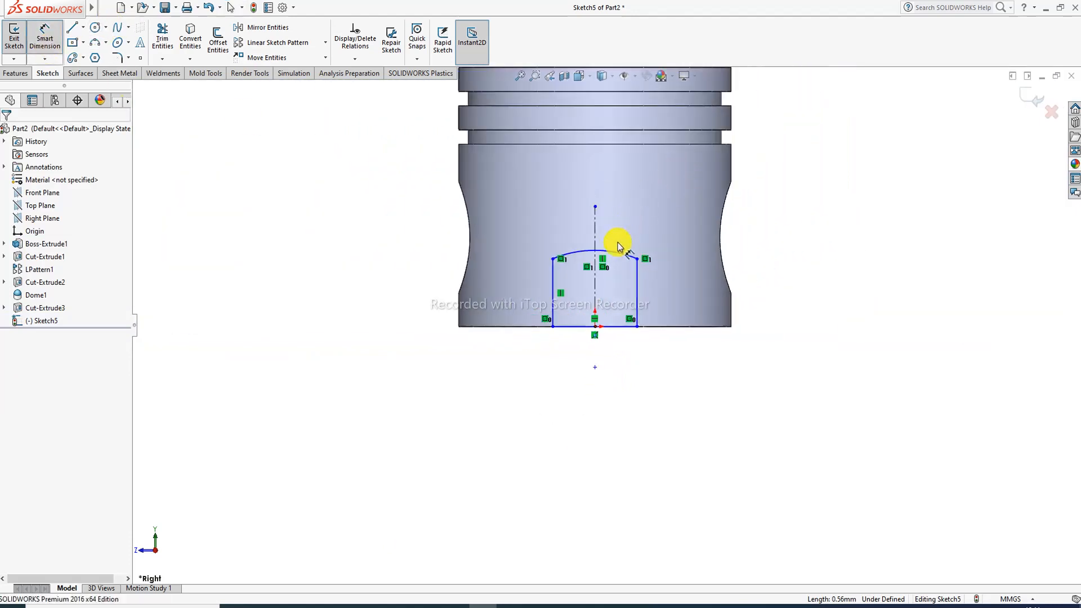
left_click(615, 258)
left_click(640, 218)
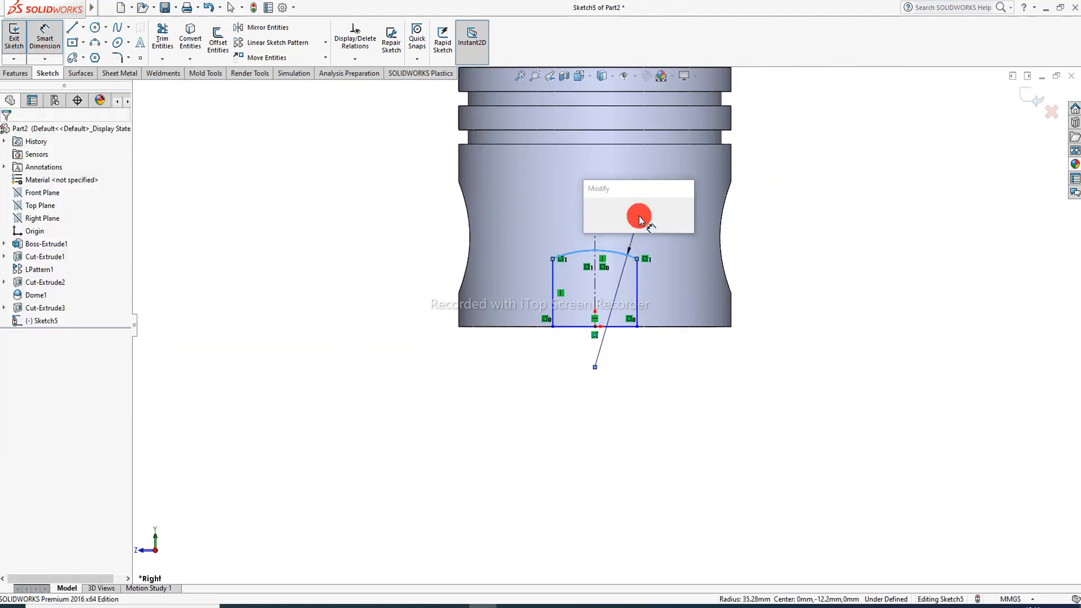
type("40")
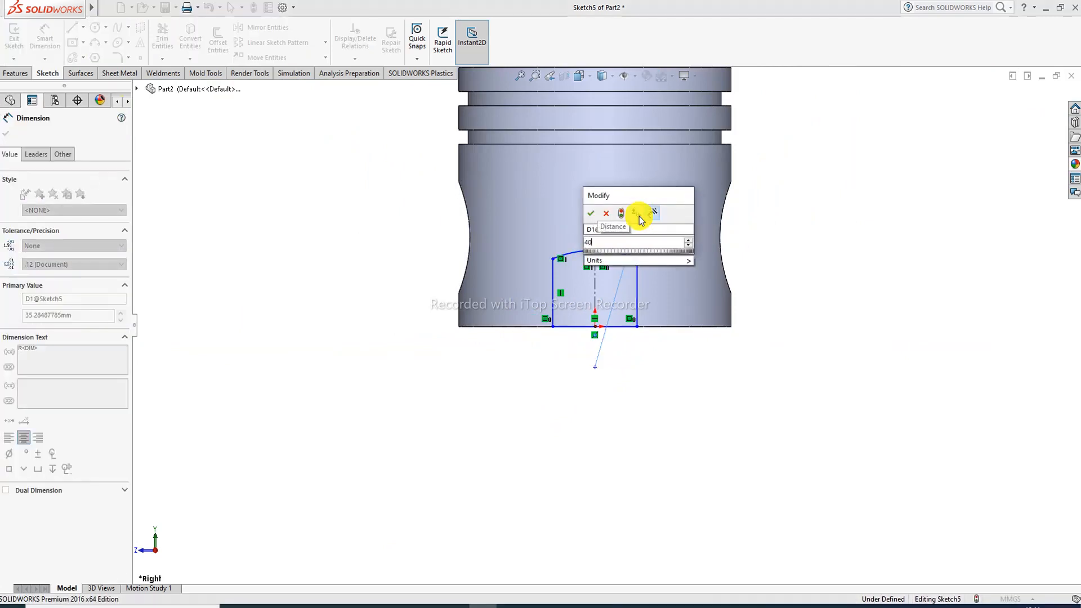
key("Return")
left_click(755, 218)
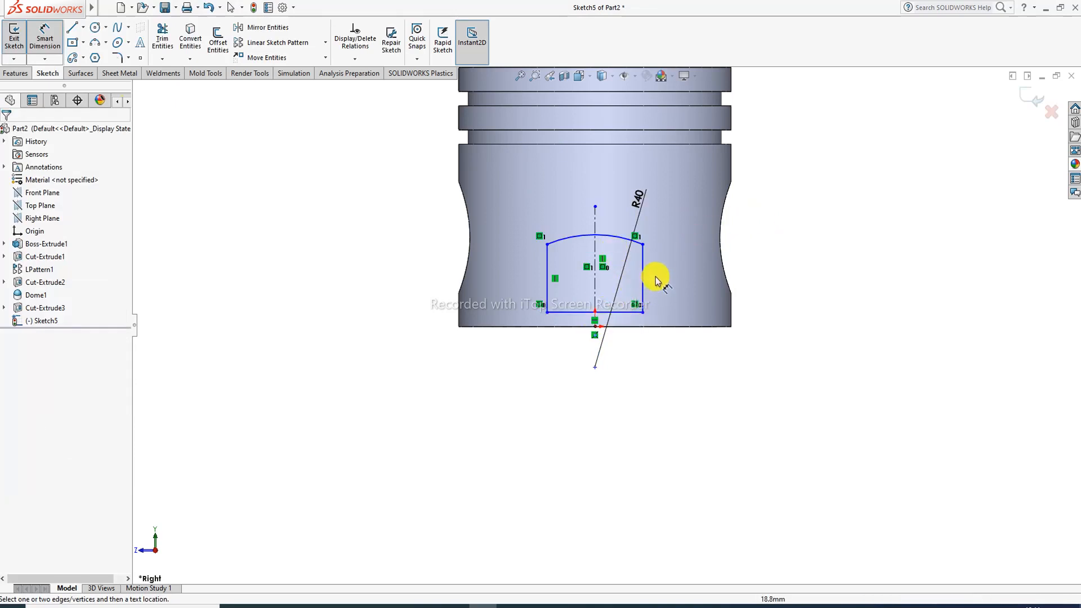
right_click(791, 208)
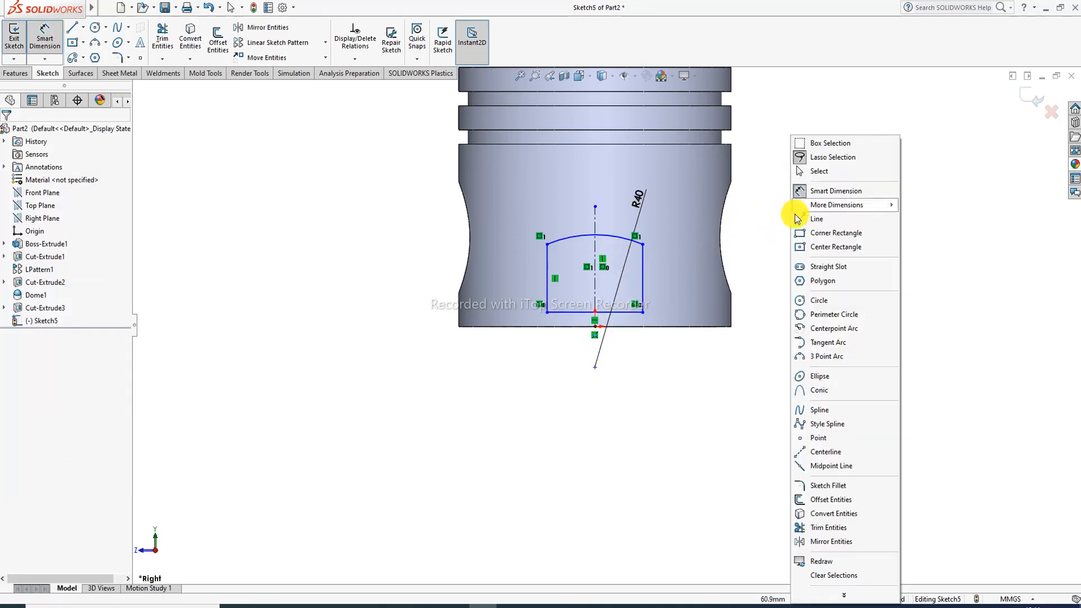
left_click(823, 172)
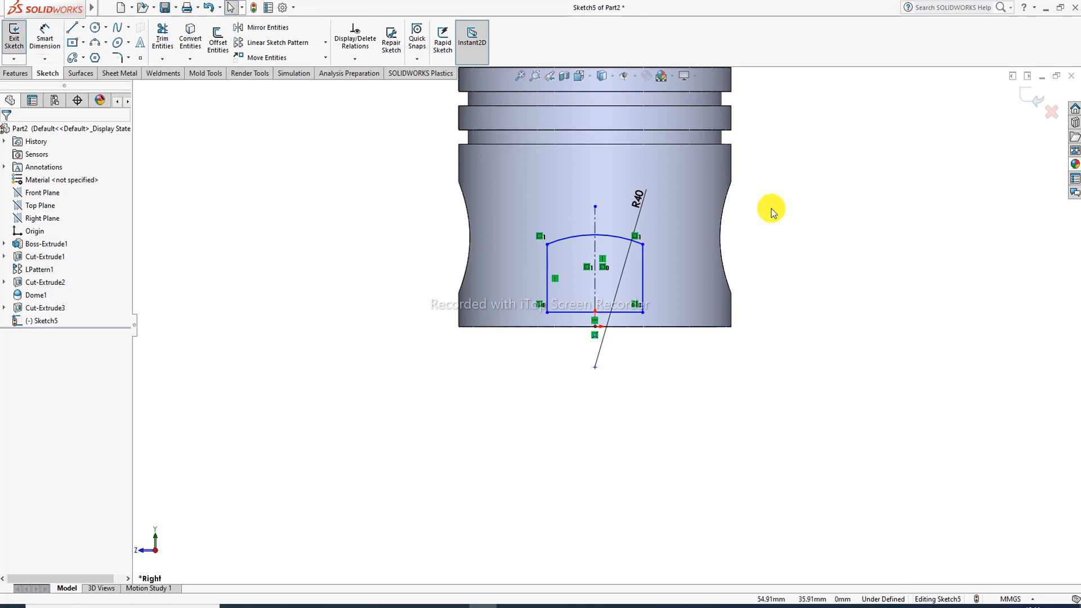
Step: Move the profile's bottom line down toward the piston's base and add a Coincident relation between it and the origin
scroll(597, 315, "down", 5)
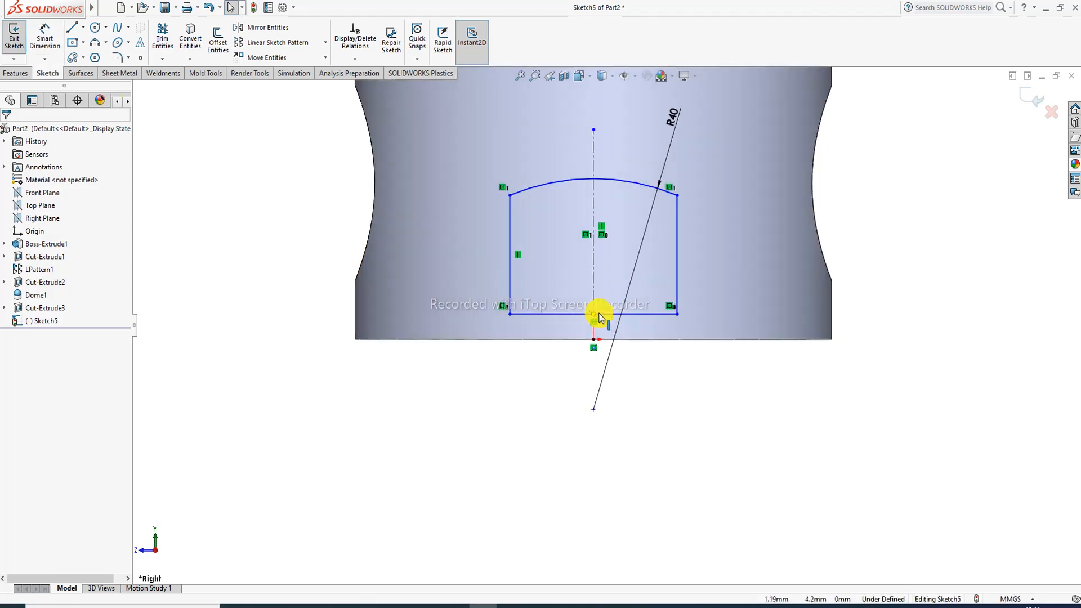
left_click(592, 318)
mouse_move(593, 319)
left_mouse_down()
mouse_move(593, 350)
mouse_move(591, 336)
left_mouse_up()
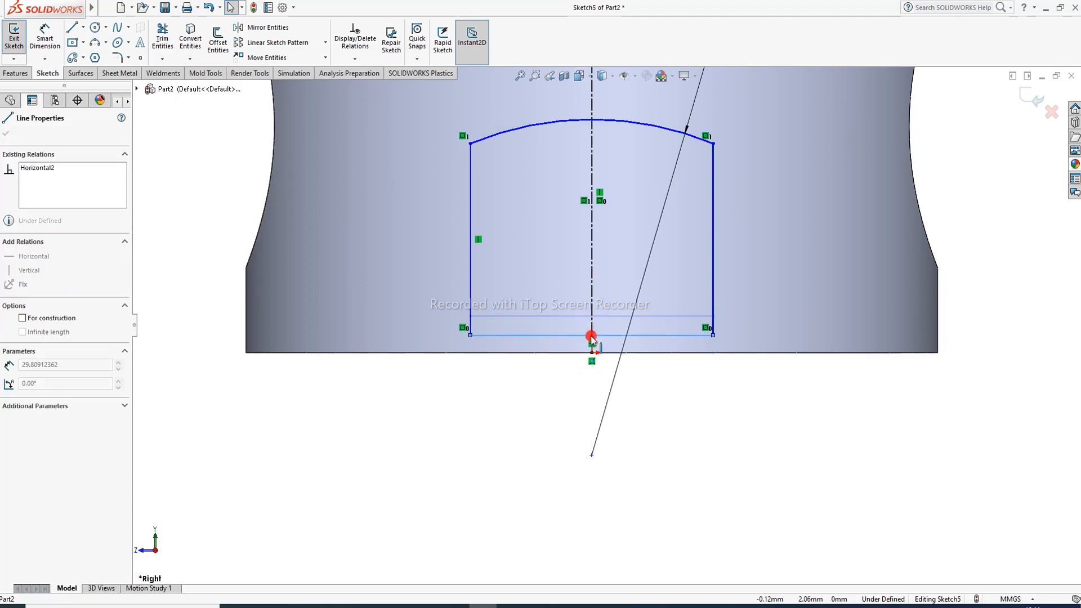
left_click(662, 405)
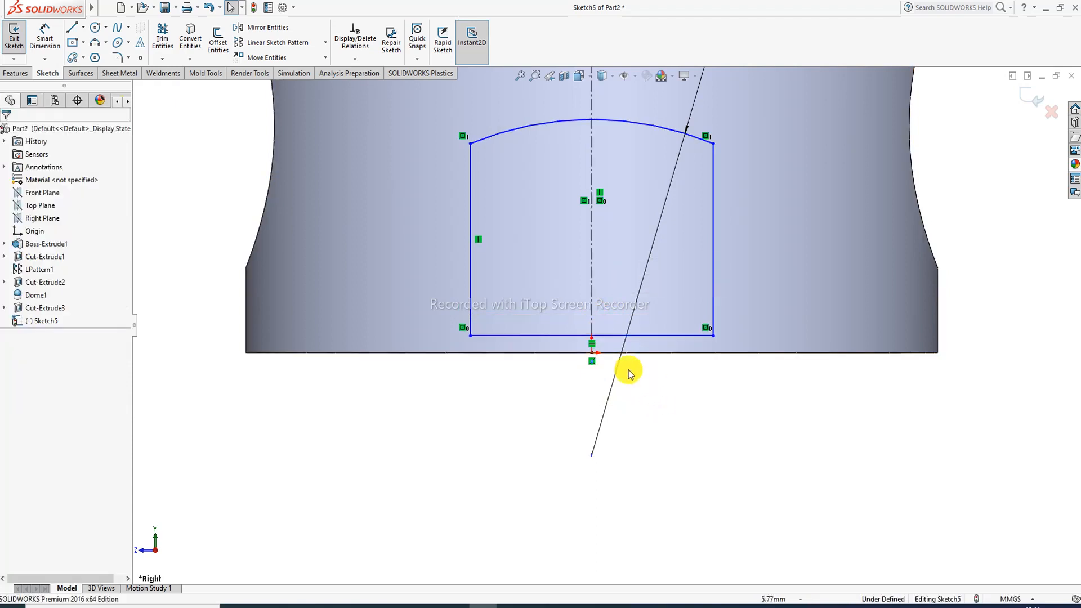
left_click(595, 336)
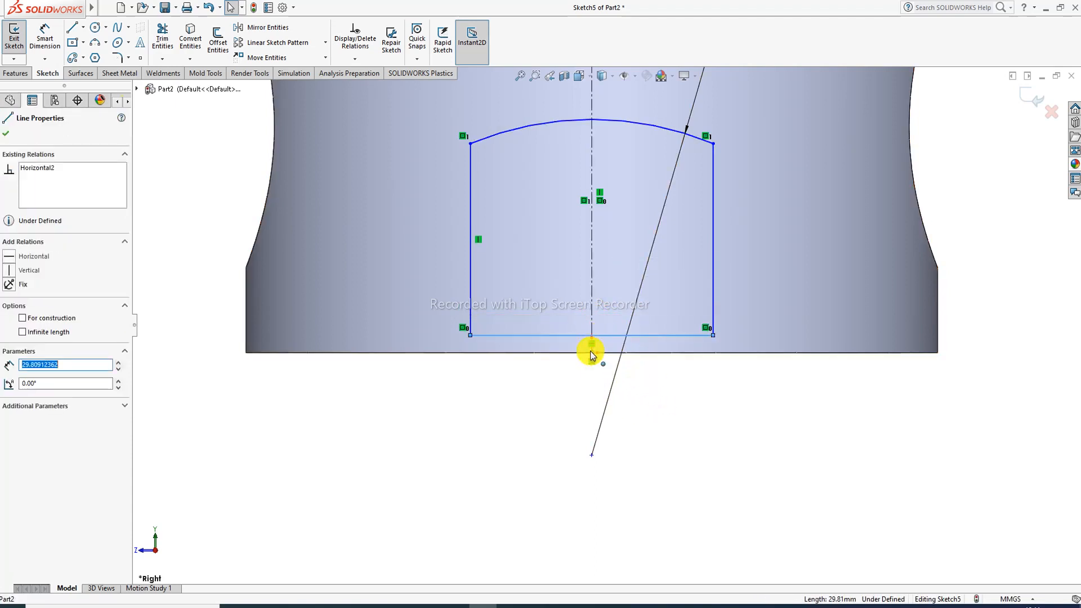
left_click(591, 354, "ctrl")
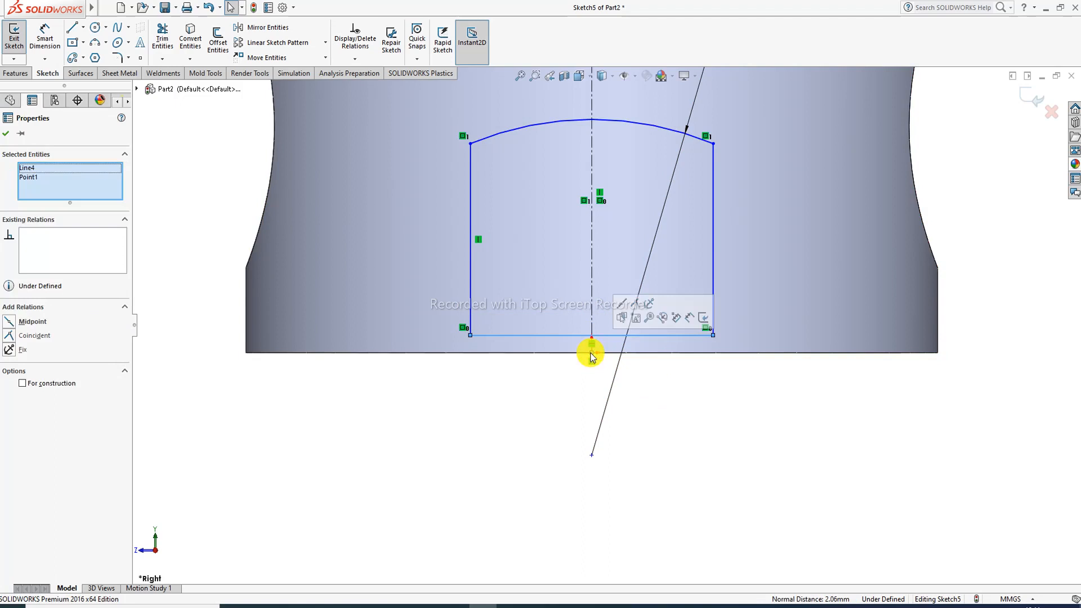
left_click(635, 308)
left_click(640, 403)
scroll(661, 336, "up", 3)
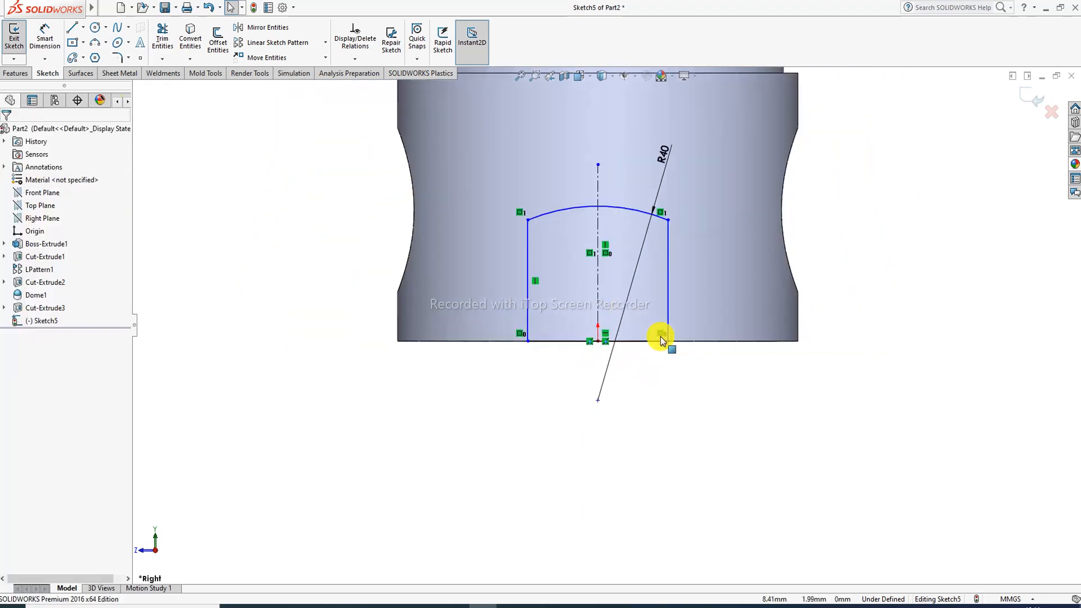
scroll(684, 286, "up", 1)
scroll(654, 261, "down", 1)
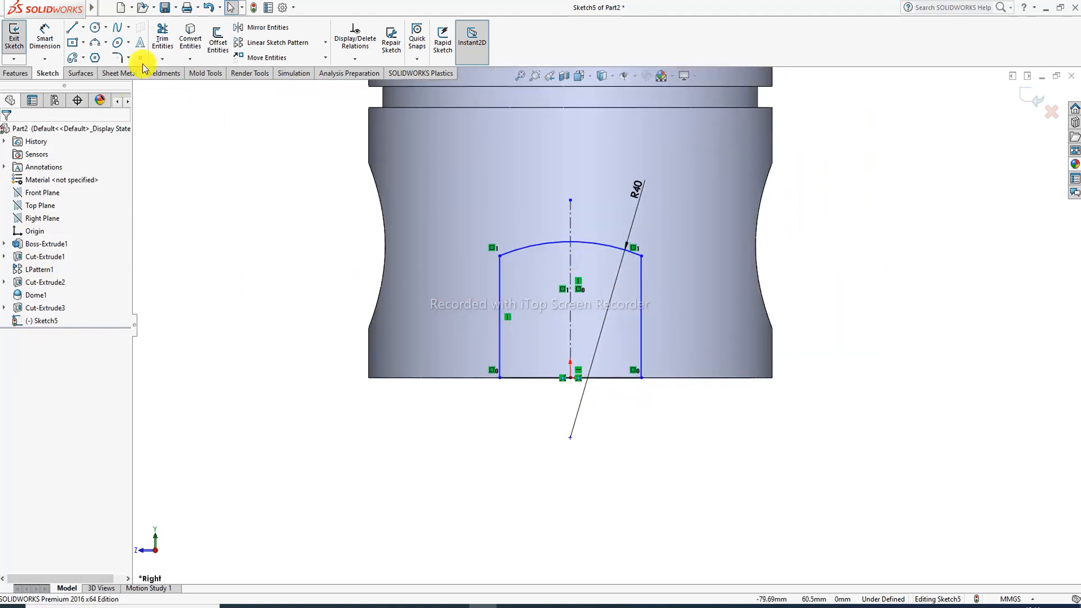
Step: Dimension the length of the profile's right vertical line as 12 mm
left_click(45, 37)
left_click(641, 307)
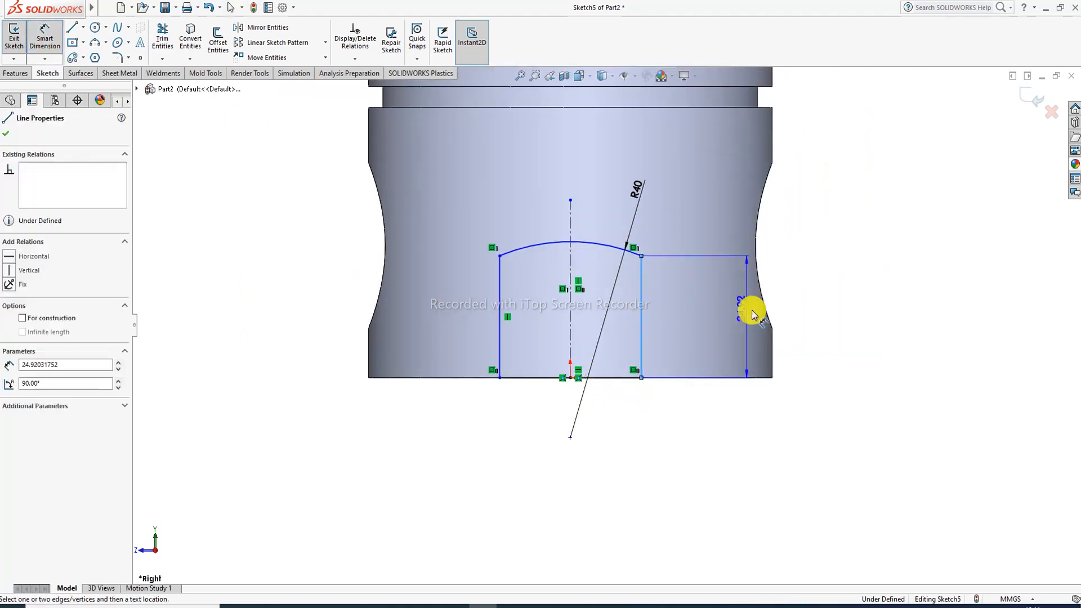
left_click(821, 307)
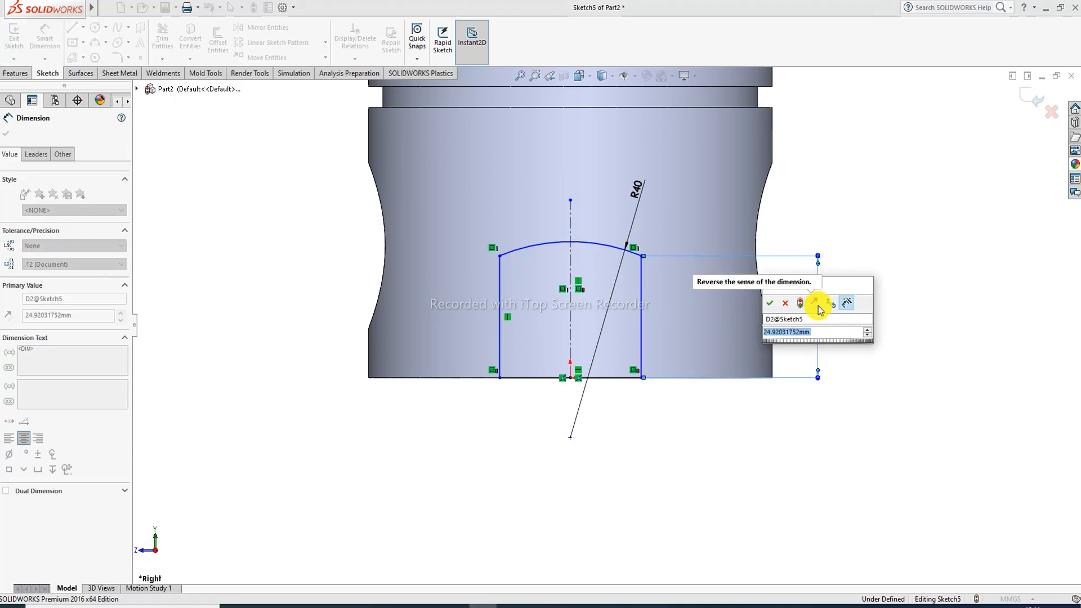
type("12")
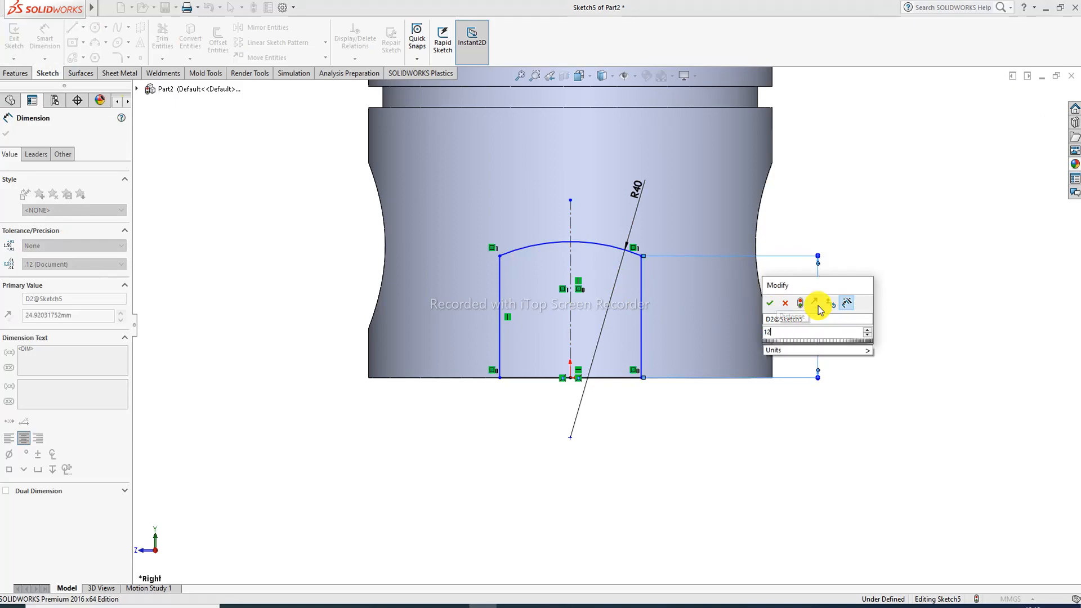
key("Return")
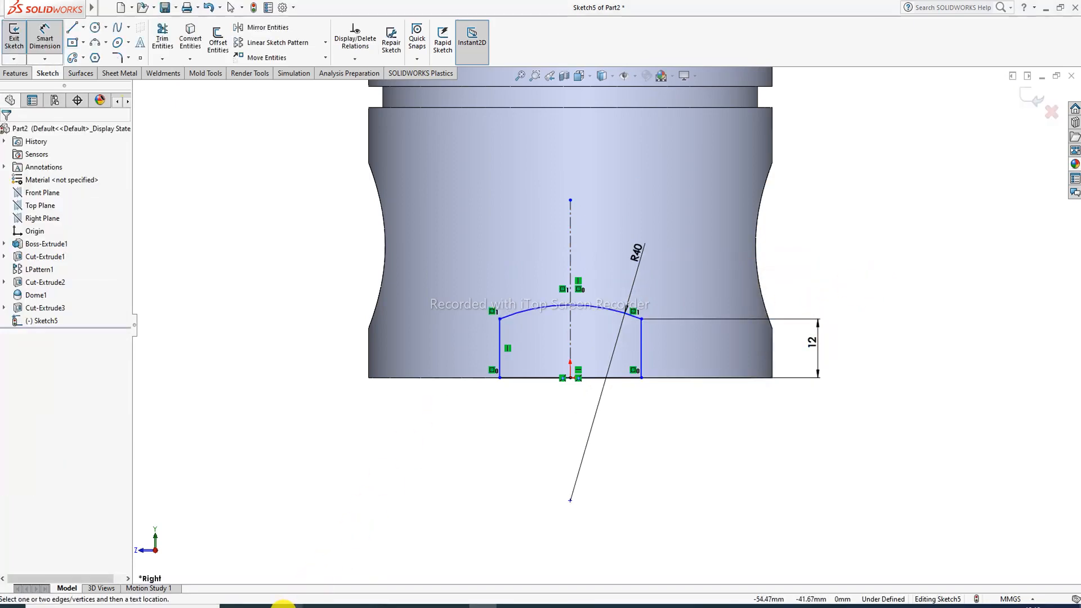
Step: Check the cutout height in the PDF drawing, return to SOLIDWORKS and set the vertical line's length to 13 mm
left_click(287, 605)
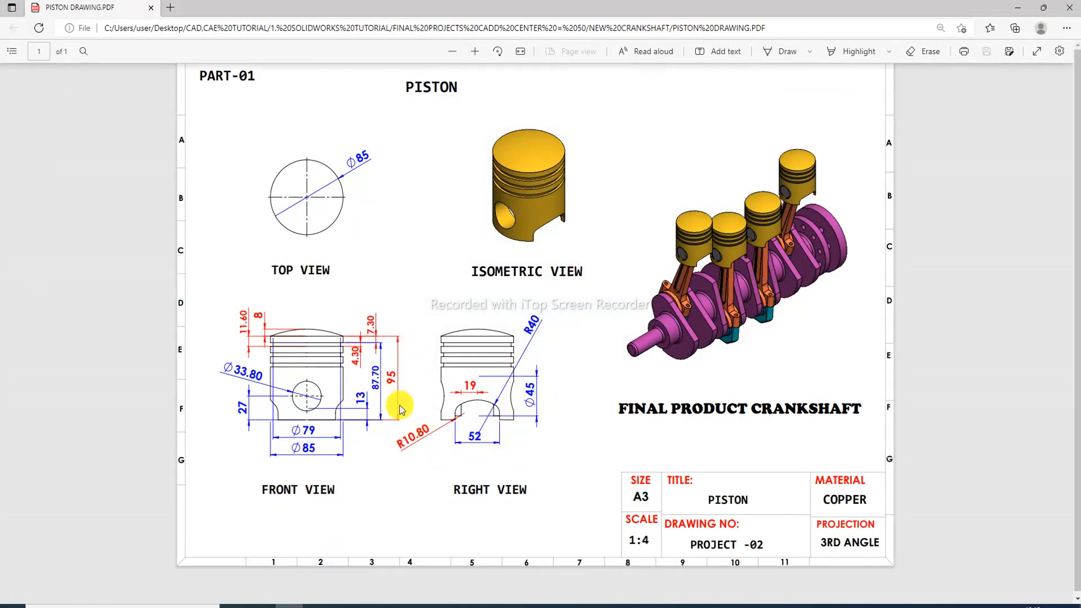
left_click(284, 603)
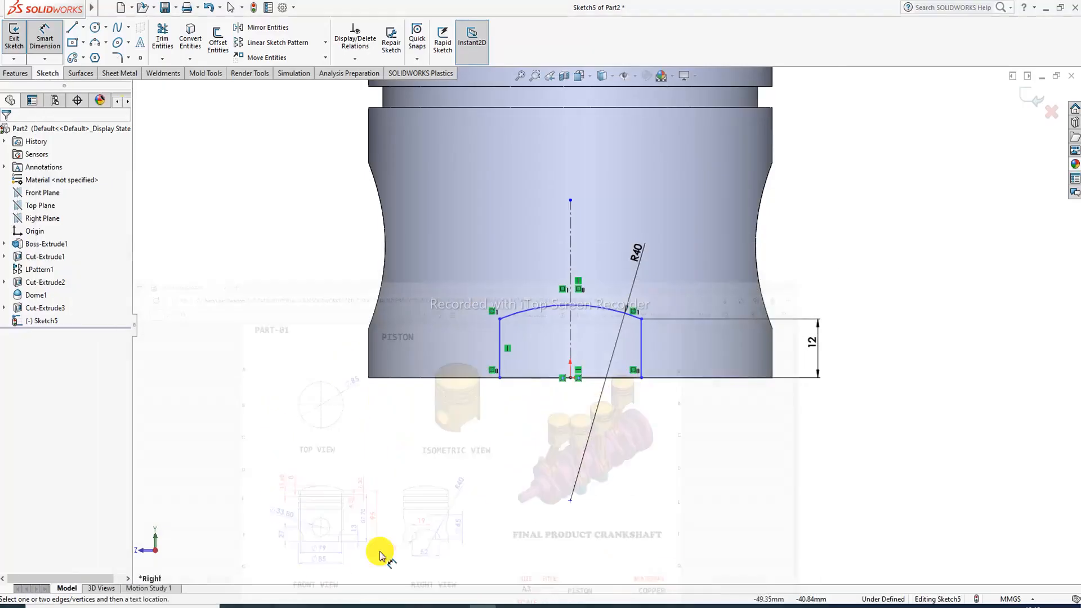
left_click(817, 344)
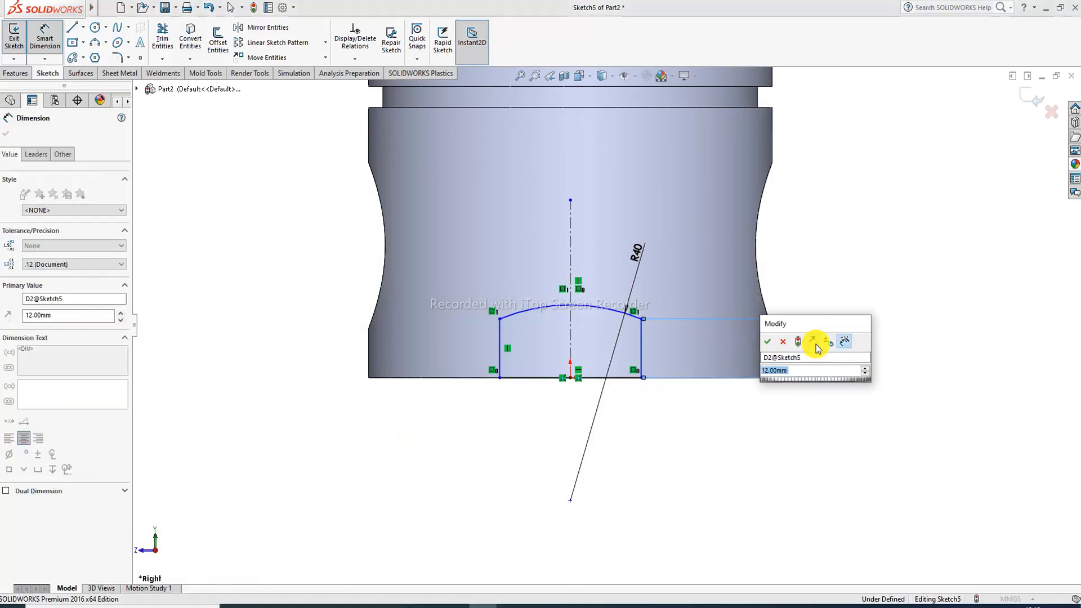
type("13")
key("Return")
left_click(836, 296)
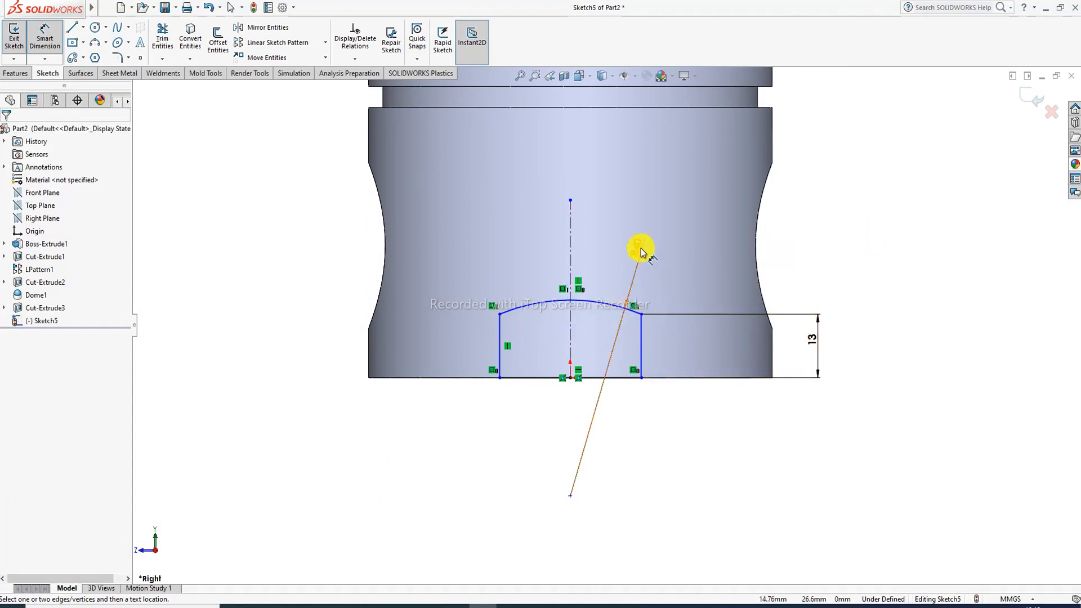
Step: Move the arc's radius dimension closer to the centreline and dimension the profile's bottom line as 52 mm
left_click(618, 246)
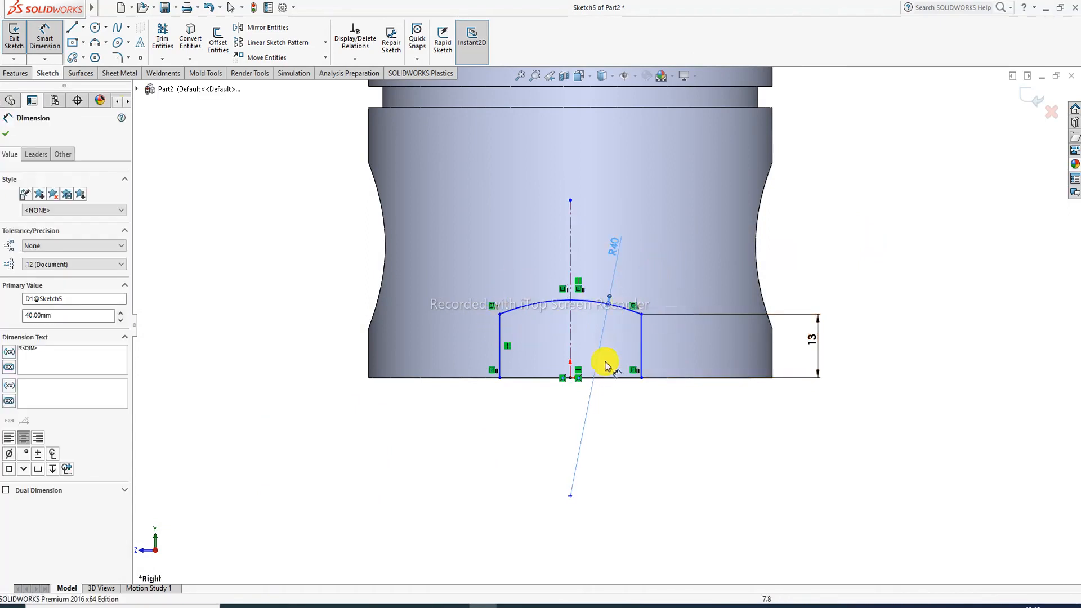
left_click(517, 382)
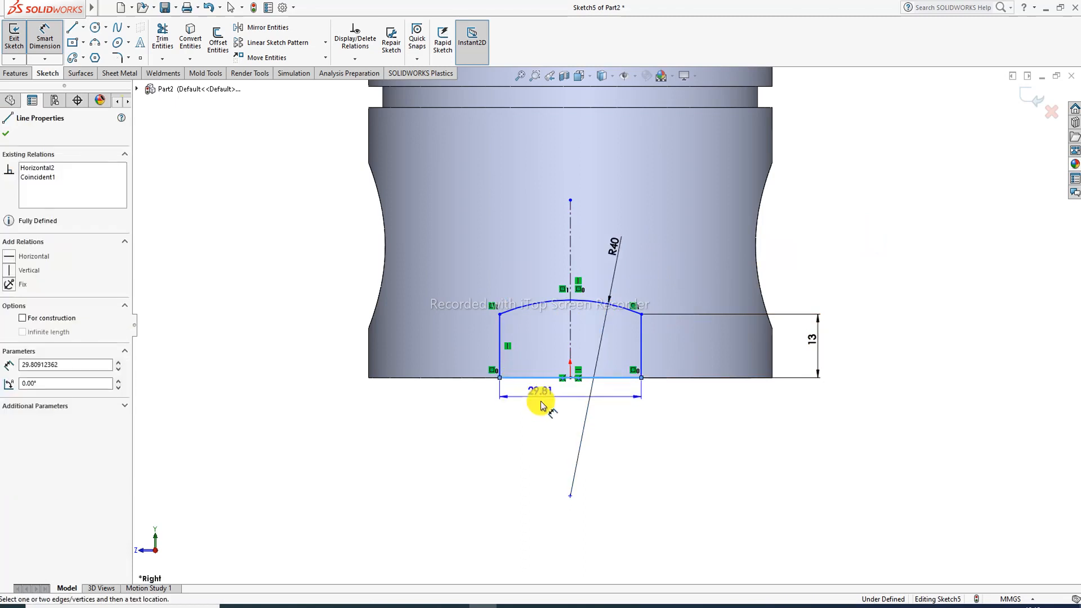
left_click(556, 407)
type("52")
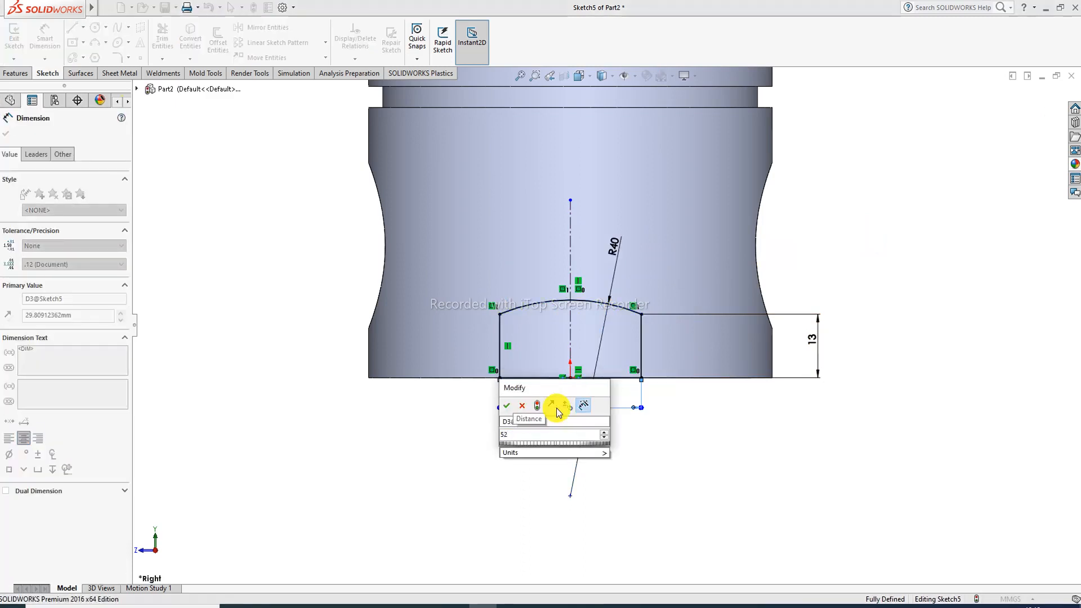
key("Return")
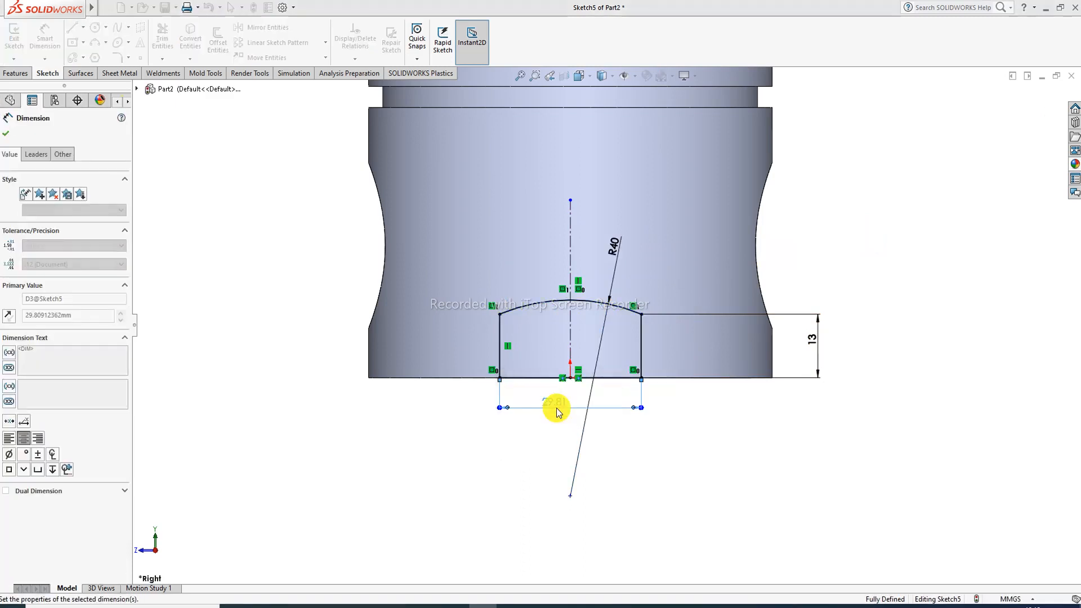
right_click(836, 212)
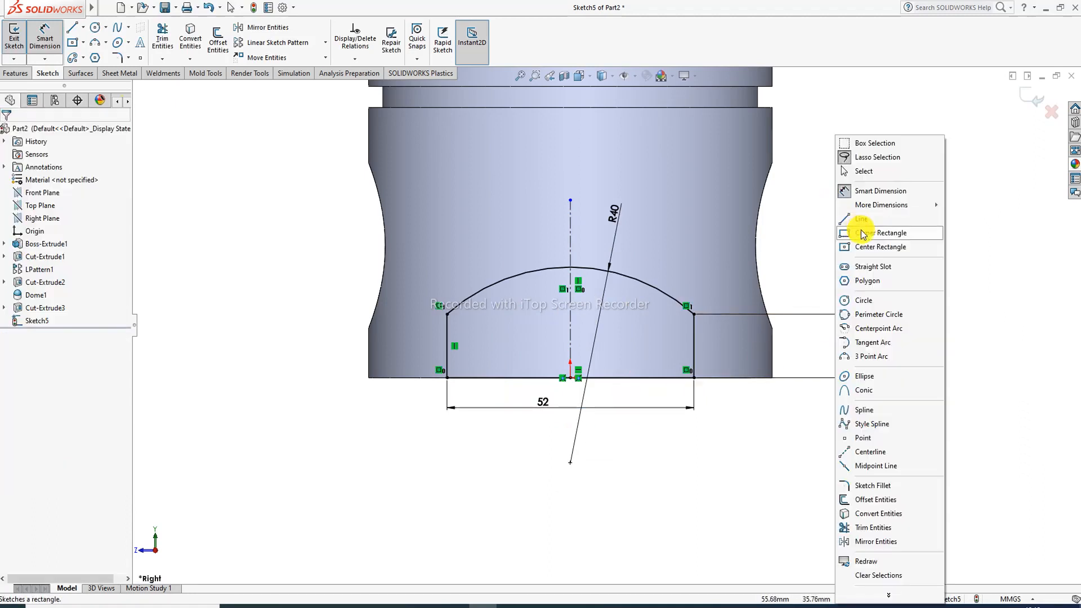
left_click(875, 173)
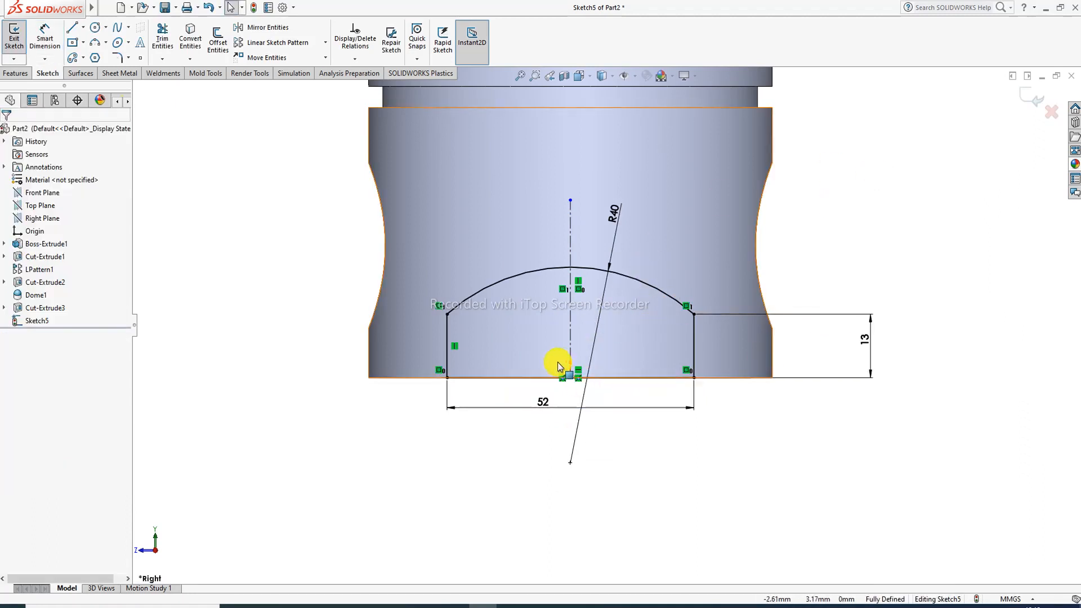
Step: Cut-extrude the arched profile through the piston skirt with the Through All - Both end condition
left_click(16, 74)
left_click(166, 38)
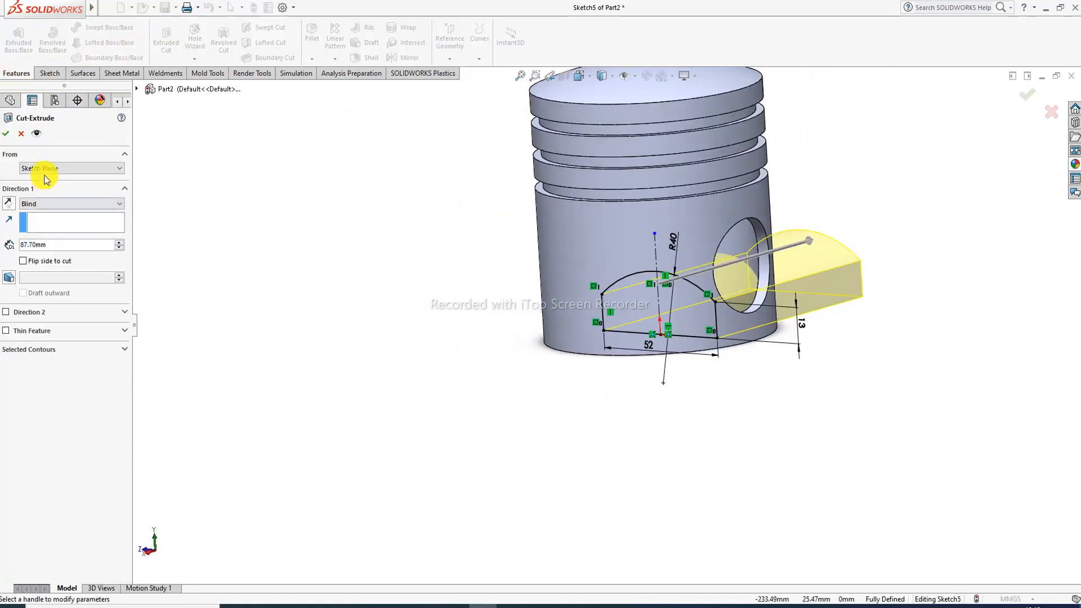
left_click(54, 208)
left_click(58, 231)
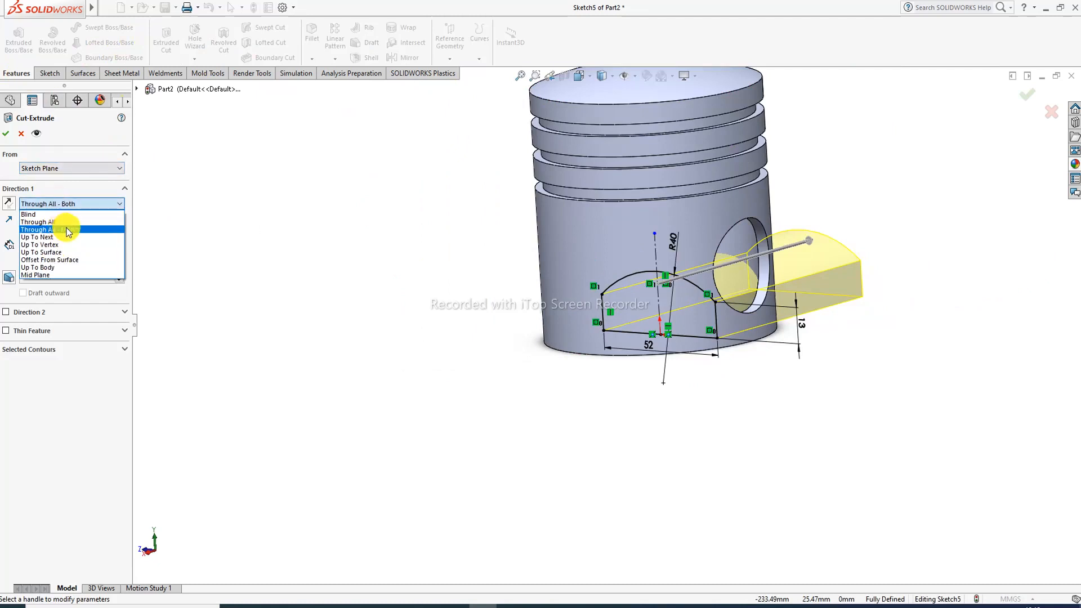
left_click(5, 134)
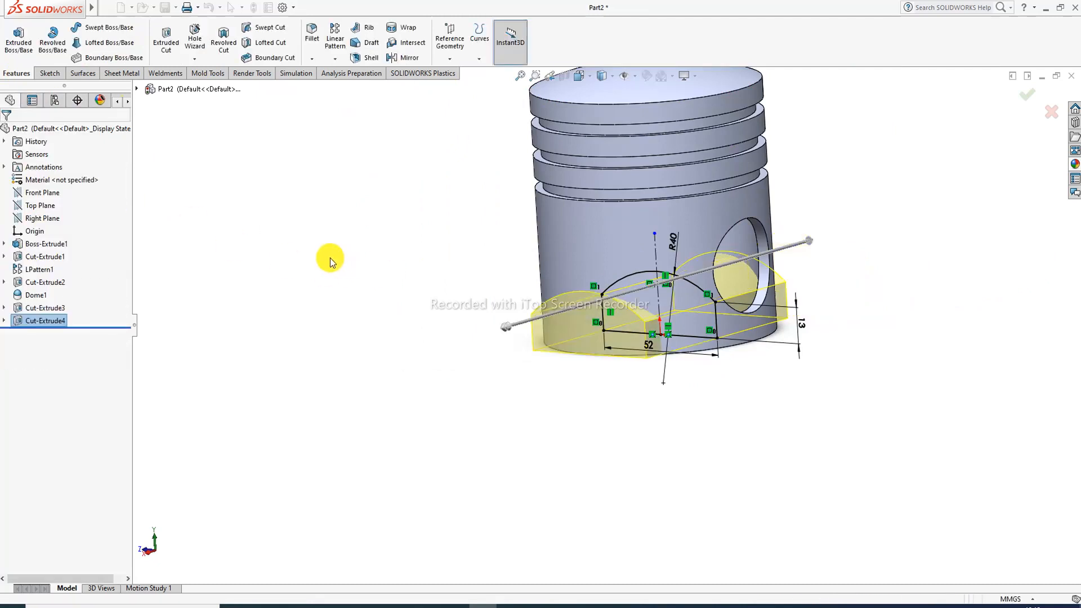
middle_click_drag(406, 333, 465, 284)
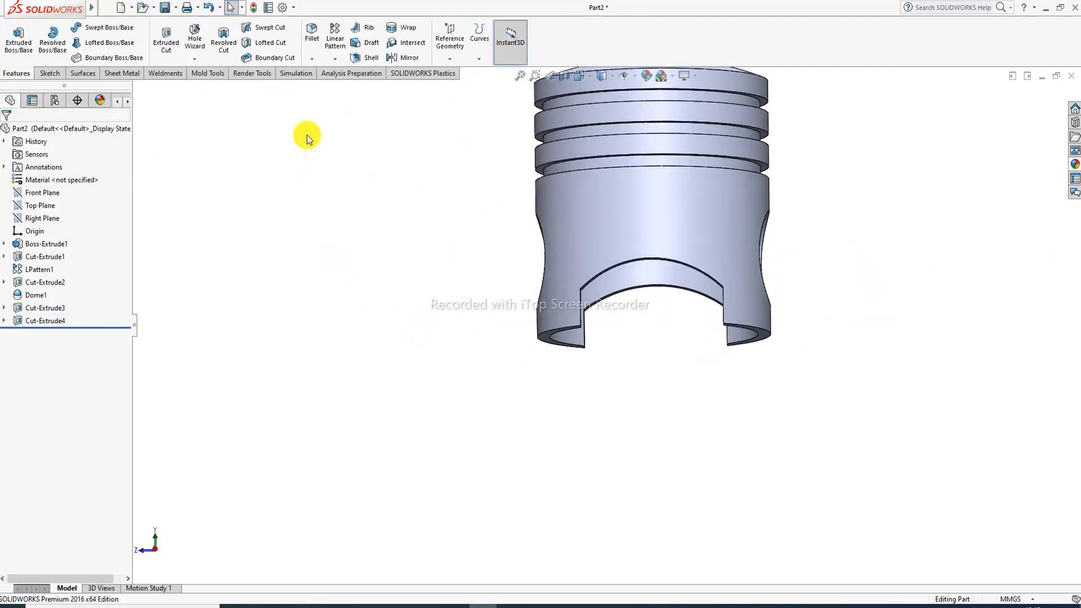
Step: Start a fillet, check the cutout's corner radius in the PDF drawing, return to SOLIDWORKS and set the radius to 10.80 mm
left_click(313, 41)
scroll(625, 319, "down", 3)
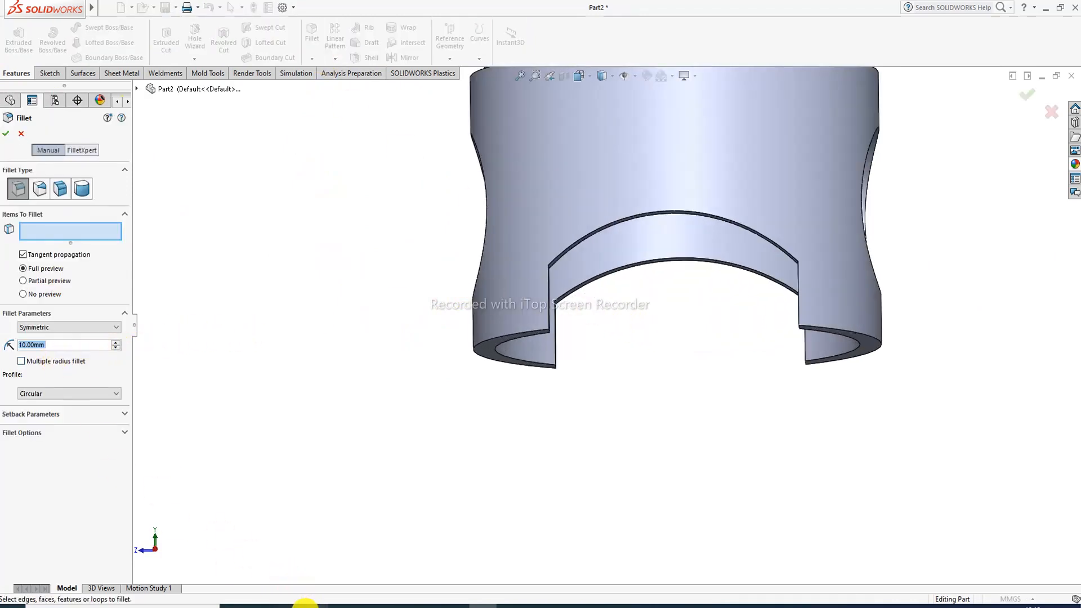
left_click(289, 607)
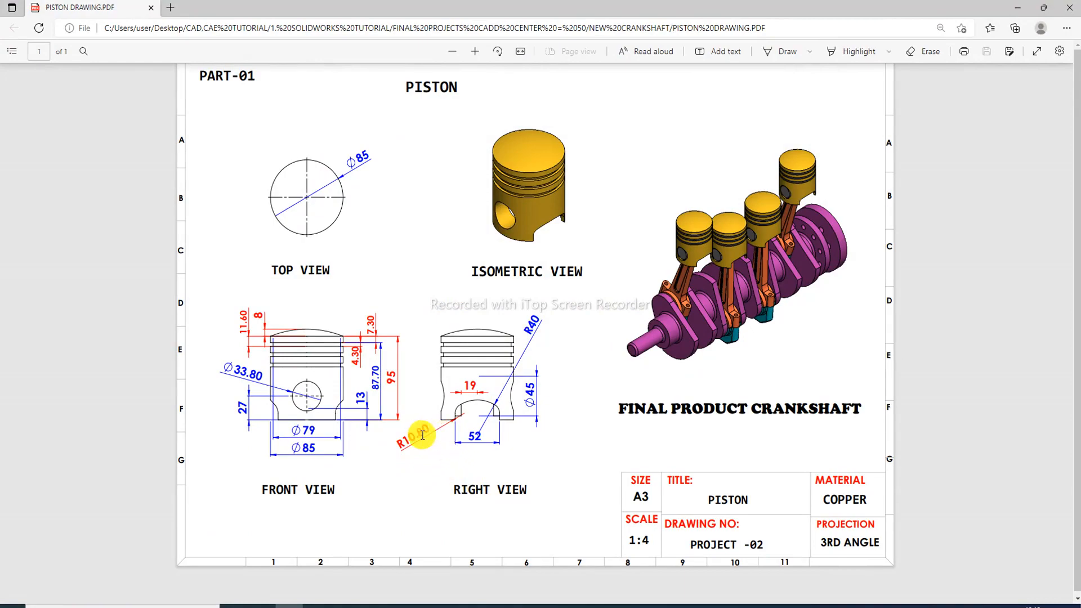
left_click(294, 604)
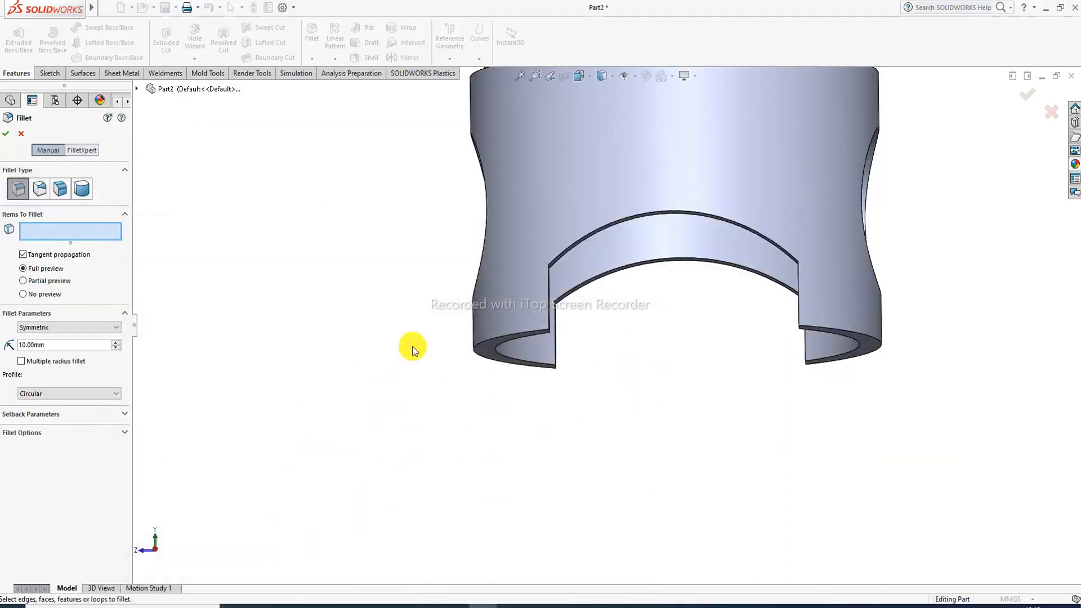
right_click(24, 341)
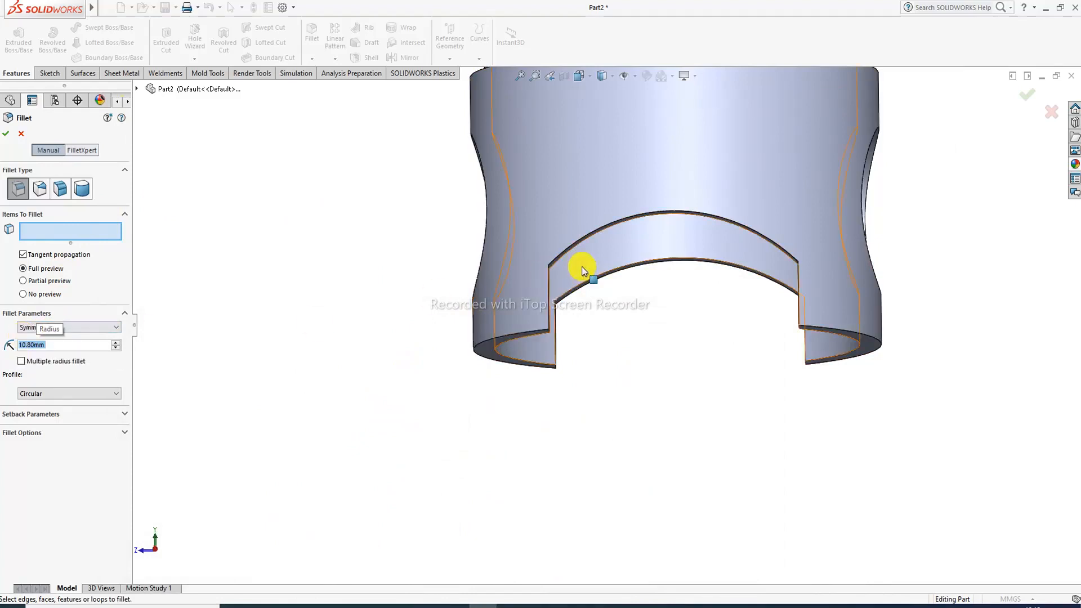
Step: Fillet the four corner edges where the arched cutout's arc meets its vertical sides, on both sides of the skirt
scroll(583, 266, "down", 2)
scroll(579, 278, "up", 3)
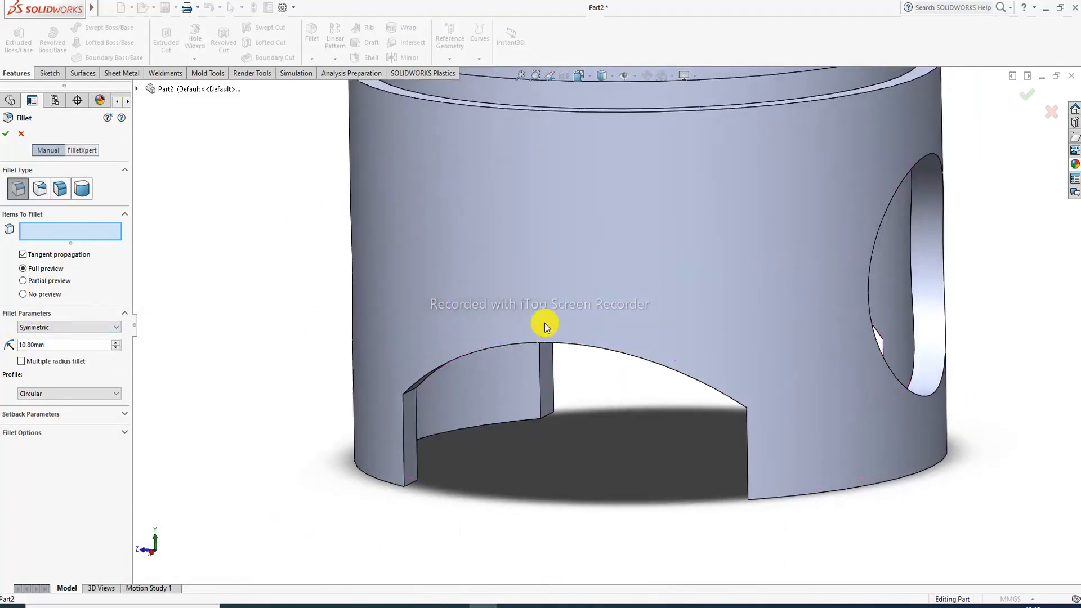
left_click(410, 399)
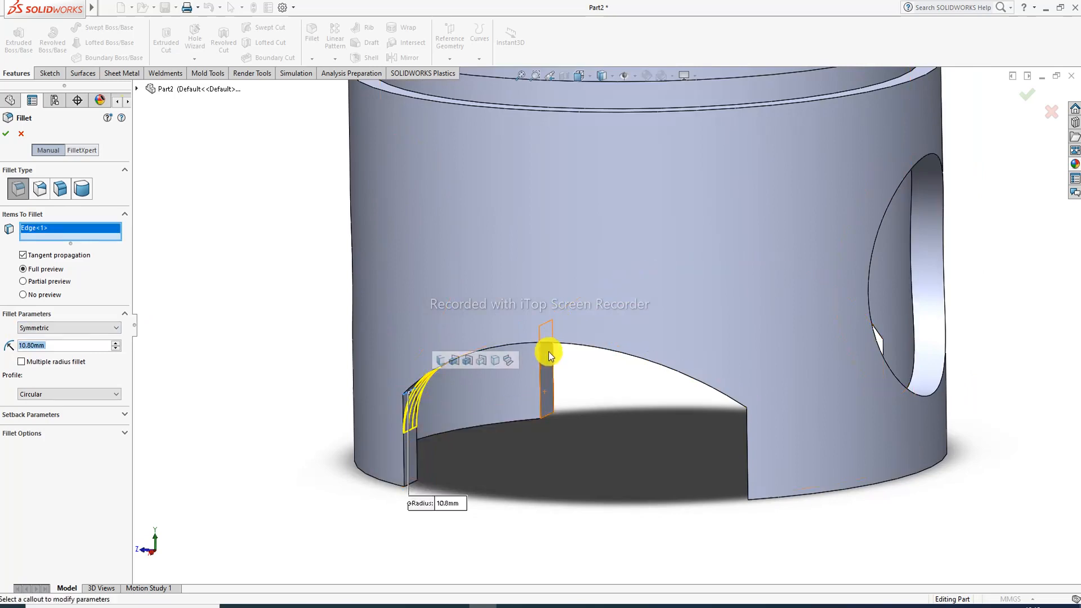
middle_click_drag(548, 351, 555, 330)
left_click(548, 322)
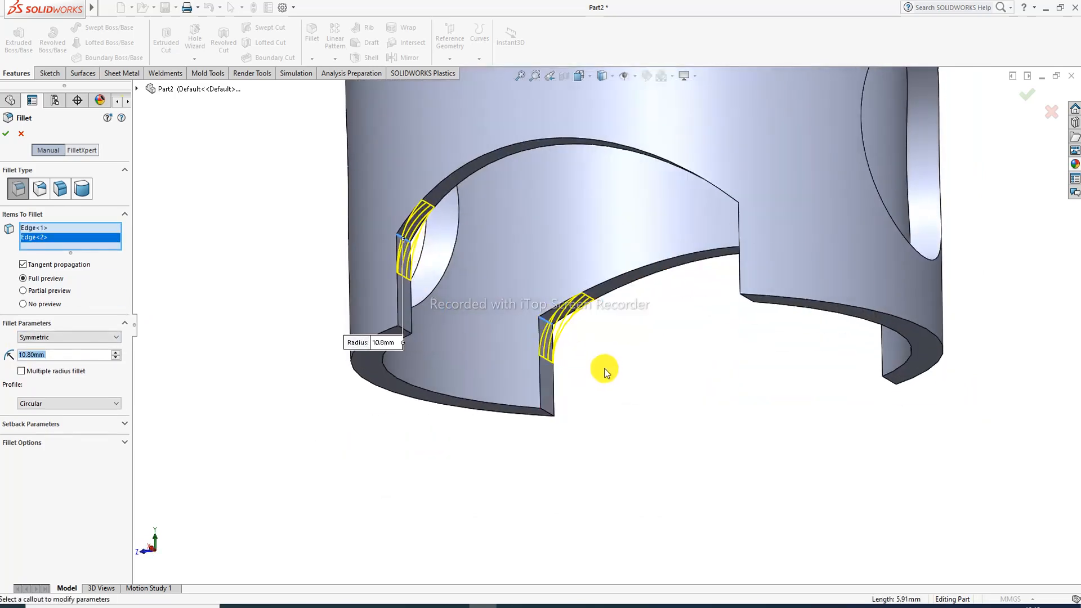
middle_click_drag(605, 371, 881, 295)
left_click(986, 277)
left_click(873, 328)
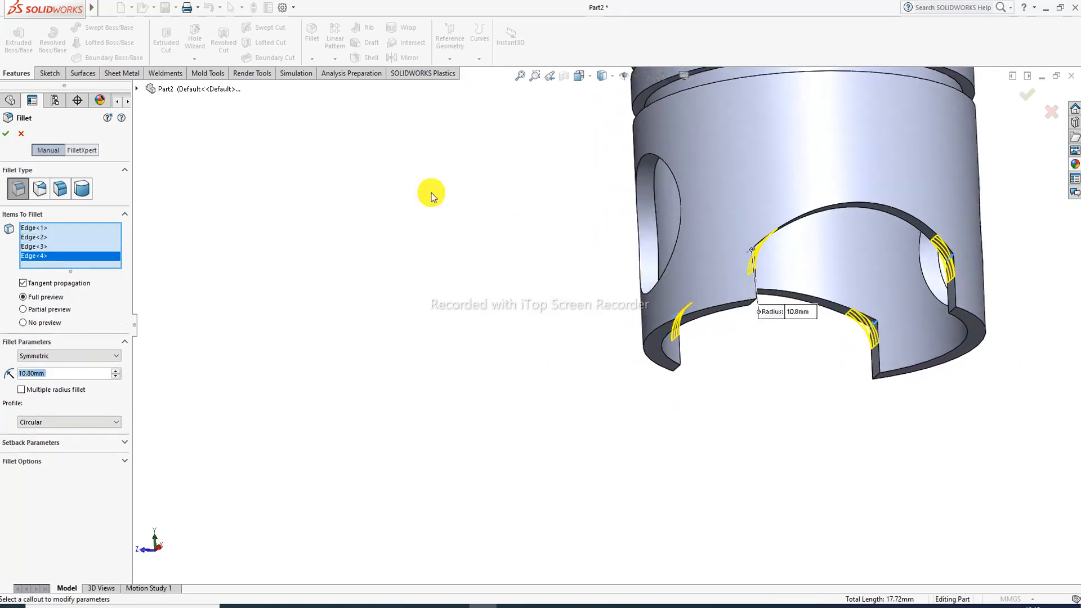
left_click(5, 134)
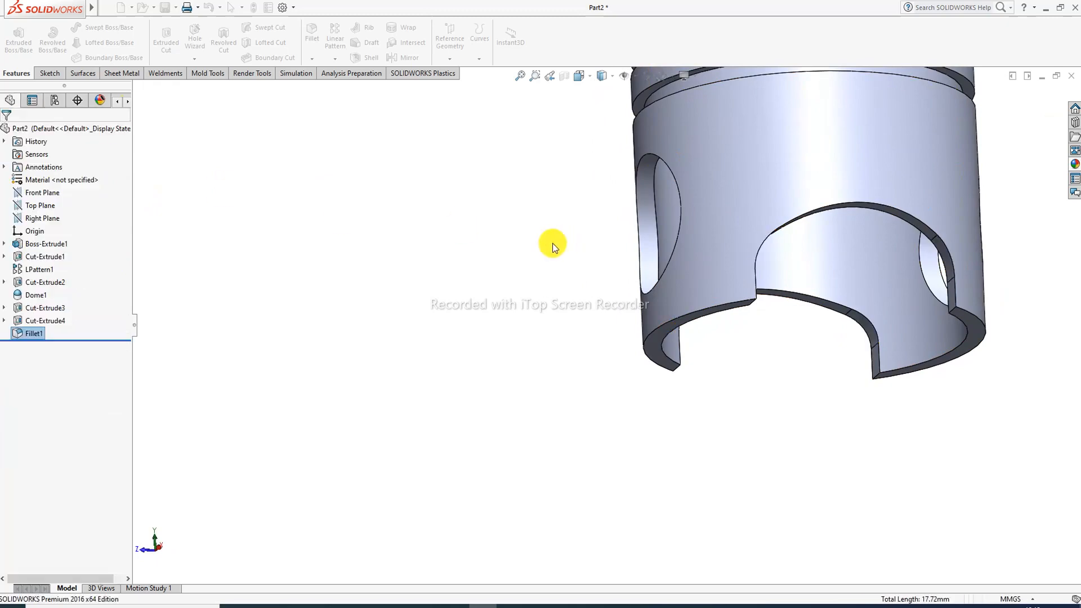
Step: Examine the piston and its filleted cutout, compare it with the views in the PDF drawing and return to SOLIDWORKS
scroll(898, 222, "up", 2)
scroll(898, 221, "up", 1)
middle_click_drag(812, 211, 759, 294)
left_click(290, 606)
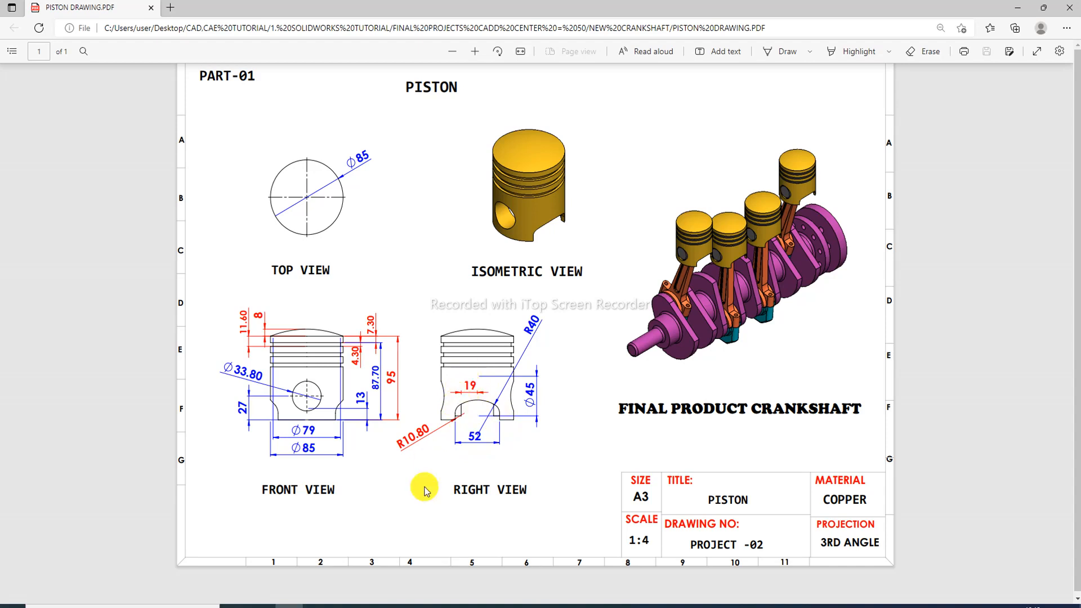
left_click(285, 607)
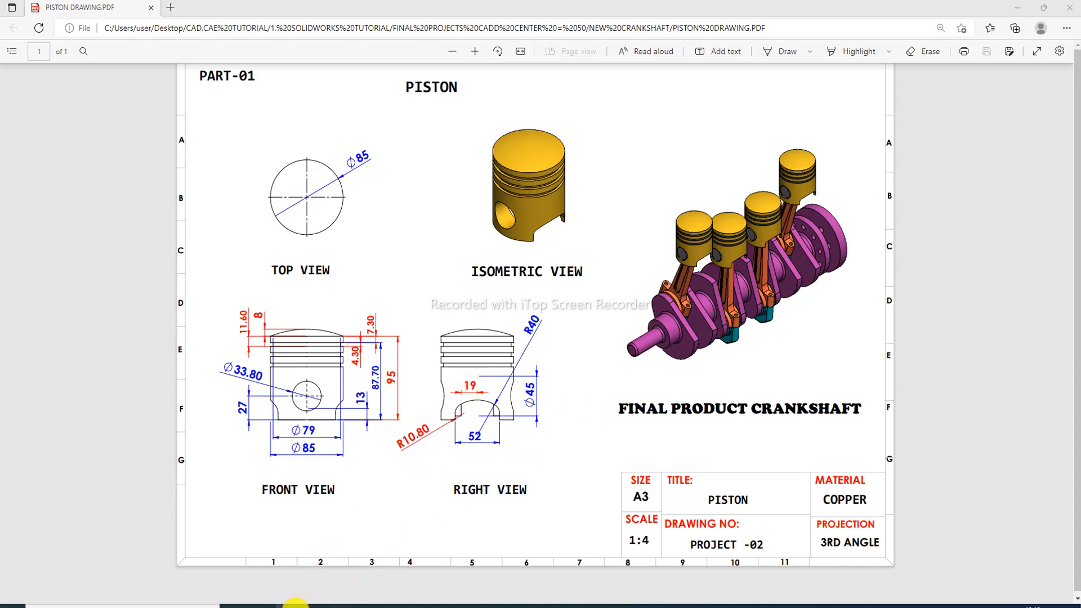
left_click(289, 606)
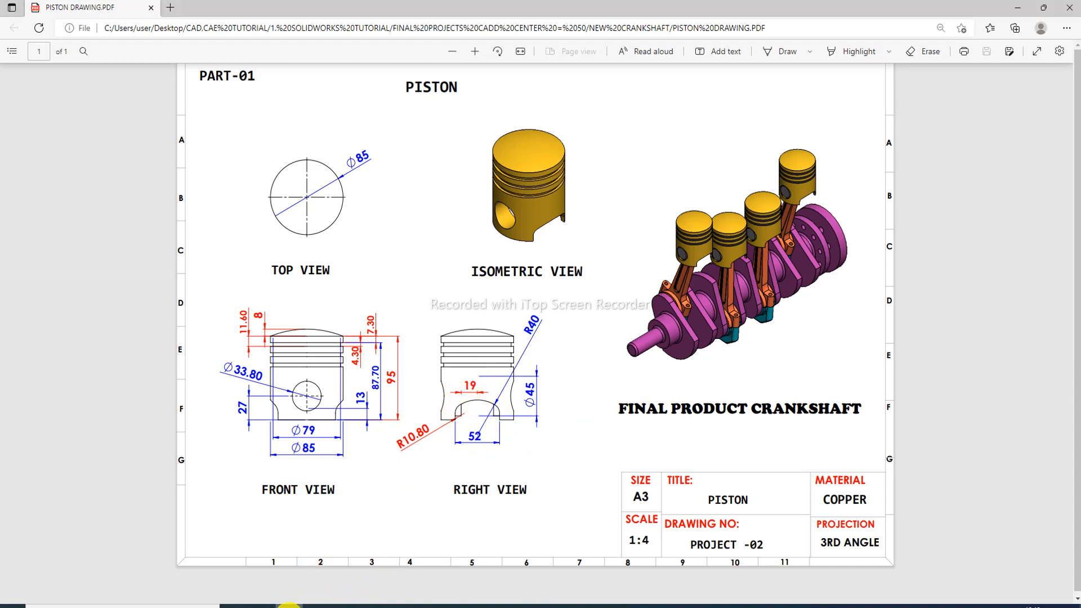
left_click(469, 607)
scroll(692, 305, "up", 2)
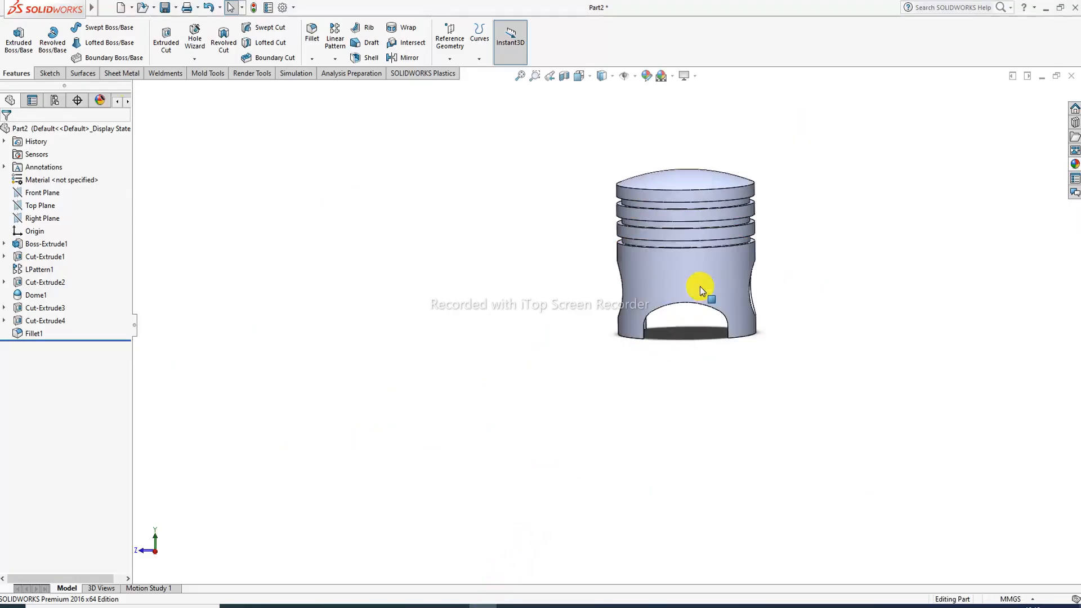
middle_click_drag(687, 278, 705, 249)
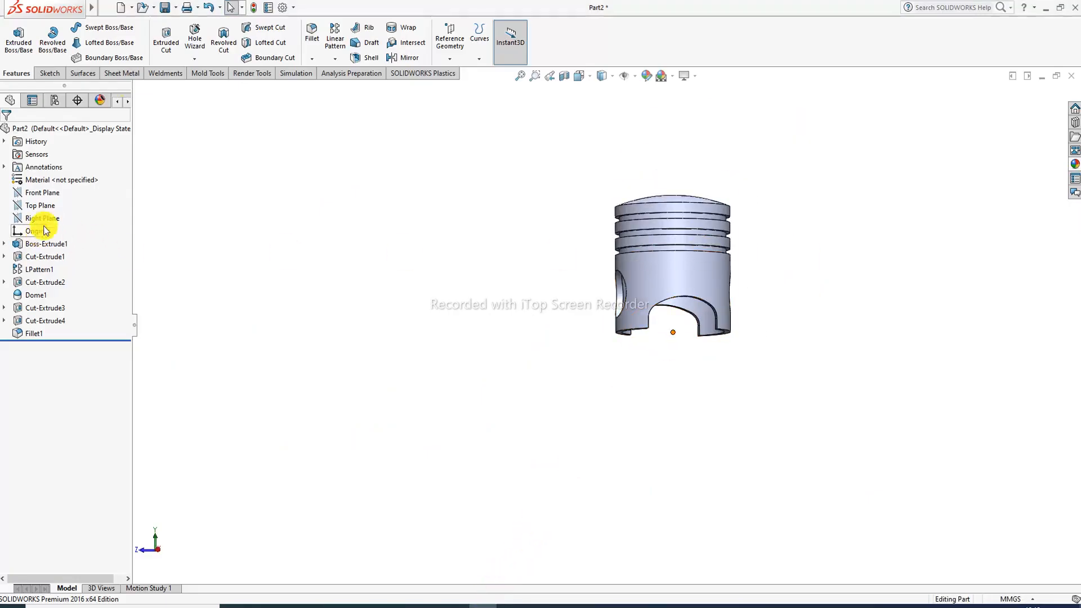
Step: Start a sketch on the Front Plane, viewed normal to it, and draw a circle about 42 mm in diameter centred on the pin hole
left_click(43, 192)
left_click(50, 176)
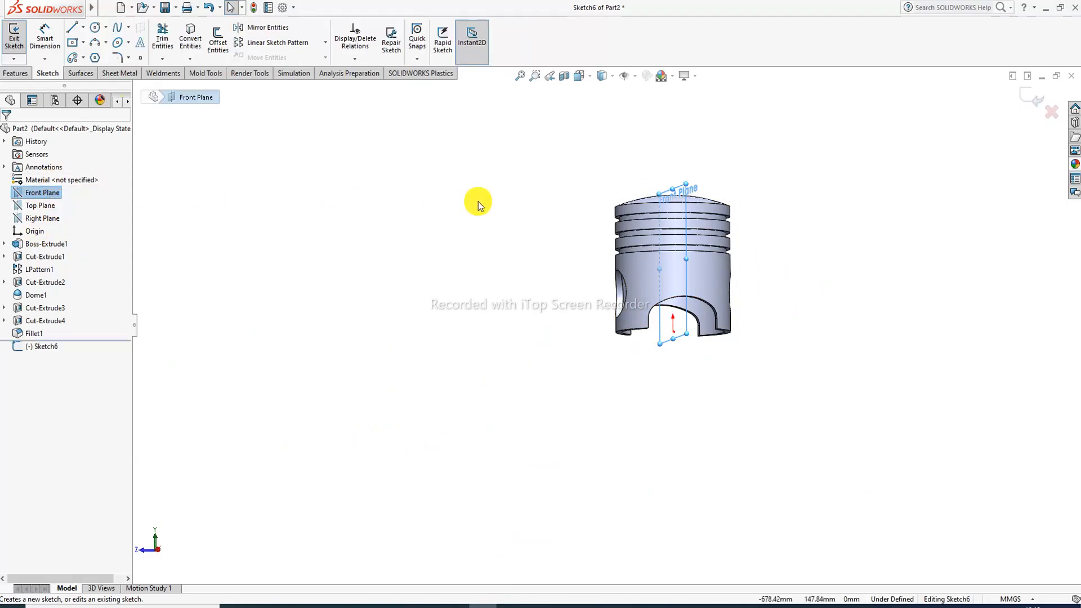
left_click(579, 75)
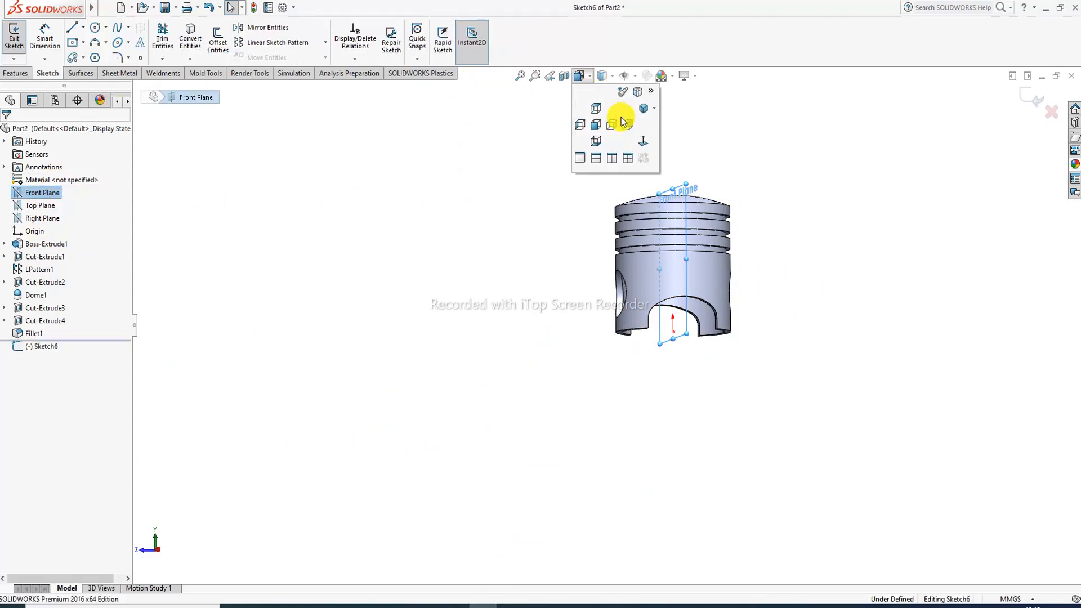
left_click(643, 140)
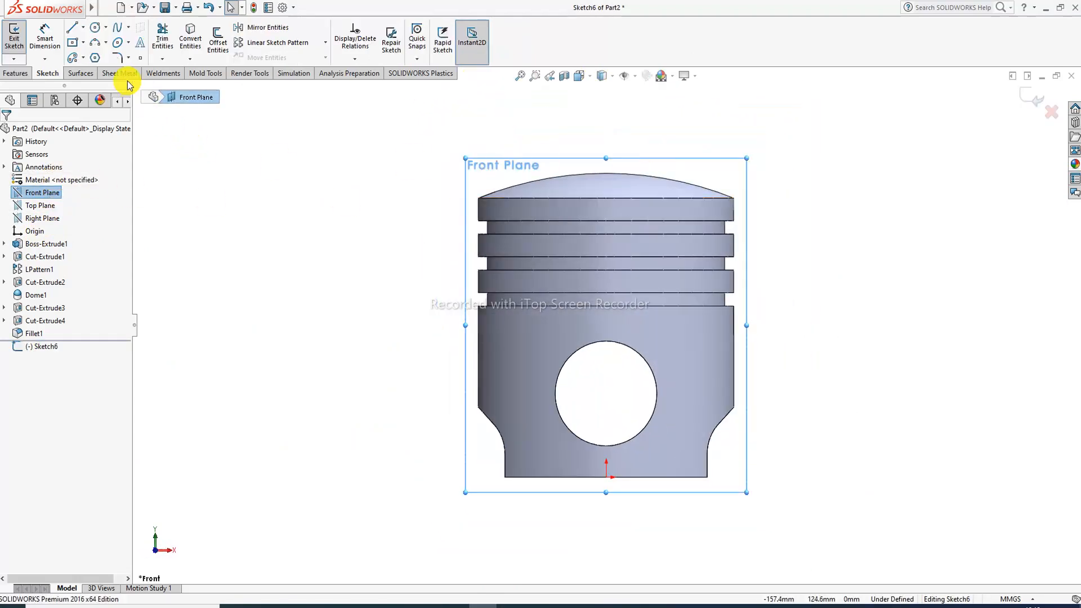
left_click(96, 30)
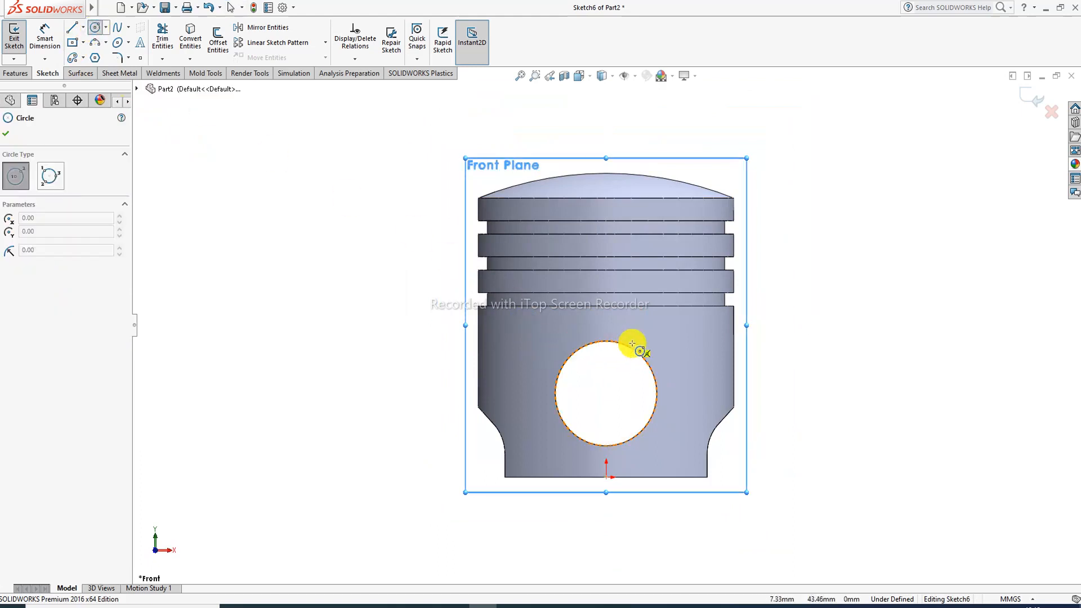
left_click(606, 394)
right_click(785, 266)
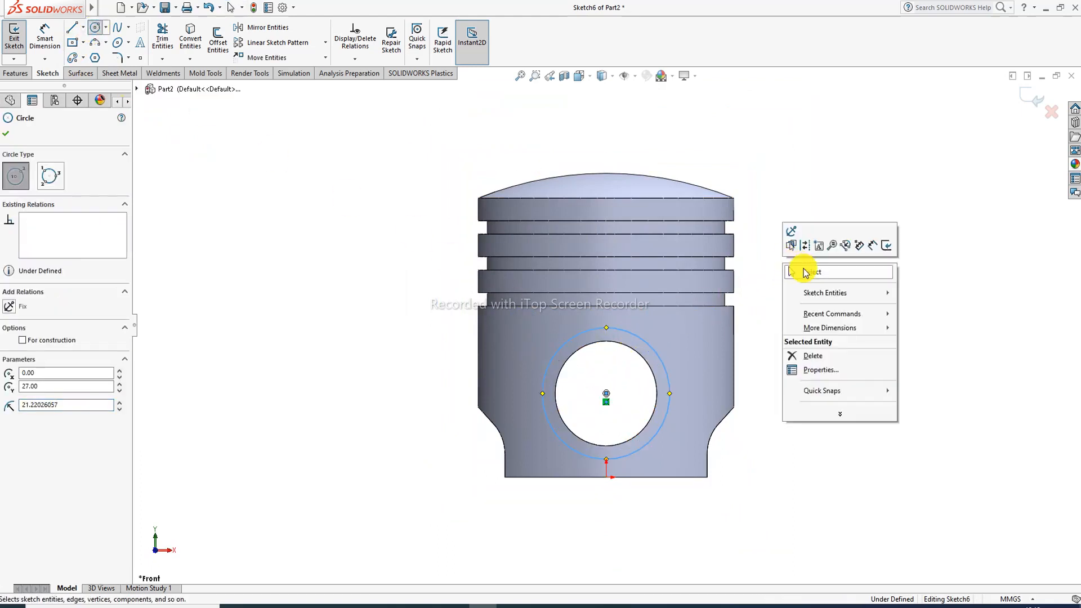
left_click(806, 272)
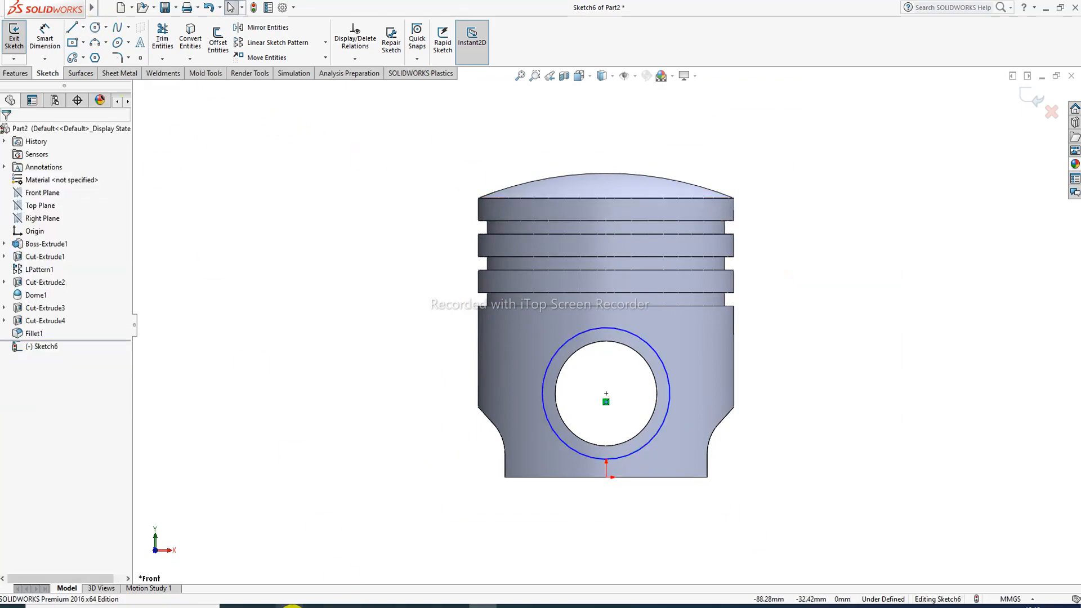
Step: Check the PDF drawing, return to SOLIDWORKS and dimension the circle around the pin hole as 45 mm in diameter
left_click(293, 606)
left_click(288, 605)
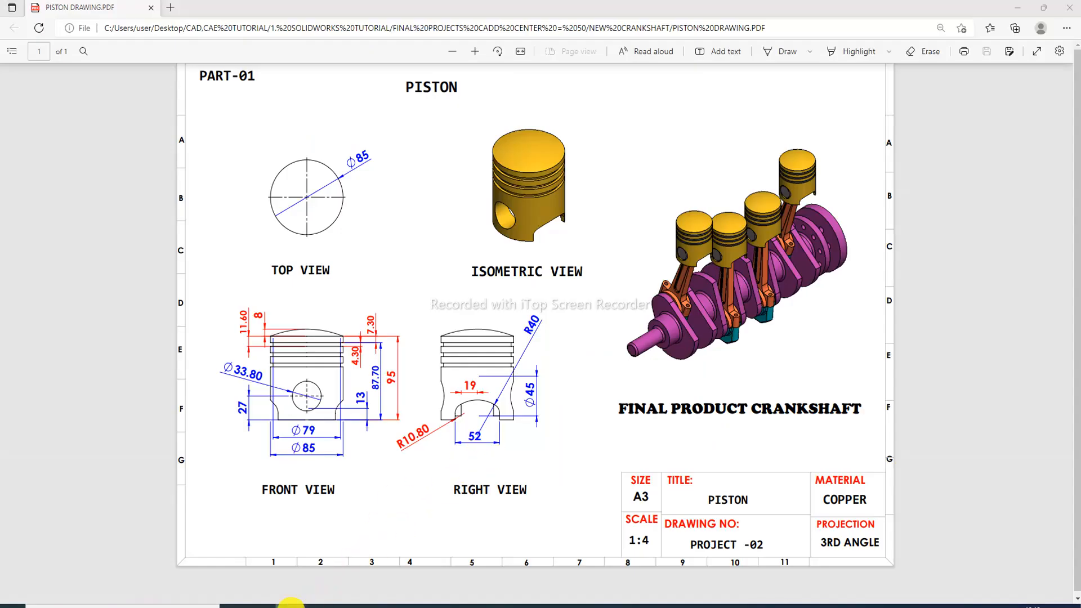
left_click(44, 35)
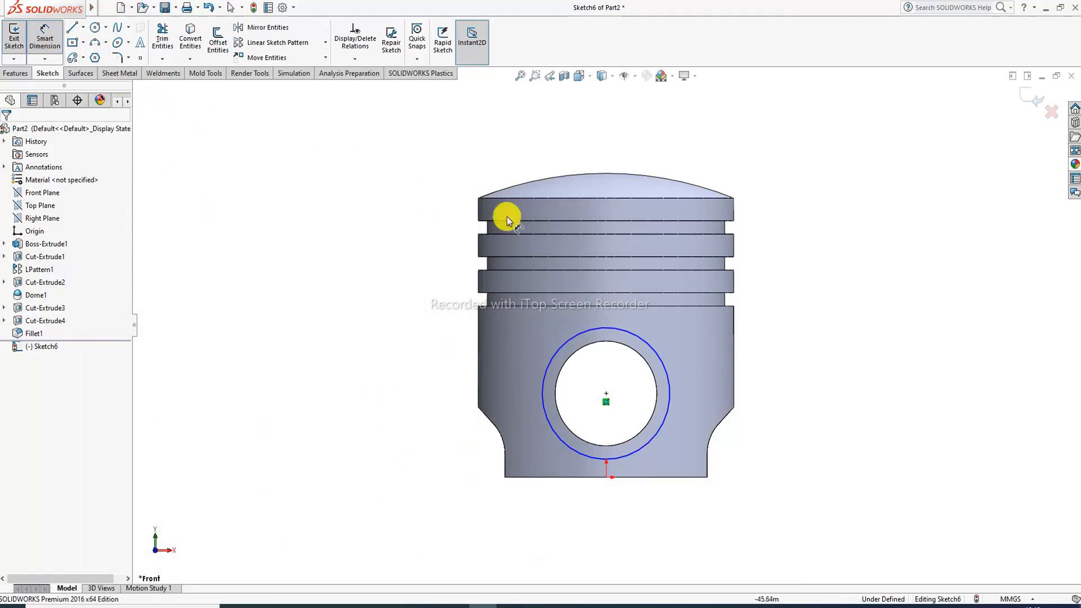
left_click(642, 334)
left_click(776, 307)
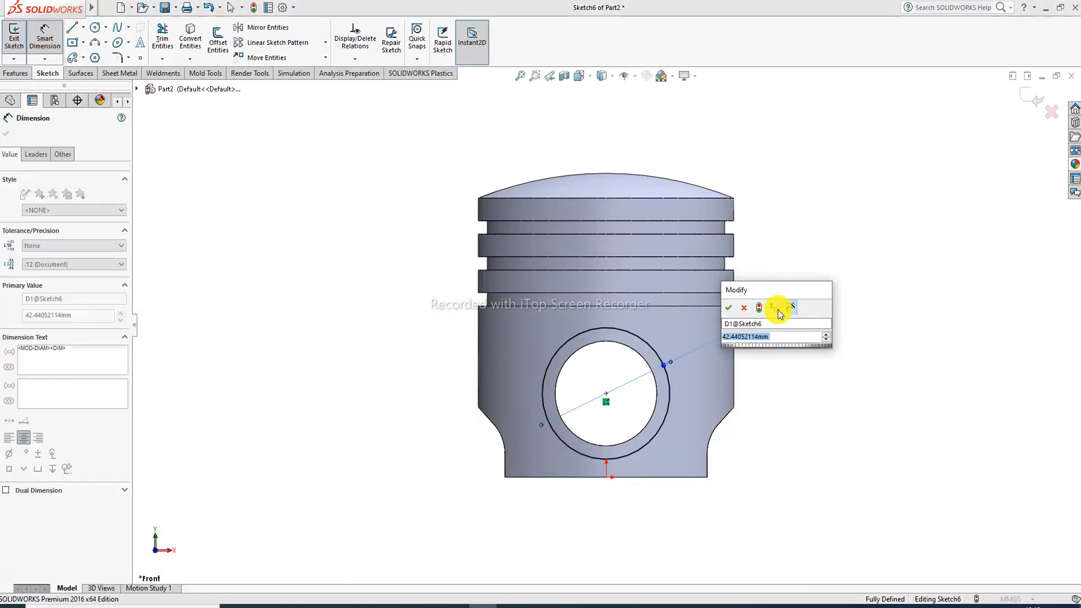
type("5")
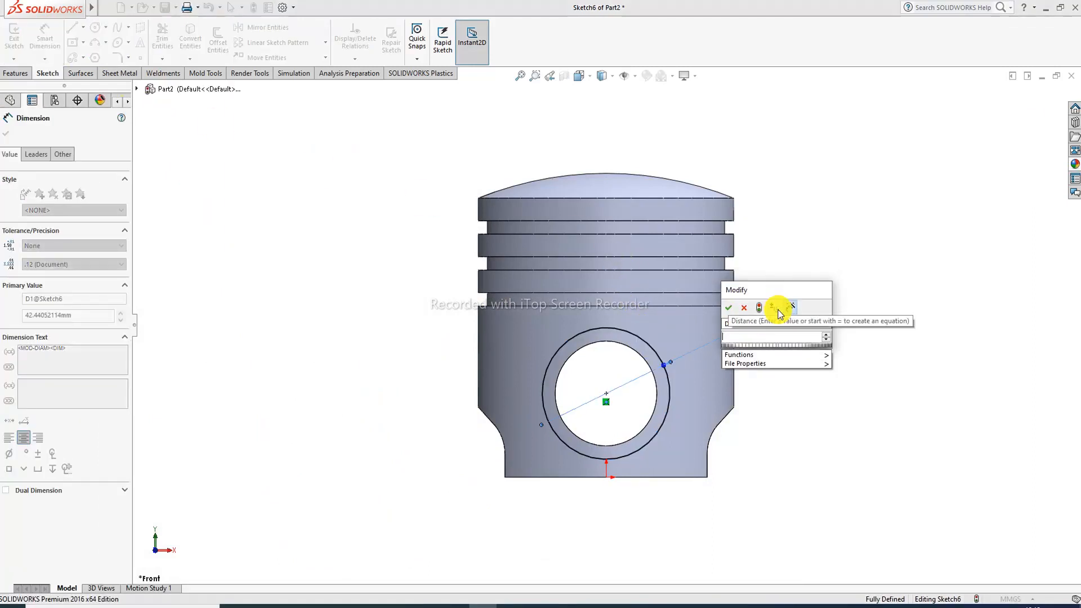
key("Return")
key("Escape")
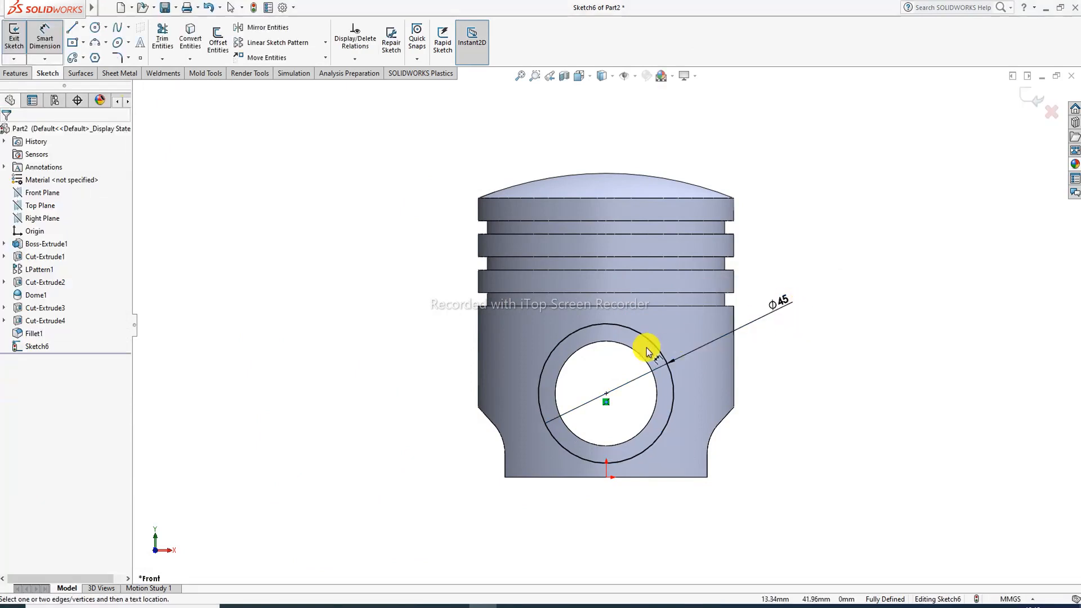
right_click(828, 242)
left_click(859, 172)
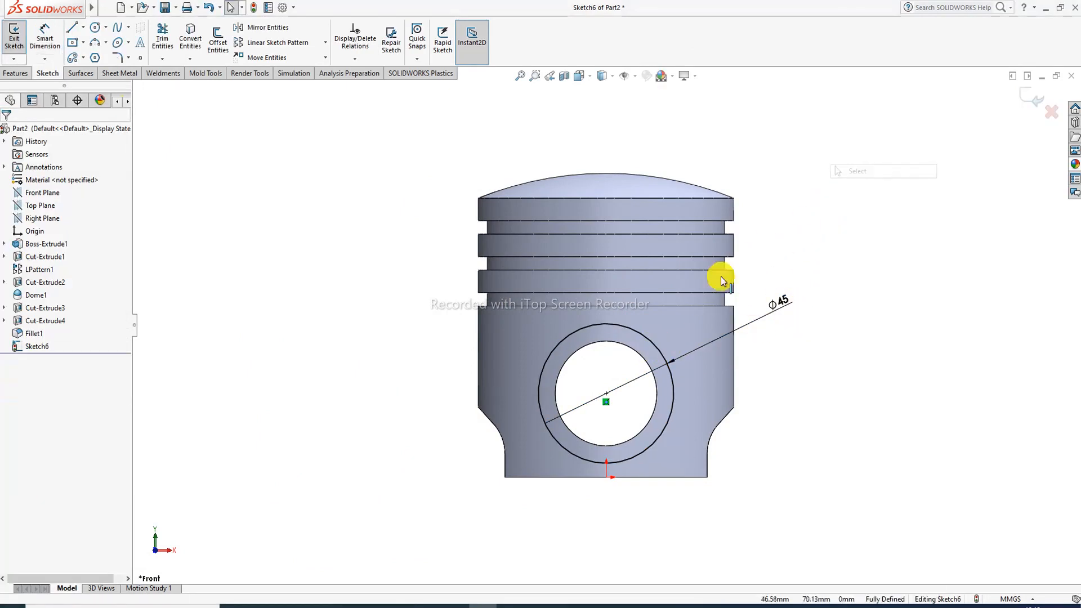
Step: Convert the pin hole's edge into the sketch and set up a boss extrusion of the ring up to the piston's outer skirt surface
left_click(607, 343)
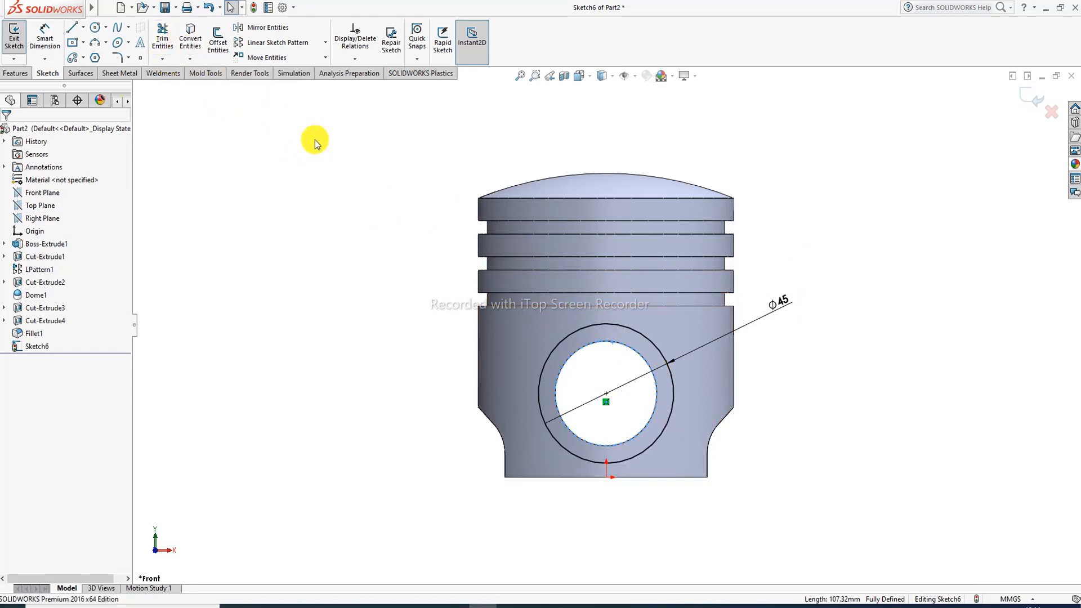
left_click(193, 37)
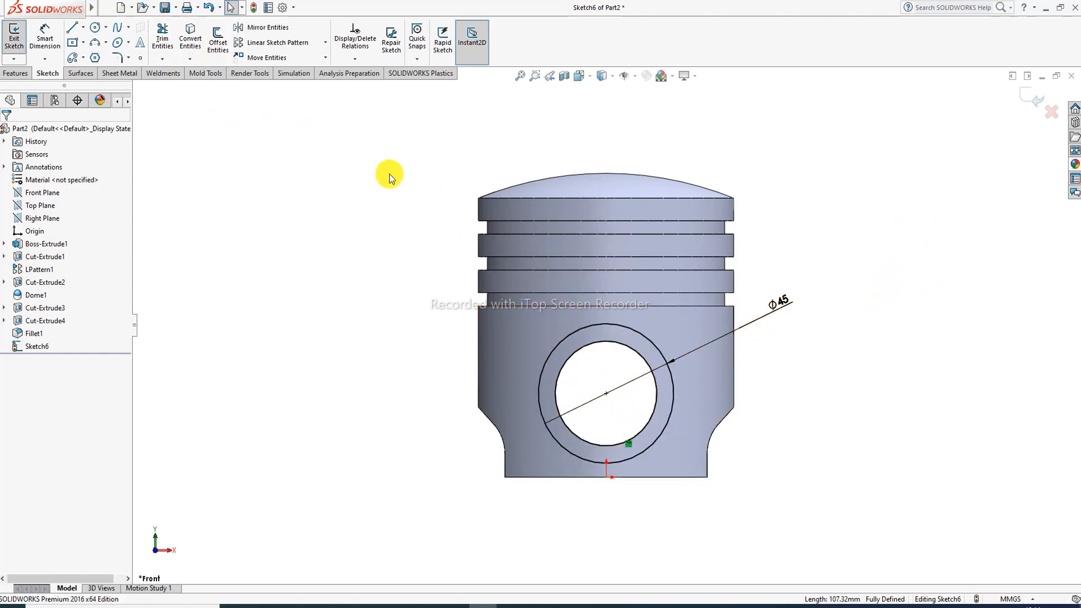
left_click(17, 74)
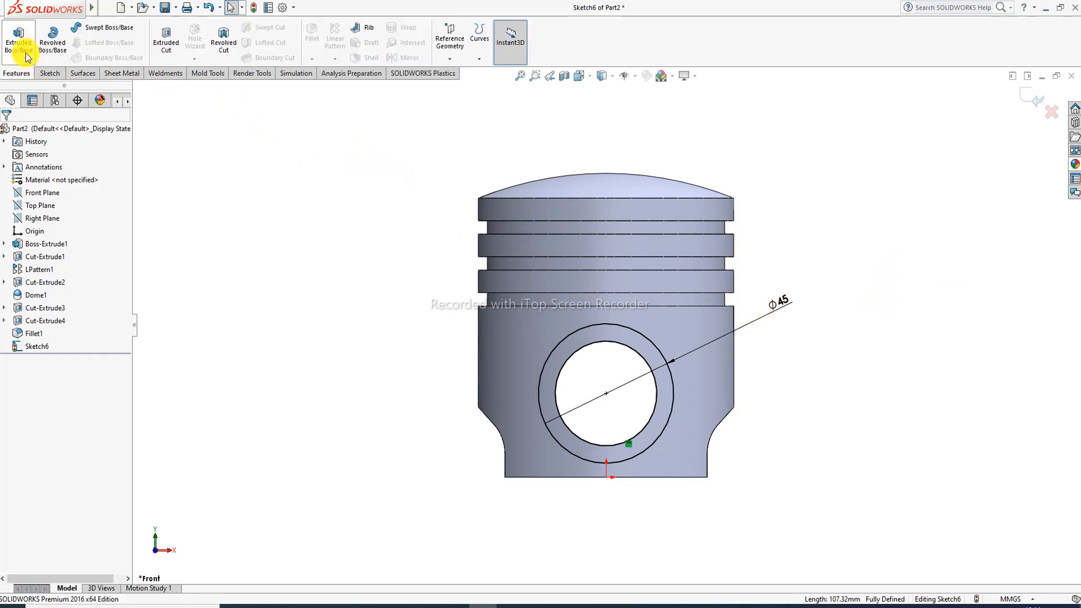
left_click(23, 44)
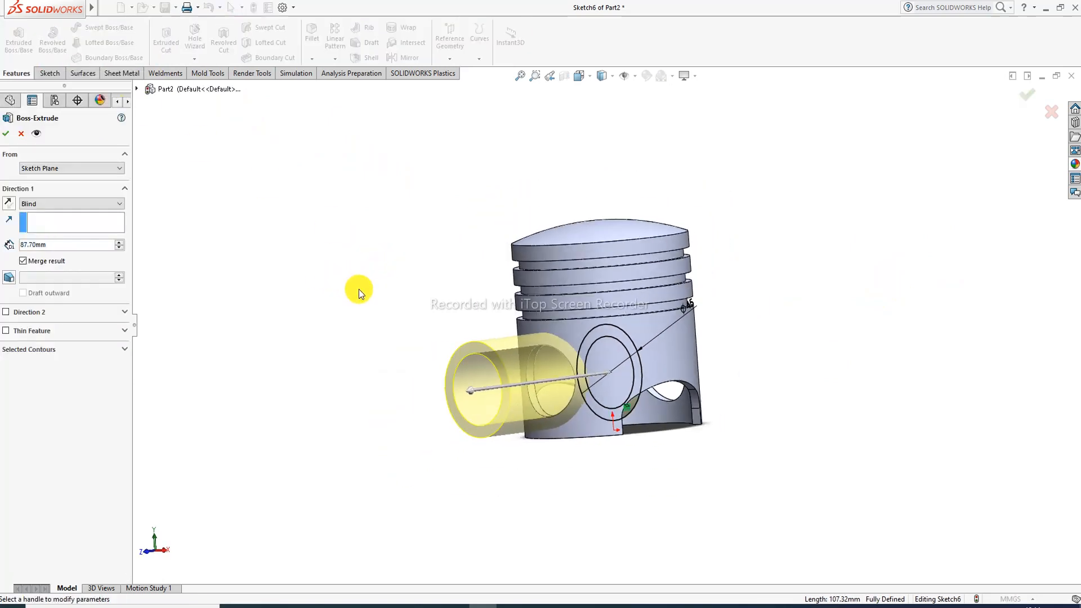
left_click(72, 205)
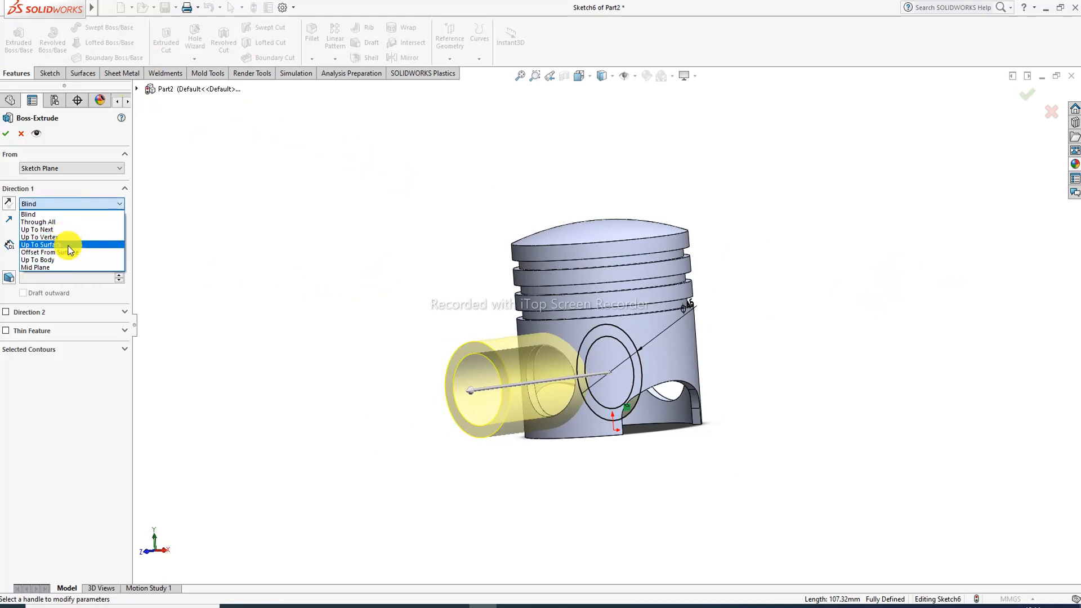
left_click(68, 245)
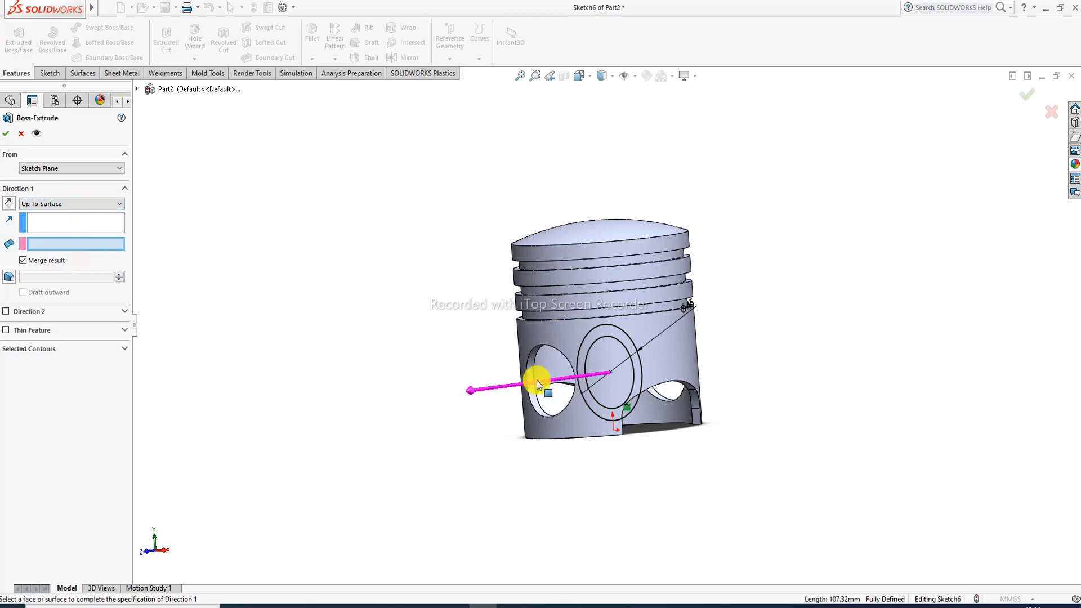
left_click(573, 343)
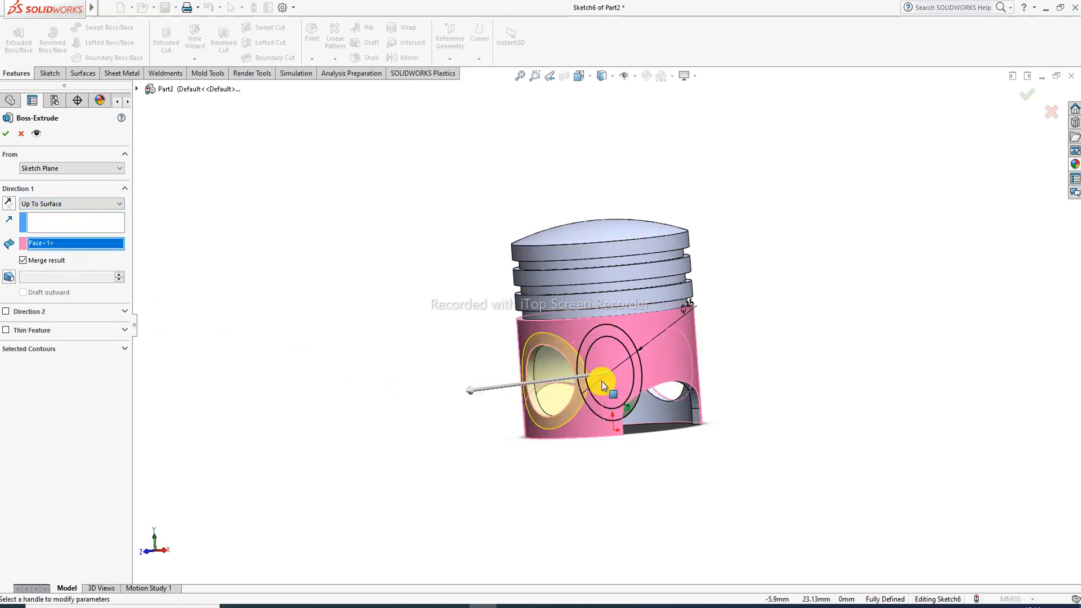
middle_click_drag(603, 374, 543, 368)
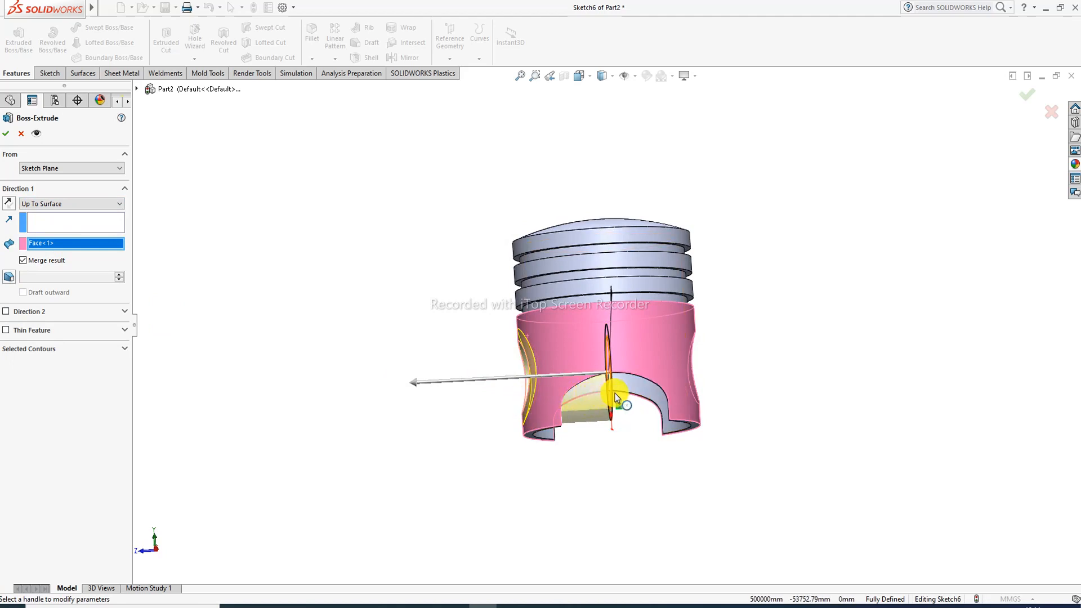
Step: Start the boss extrusion at a 19 mm offset from the sketch plane and complete it
left_click(79, 168)
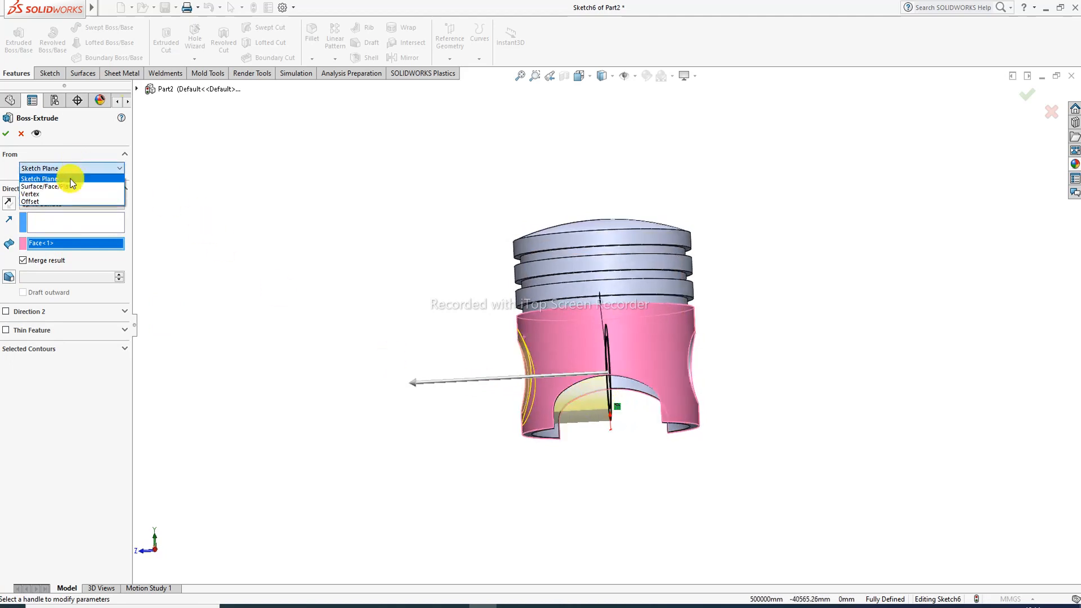
left_click(69, 201)
left_click_drag(58, 184, 3, 191)
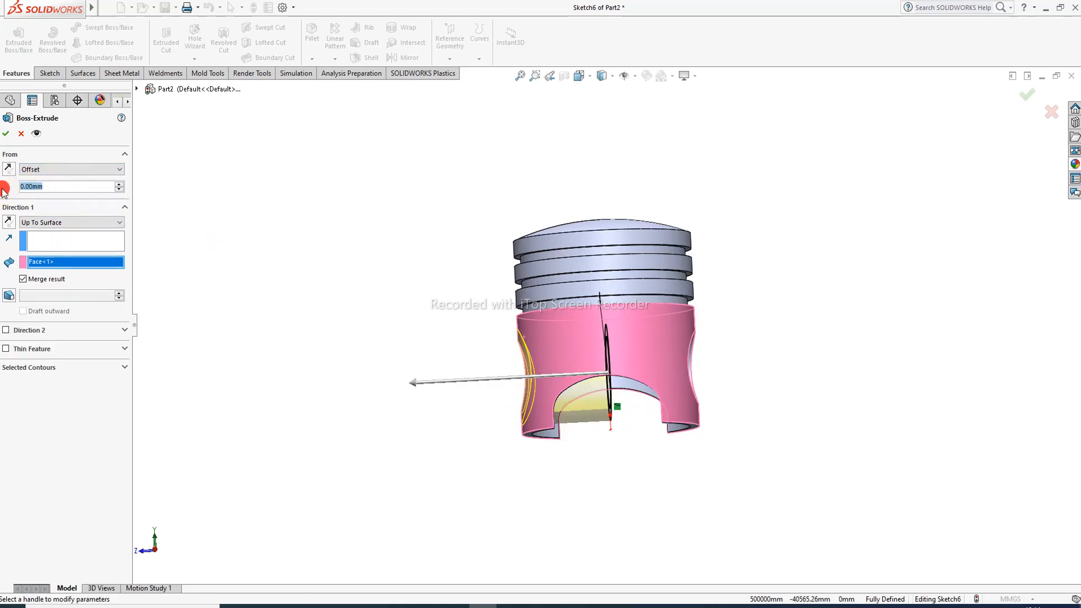
type("19")
key("Return")
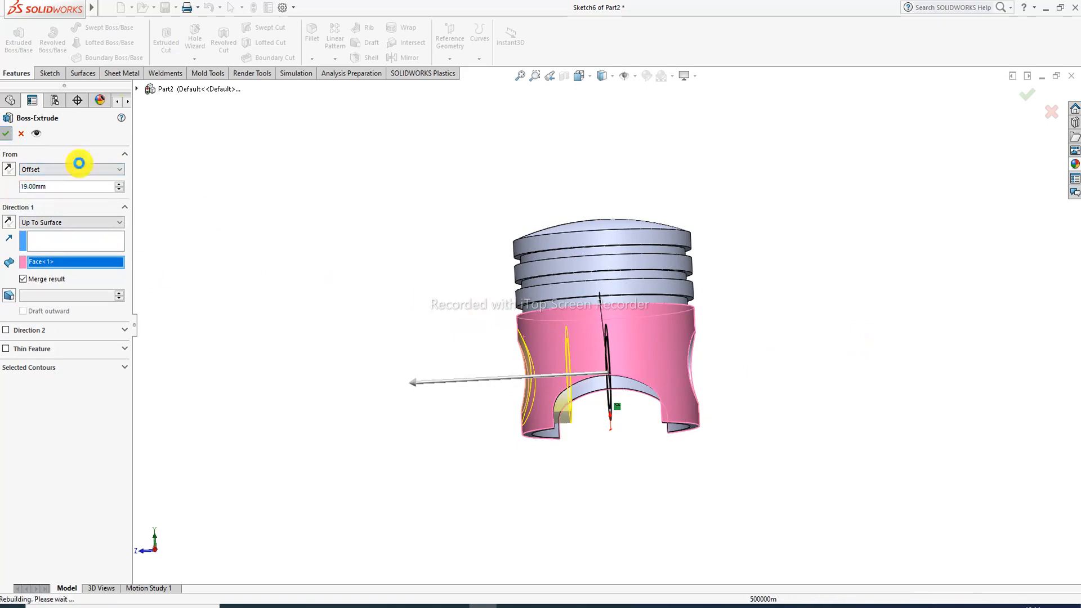
Step: Mirror the pin boss extrusion about the Front Plane to the opposite side of the skirt
middle_click_drag(610, 431, 589, 370)
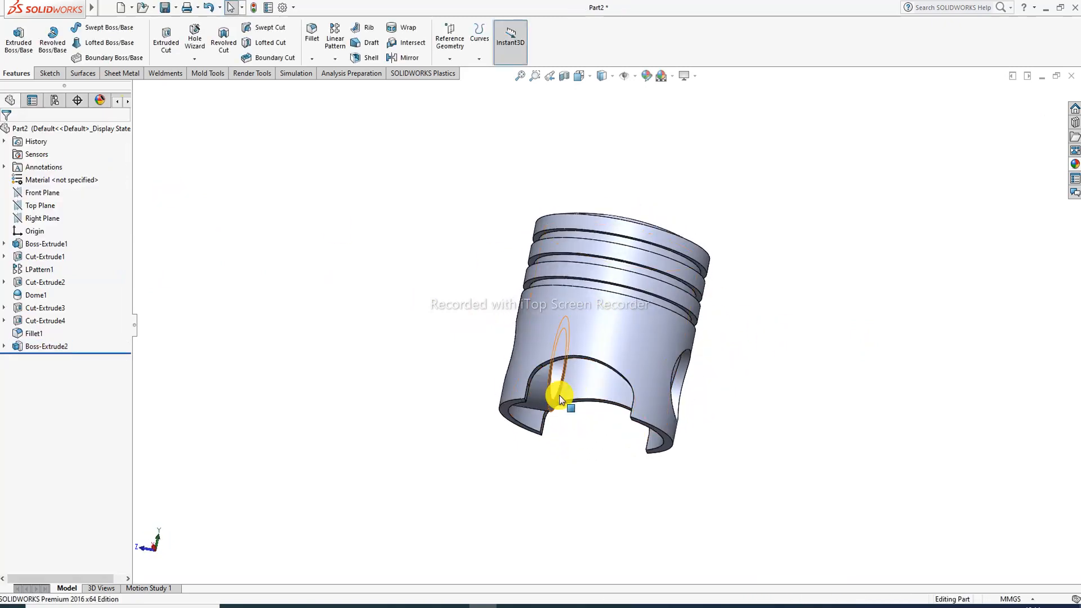
middle_click_drag(607, 413, 567, 366)
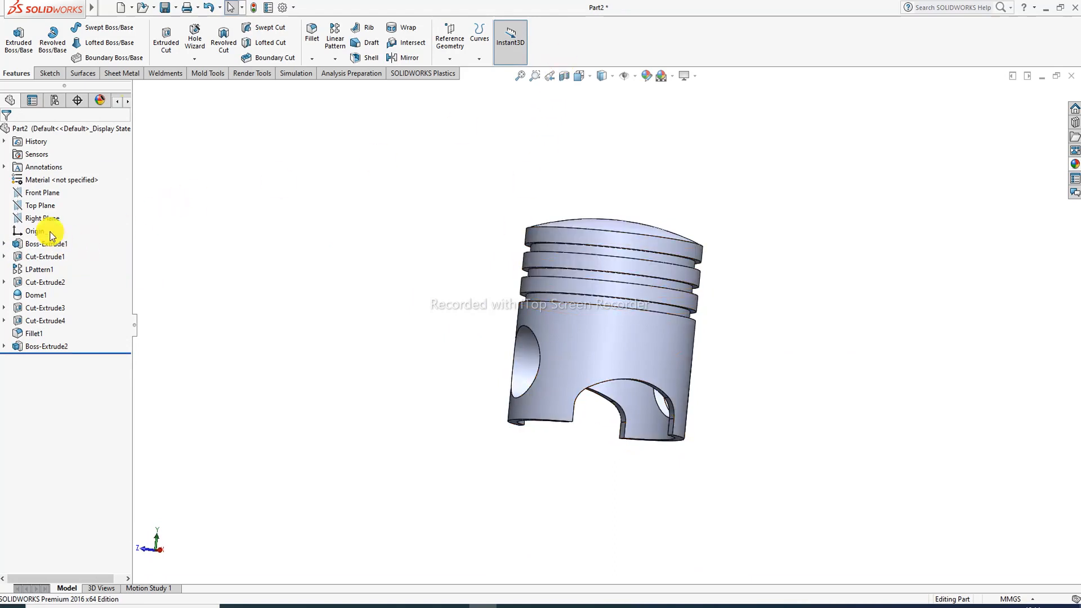
left_click(42, 192)
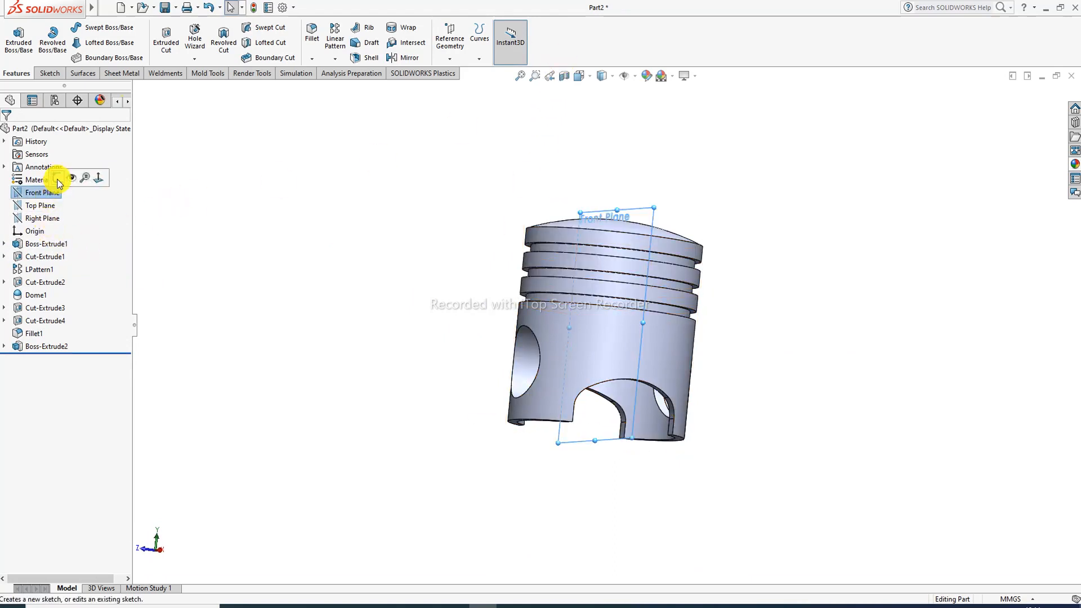
left_click(397, 58)
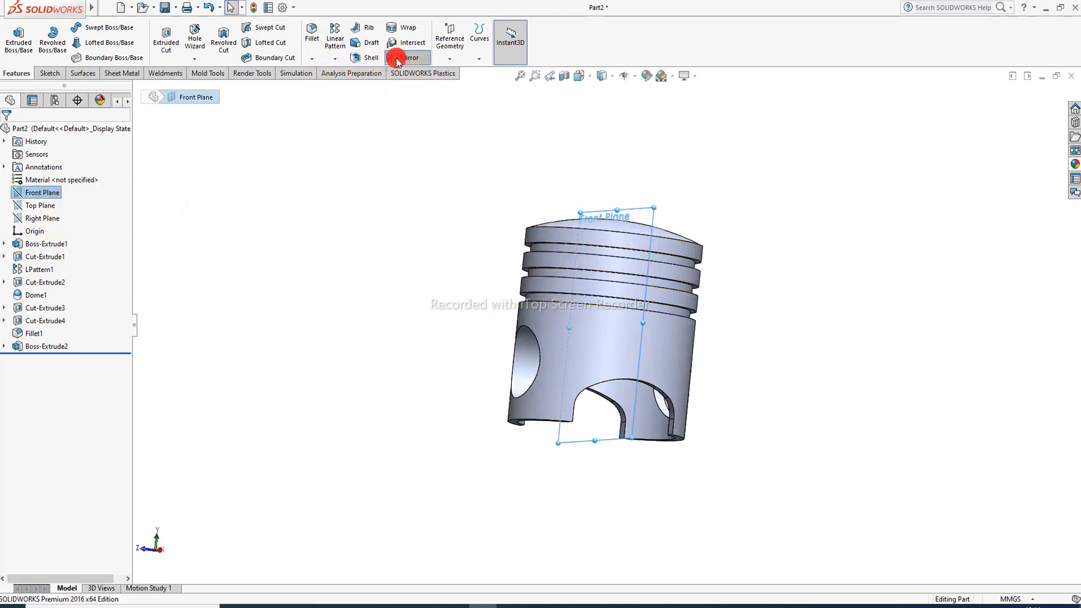
middle_click_drag(592, 391, 559, 347)
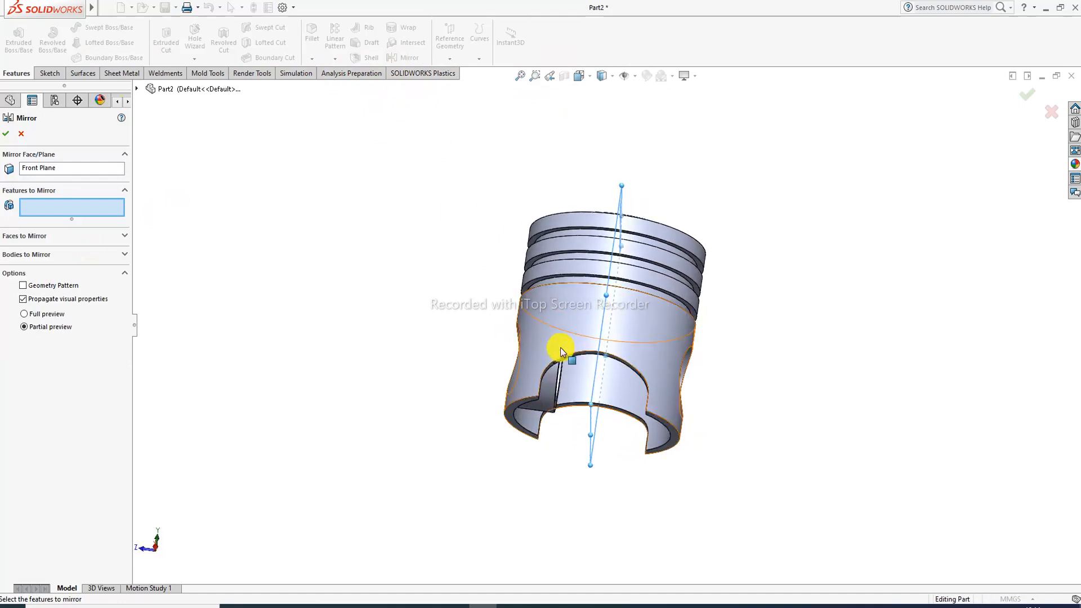
left_click(553, 387)
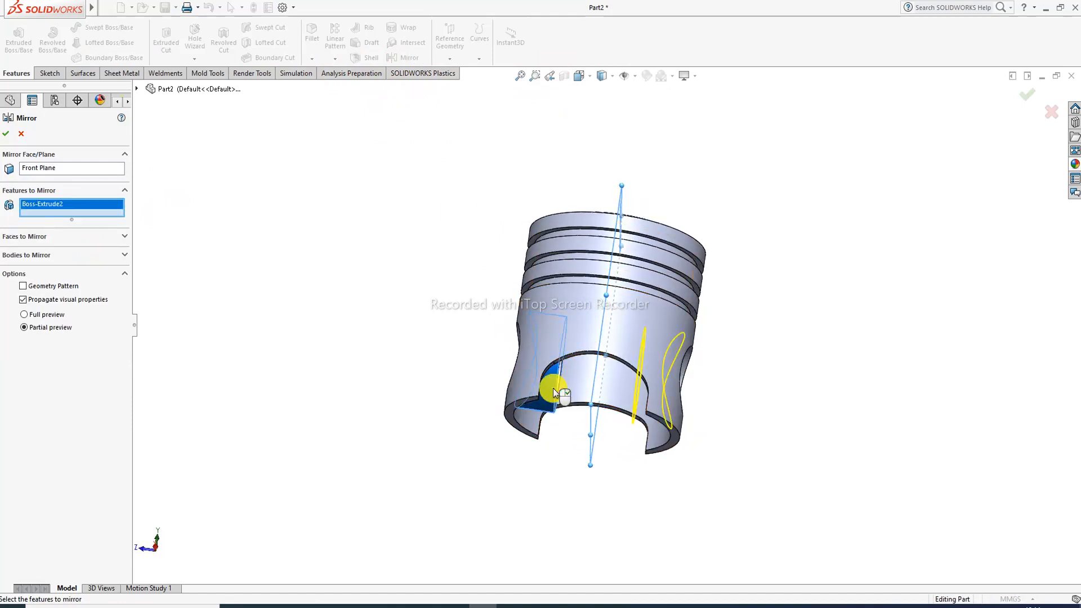
left_click(8, 135)
Step: Inspect the mirrored boss, check the piston's PDF drawing and return to SOLIDWORKS
middle_click_drag(496, 260, 523, 318)
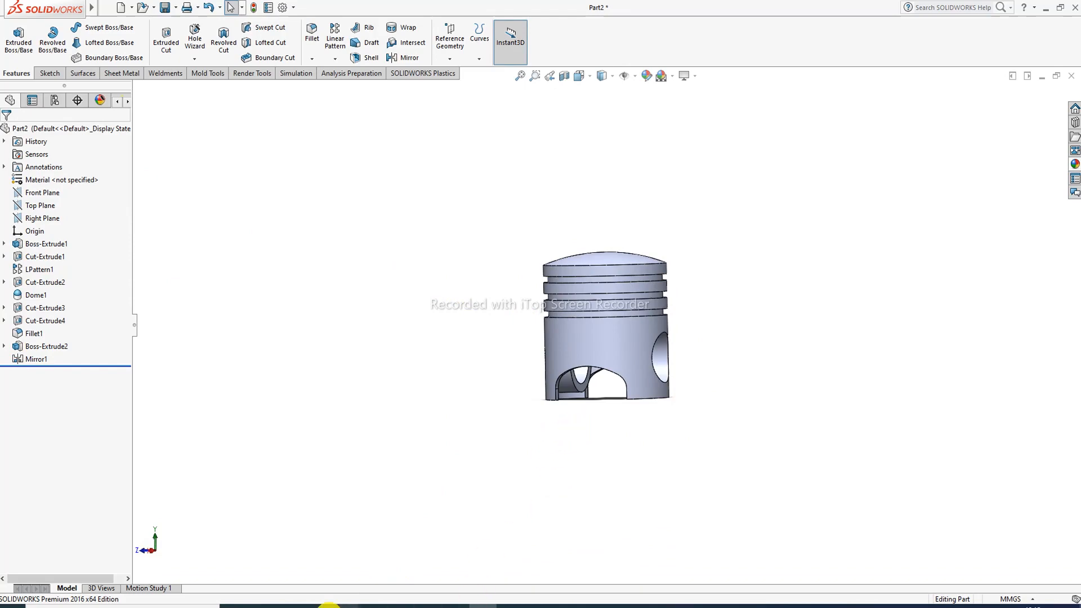
left_click(291, 606)
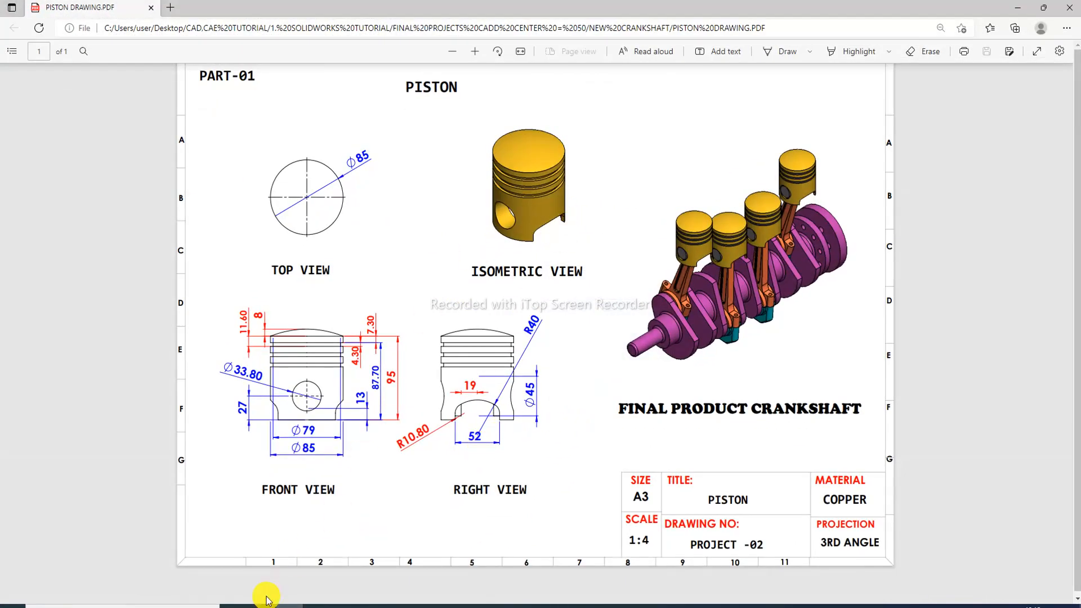
left_click(284, 606)
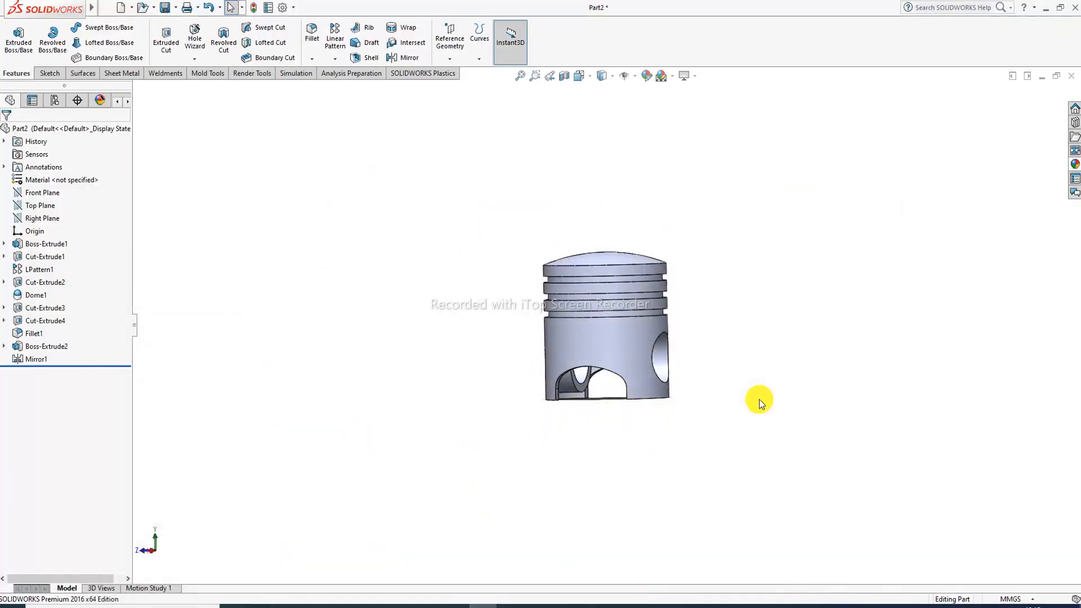
Step: Apply the polished bronze metal appearance to the piston
left_click(1075, 166)
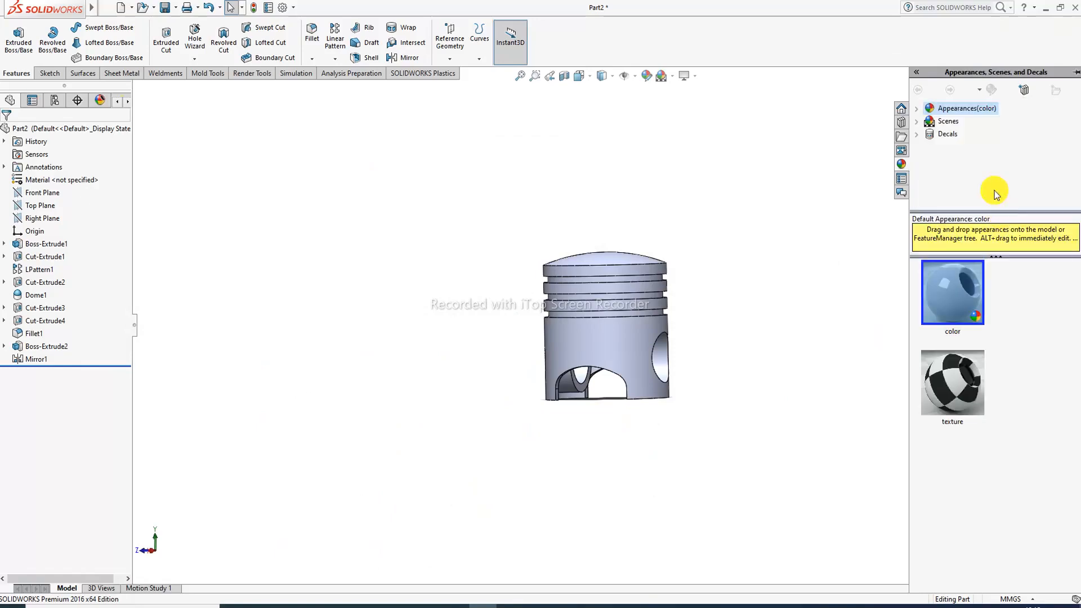
double_click(958, 108)
double_click(968, 134)
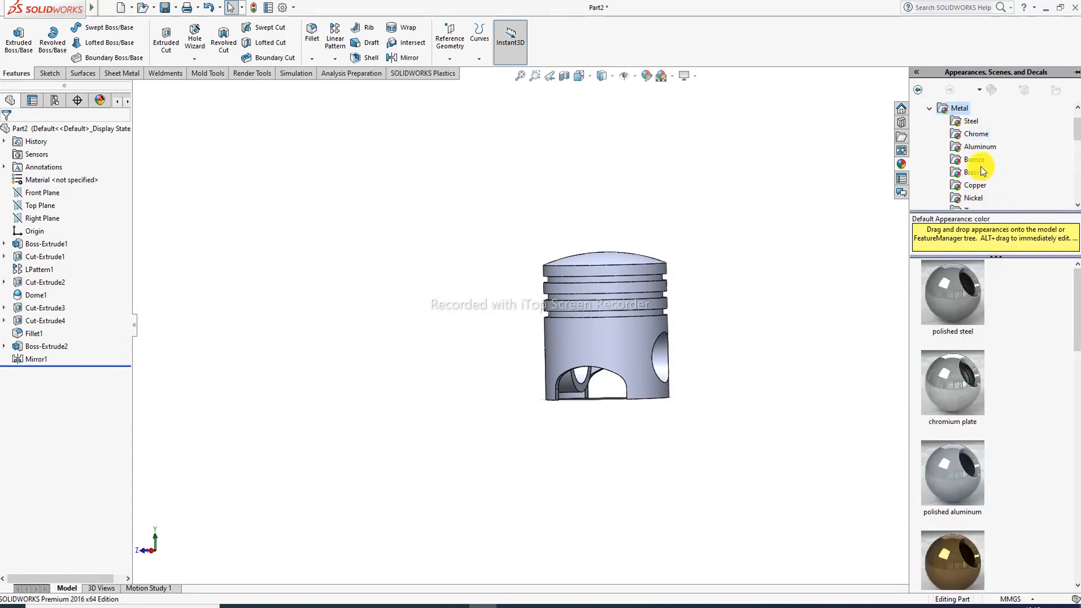
left_click(971, 161)
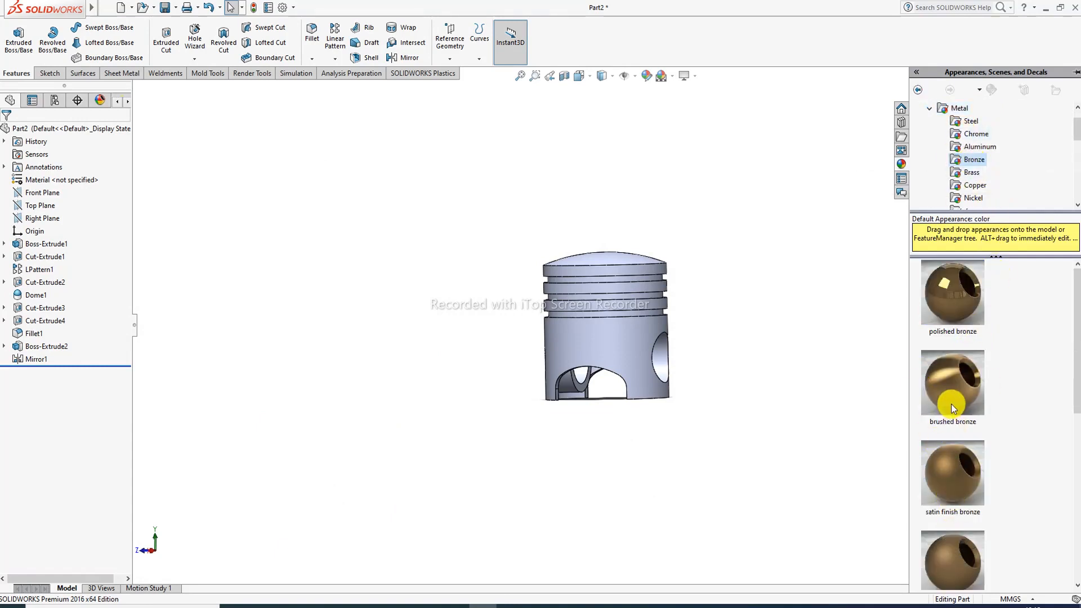
double_click(964, 313)
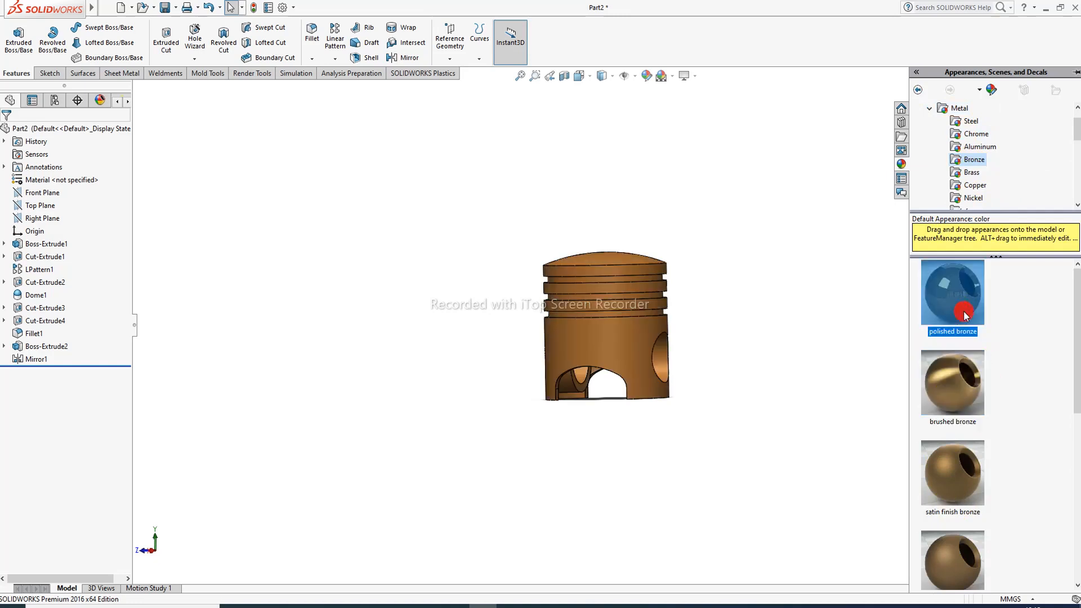
Step: Compare the copper and brass appearances, try brushed brass and apply polished brass to the piston
left_click(974, 187)
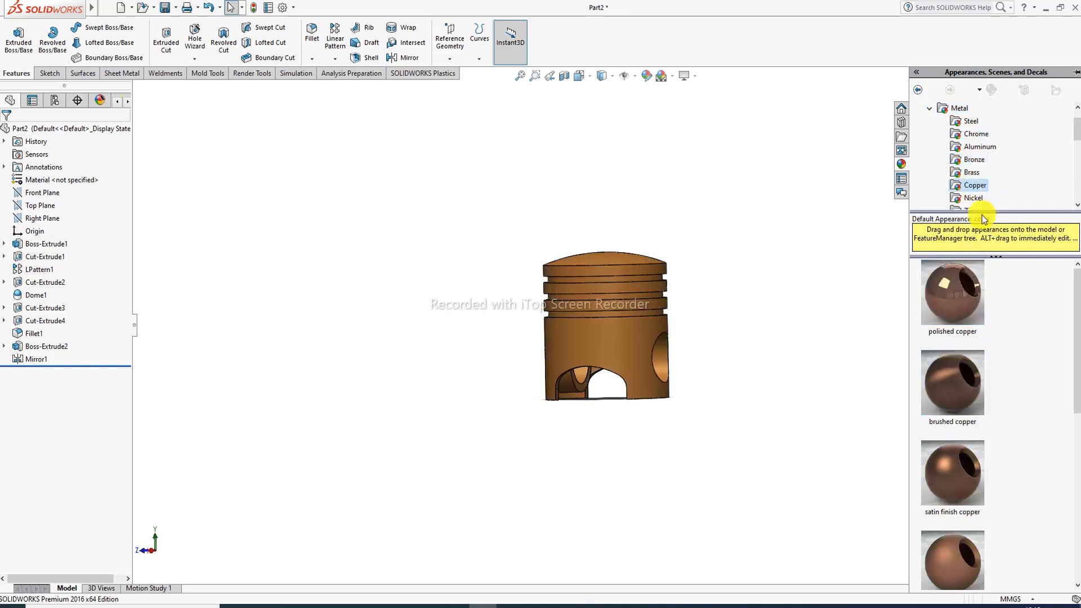
left_click(970, 173)
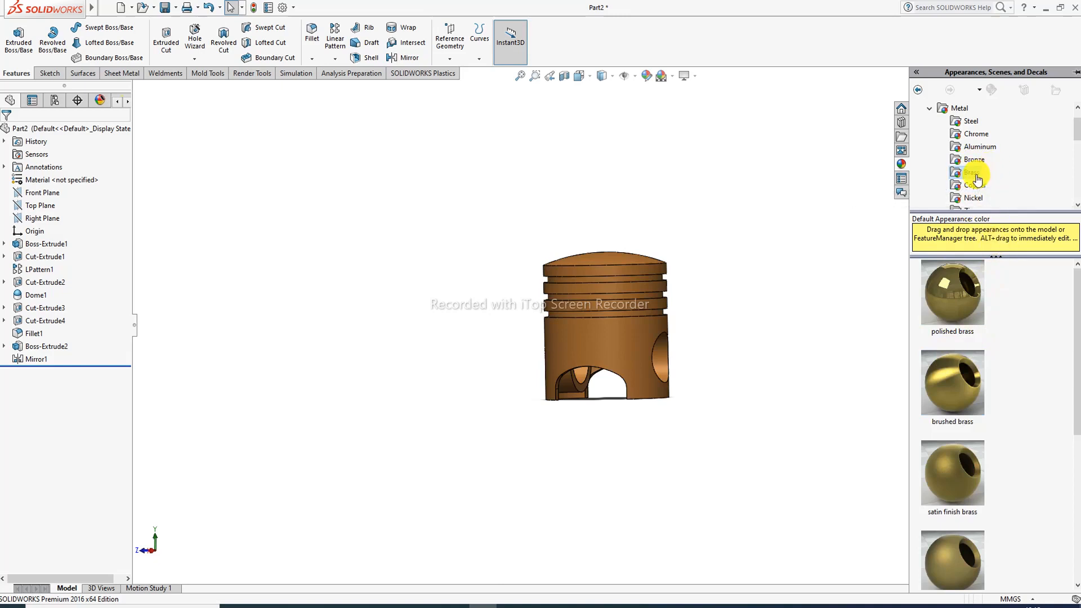
left_click(976, 189)
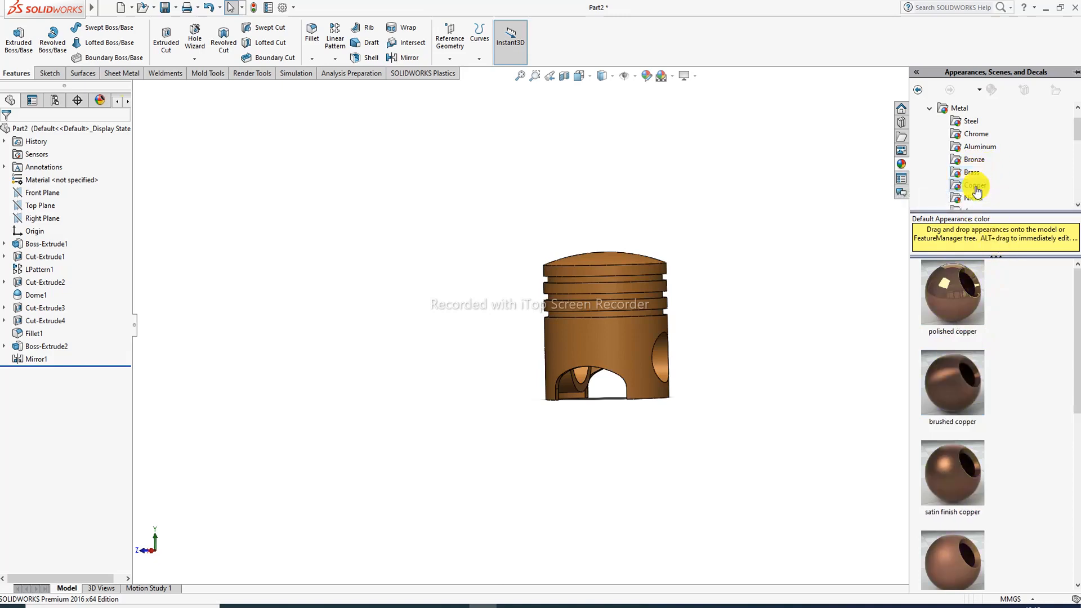
left_click(972, 173)
double_click(949, 389)
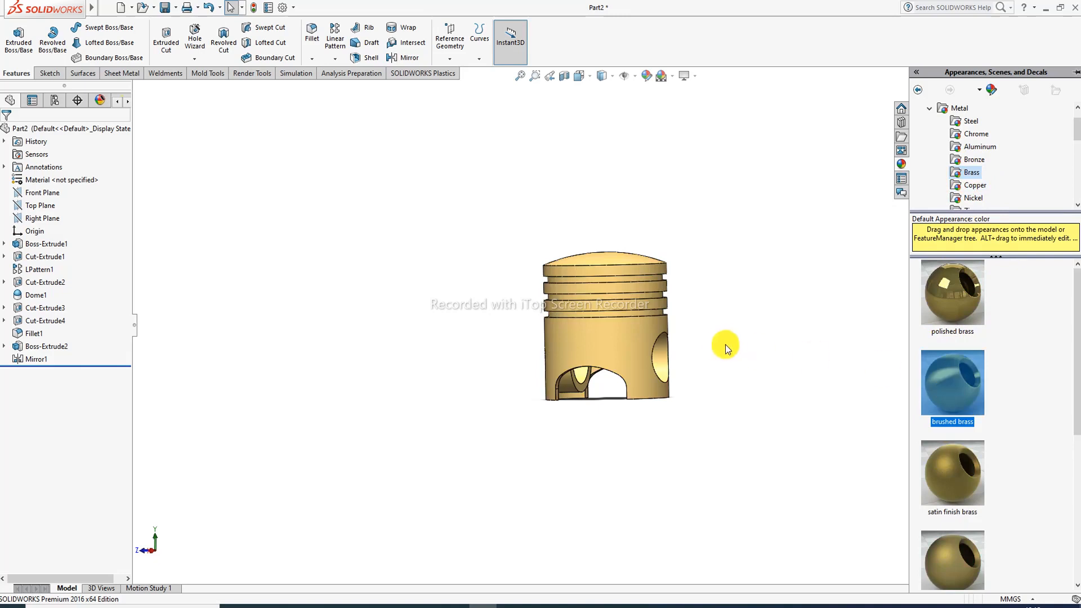
double_click(952, 330)
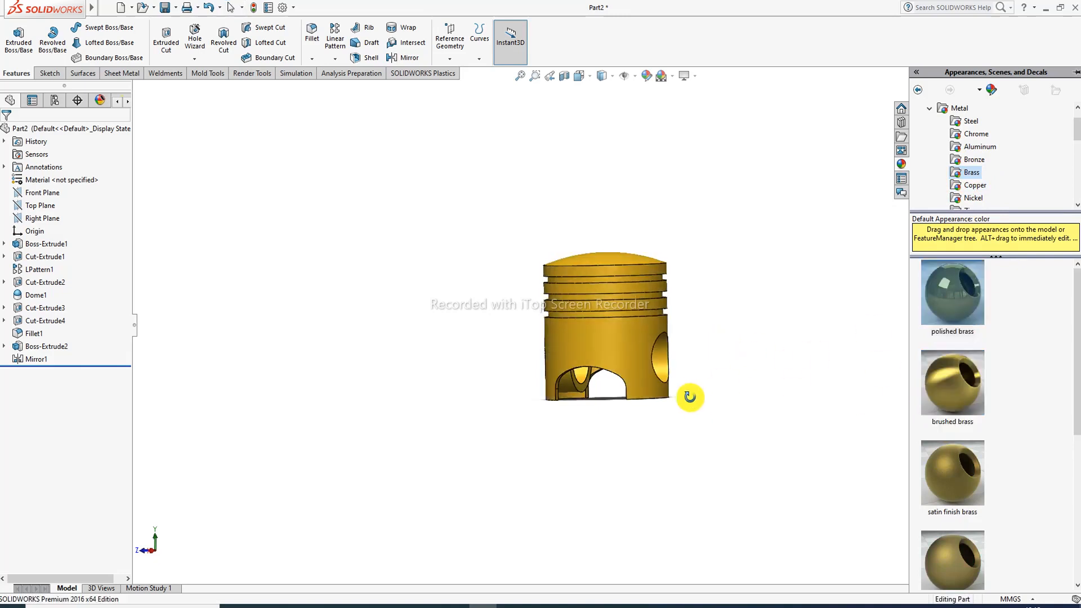
Step: Examine the finished brass-coloured piston and compare it with the views in the PDF drawing
scroll(629, 302, "down", 5)
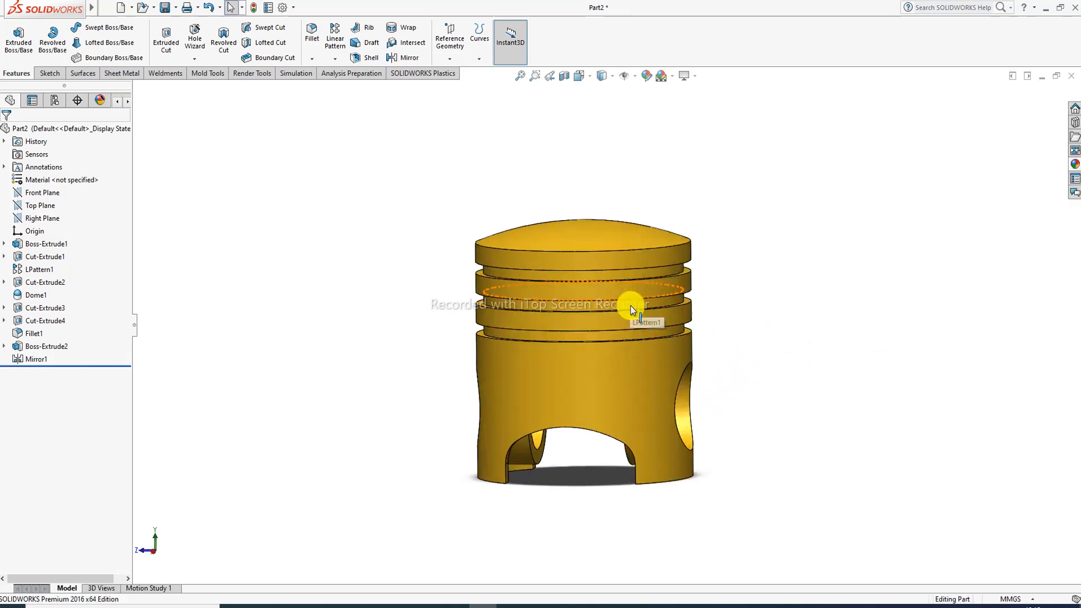
scroll(599, 322, "up", 3)
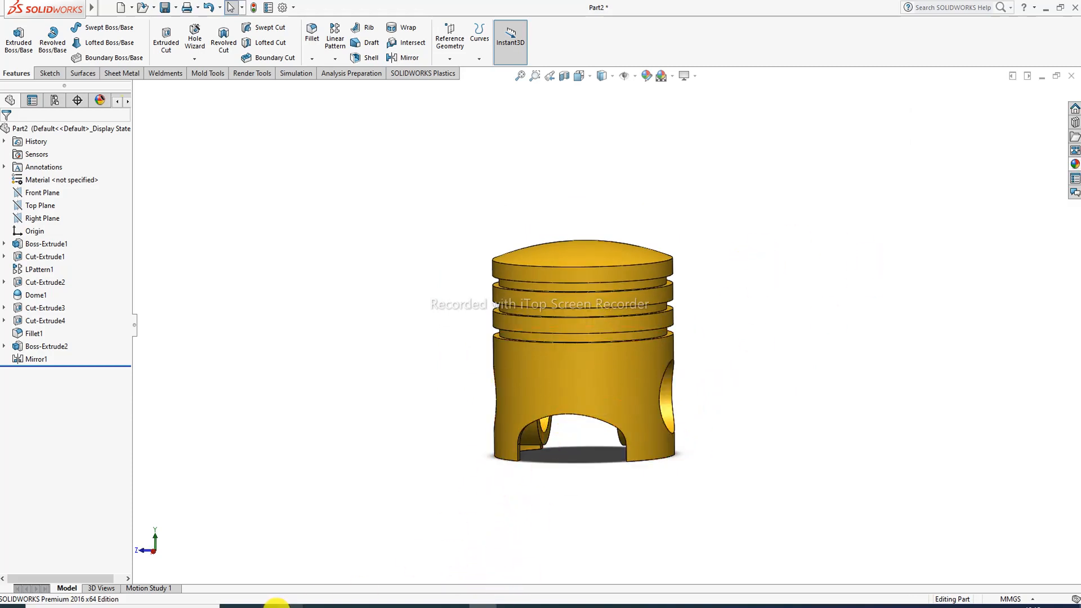
left_click(281, 606)
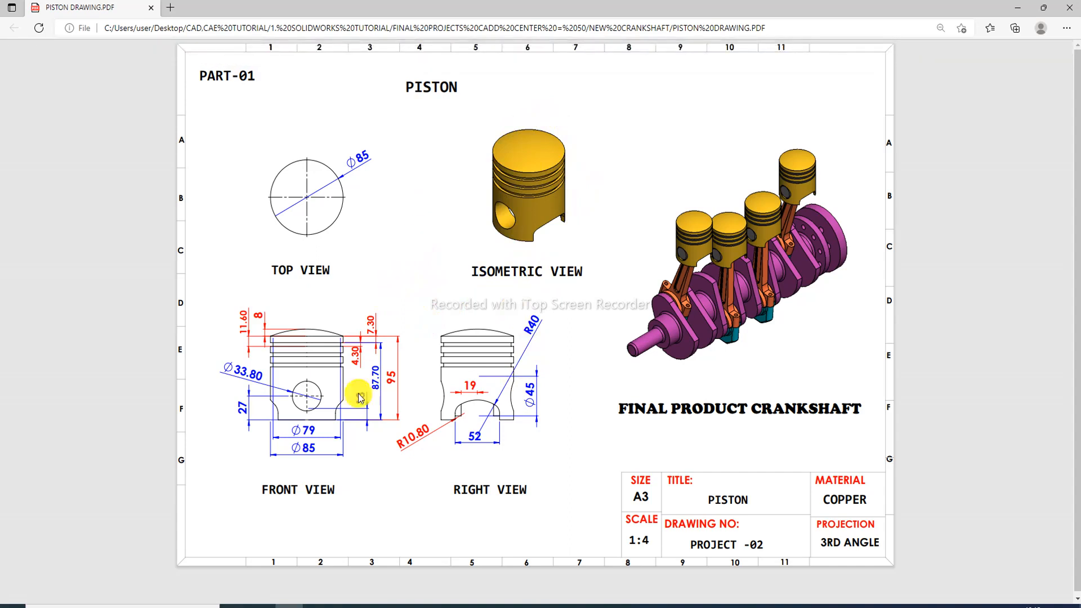
left_click(457, 607)
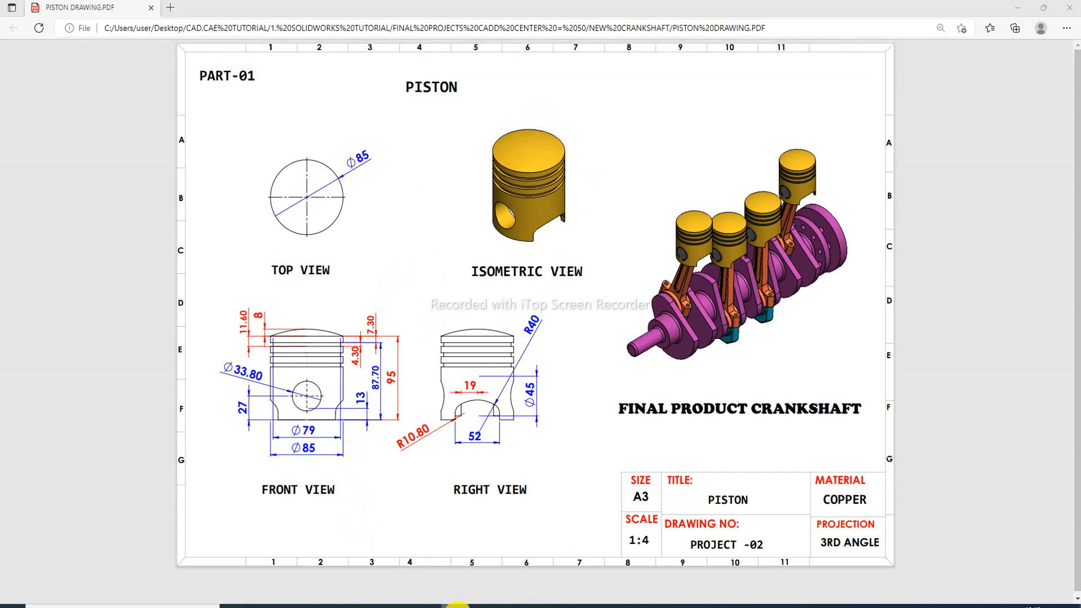